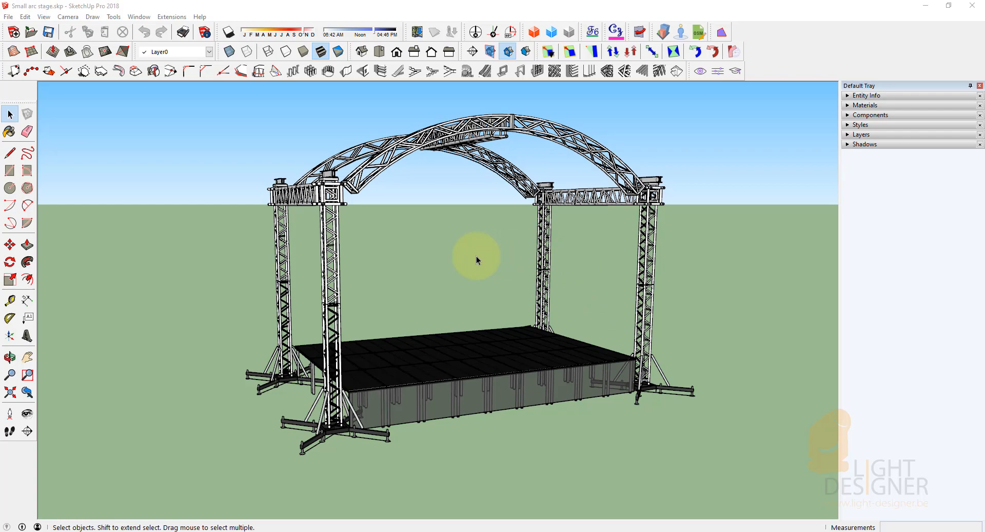
{"action": "middle_click_drag", "start_coordinate": [540, 293], "coordinate": [589, 288]}
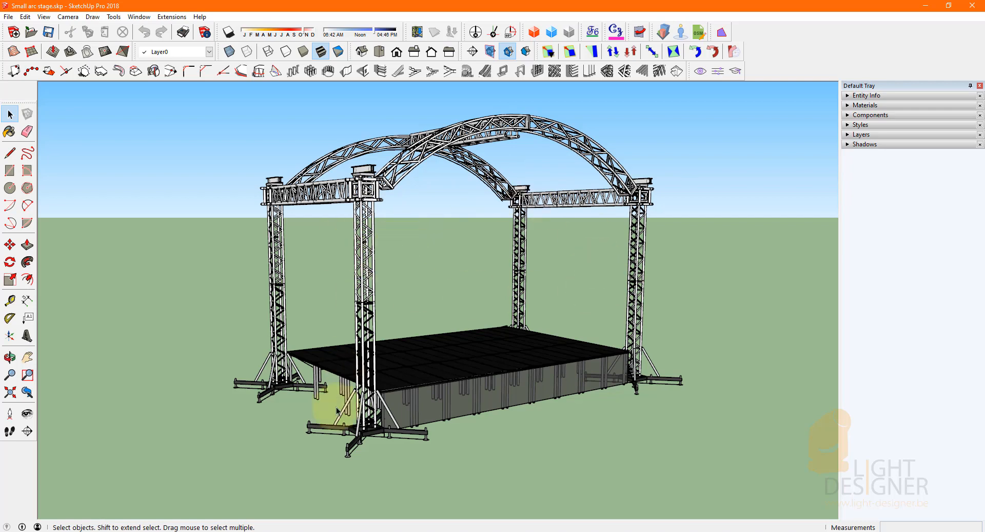
{"action": "left_click", "coordinate": [264, 531]}
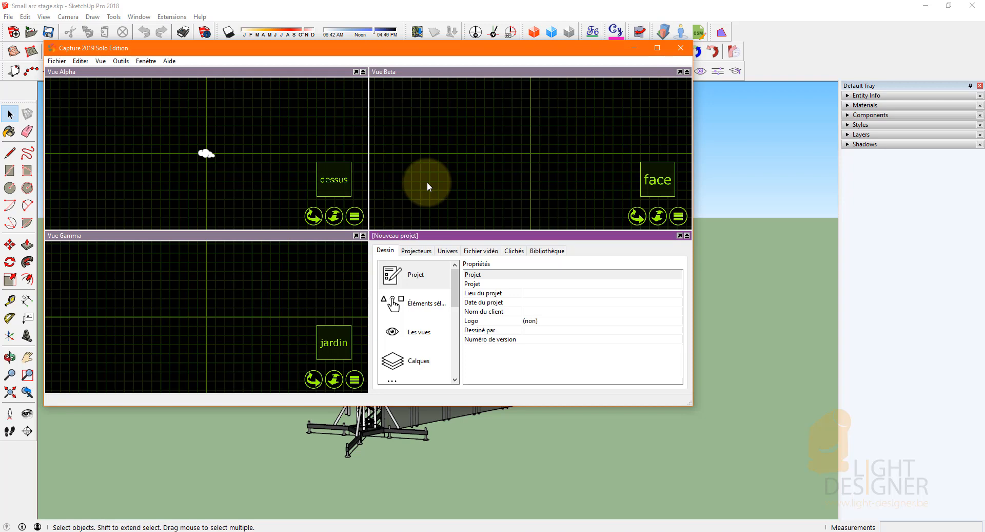
{"action": "left_click", "coordinate": [635, 49]}
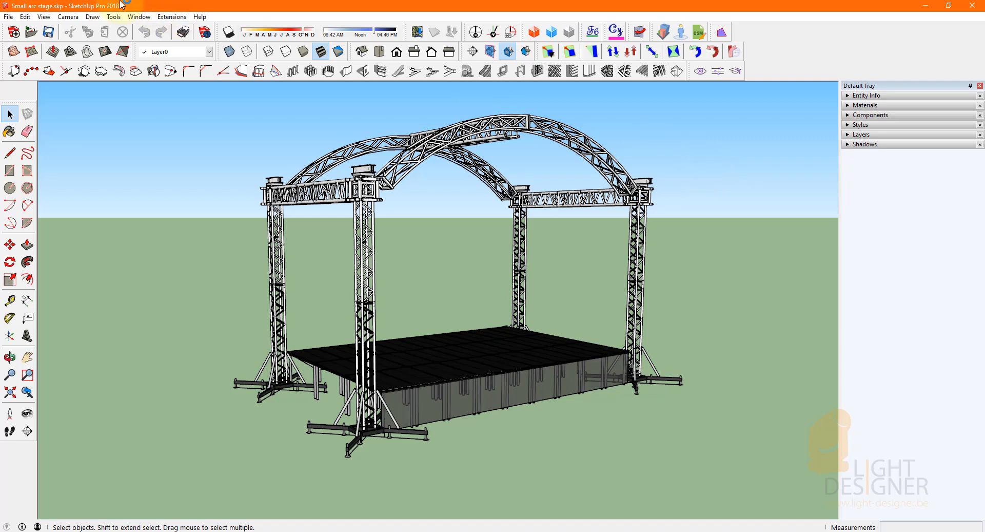
{"action": "left_click", "coordinate": [179, 152]}
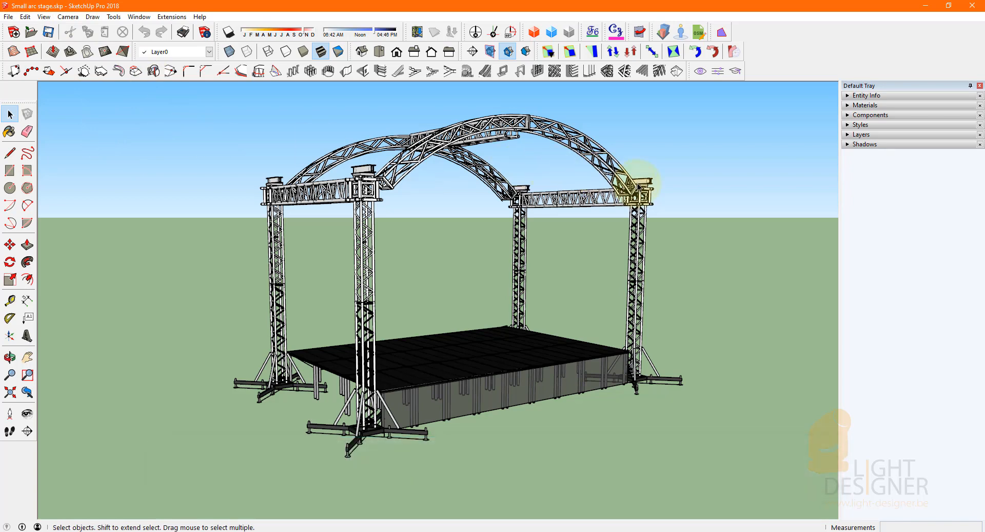
{"action": "left_click", "coordinate": [637, 198]}
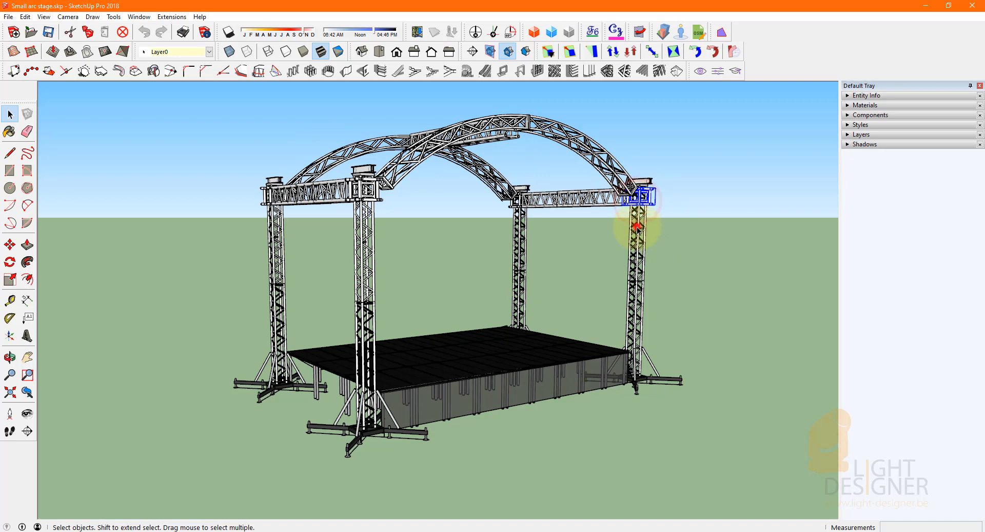
{"action": "left_click", "coordinate": [703, 418]}
{"action": "left_click_drag", "start_coordinate": [697, 456], "coordinate": [211, 131]}
{"action": "left_click", "coordinate": [208, 241]}
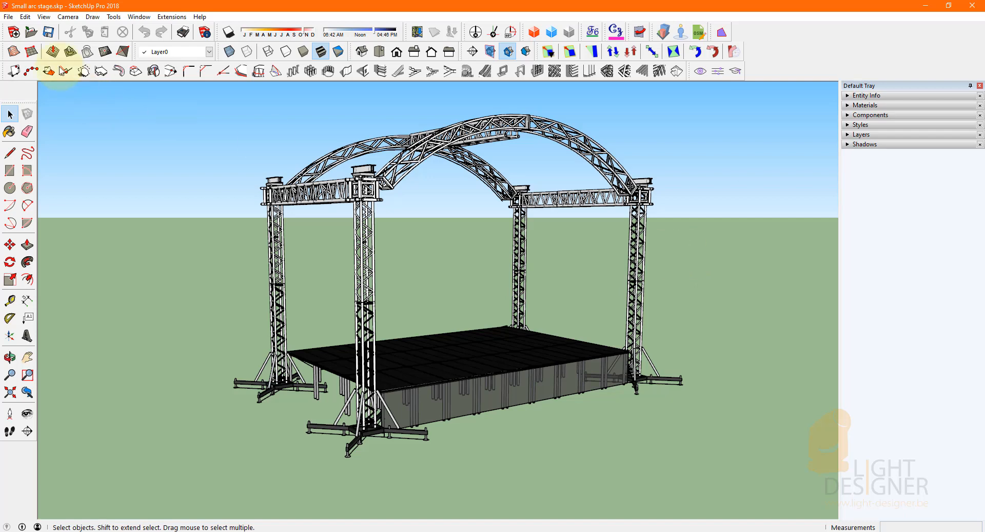
Save the stage model in SketchUp, switch to Capture and maximize its window.
{"action": "left_click", "coordinate": [46, 36]}
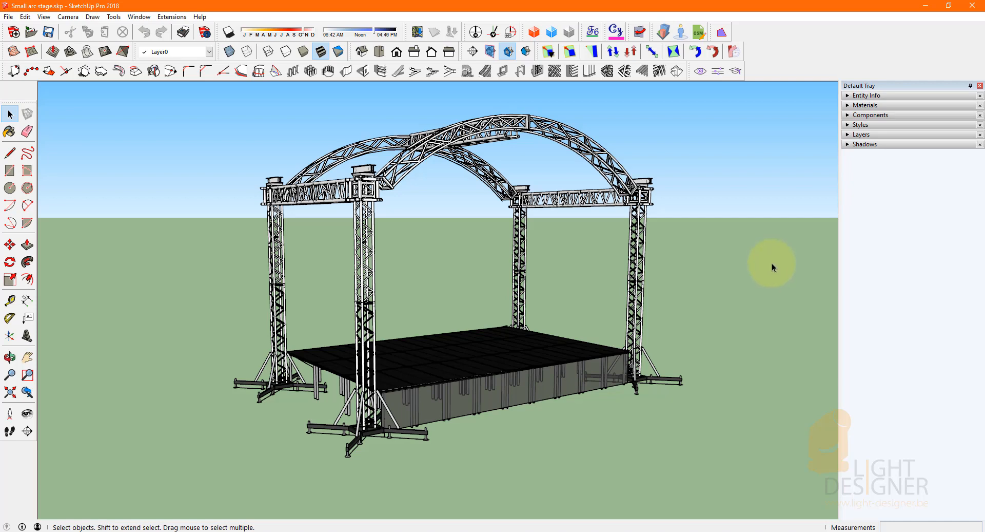
{"action": "left_click", "coordinate": [267, 531]}
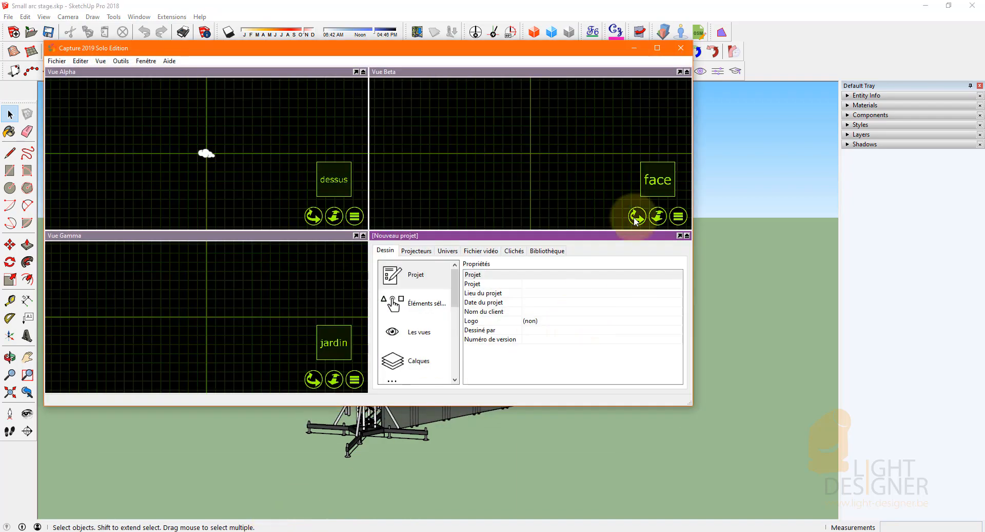
{"action": "left_click", "coordinate": [657, 50]}
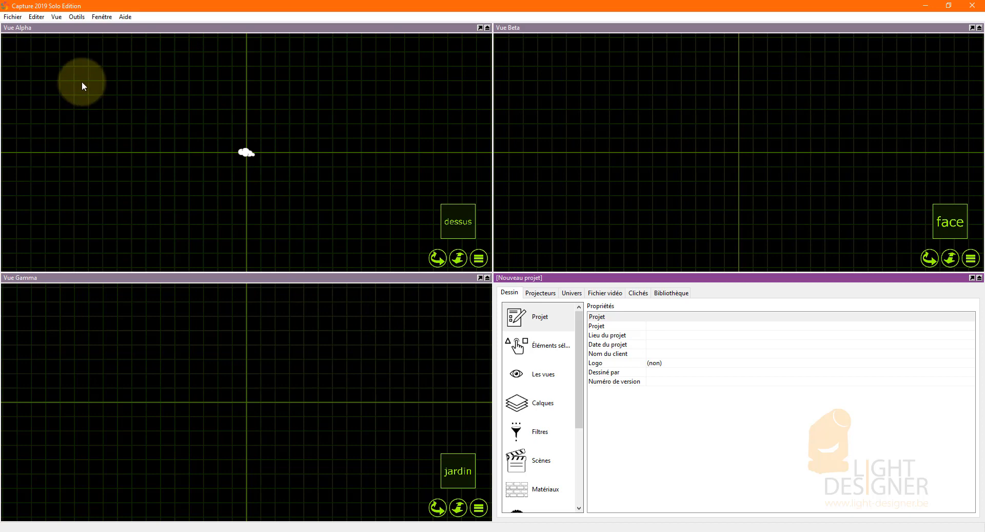
Import the SketchUp file Small arc stage.skp into the project and continue past the import report.
{"action": "left_click", "coordinate": [13, 17]}
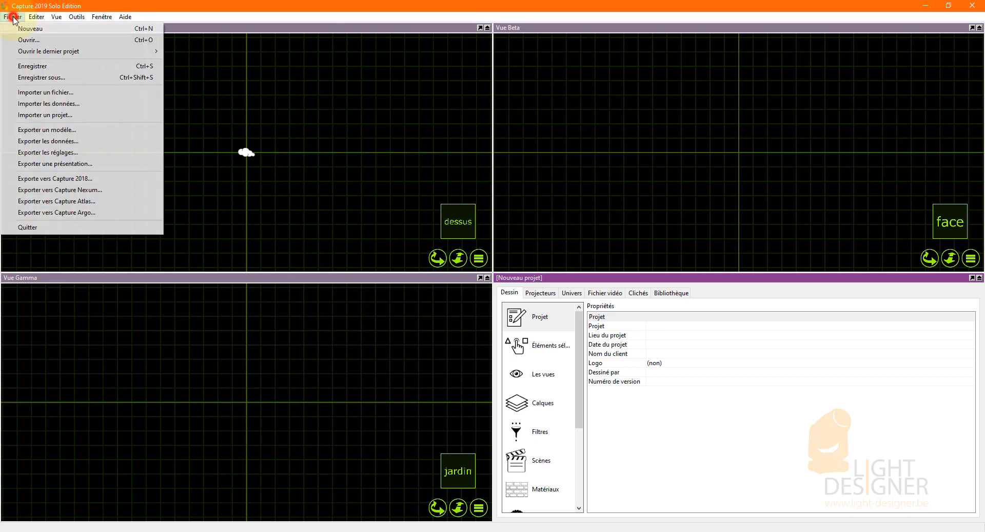
{"action": "left_click", "coordinate": [129, 95]}
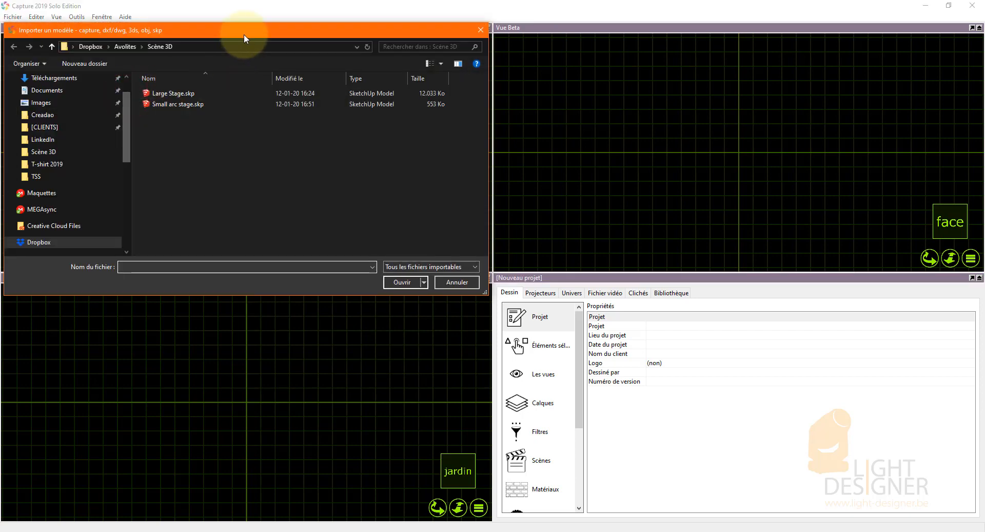
{"action": "left_click_drag", "start_coordinate": [244, 33], "coordinate": [403, 61]}
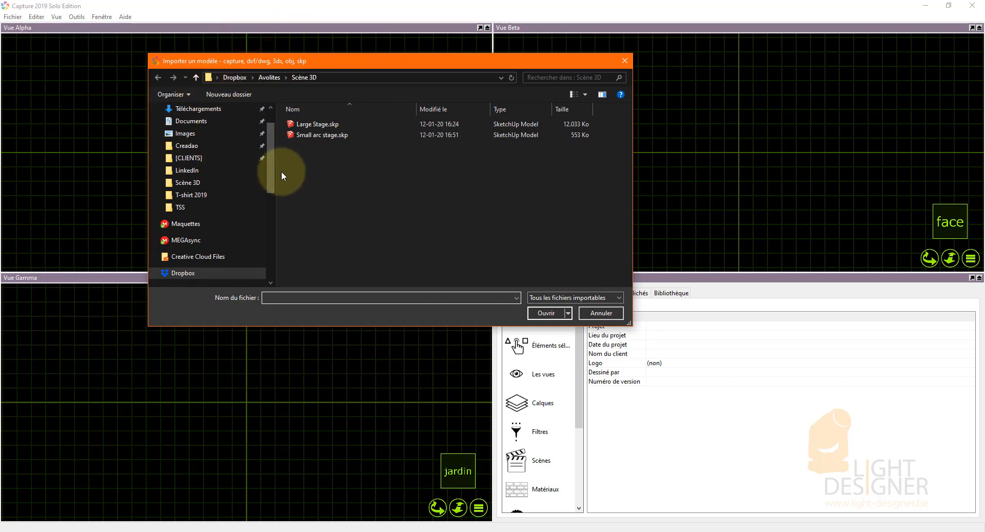
{"action": "left_click", "coordinate": [565, 298]}
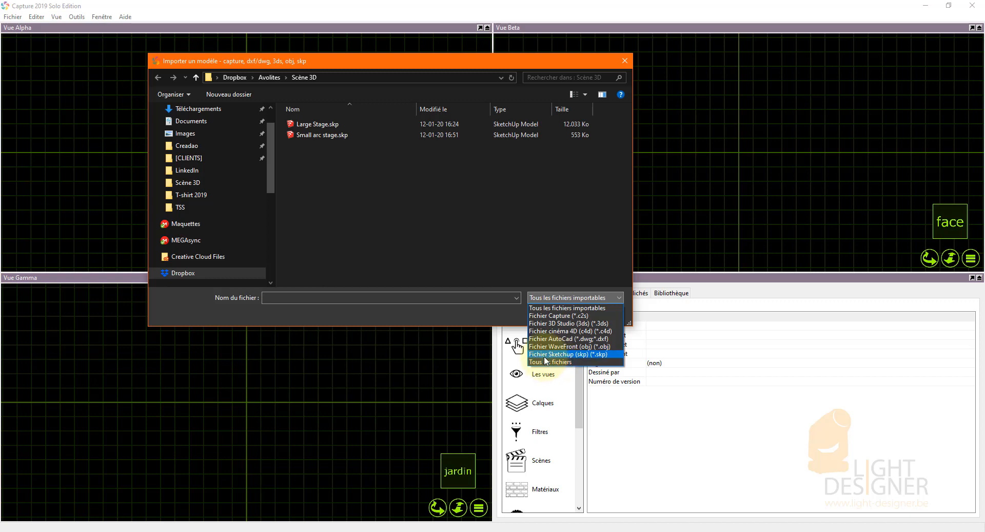
{"action": "left_click", "coordinate": [349, 164]}
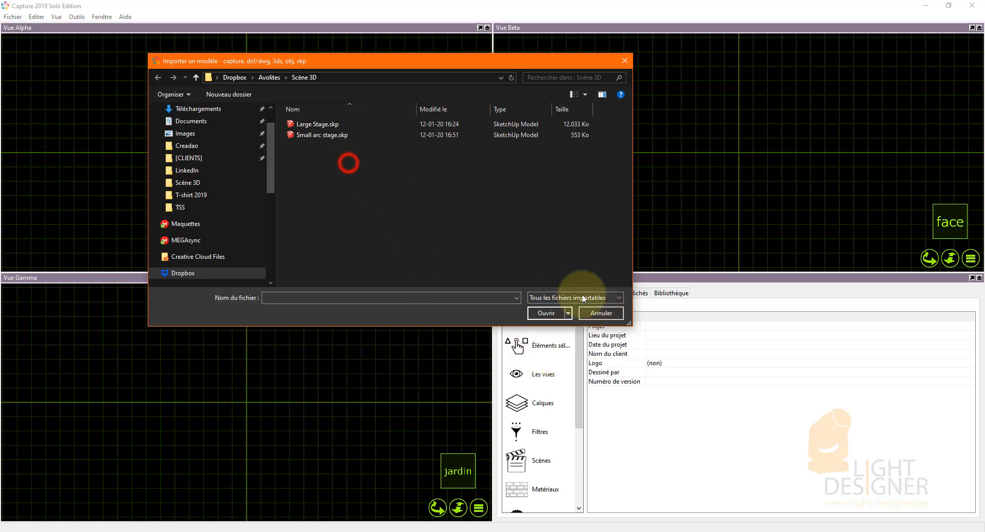
{"action": "left_click", "coordinate": [308, 136]}
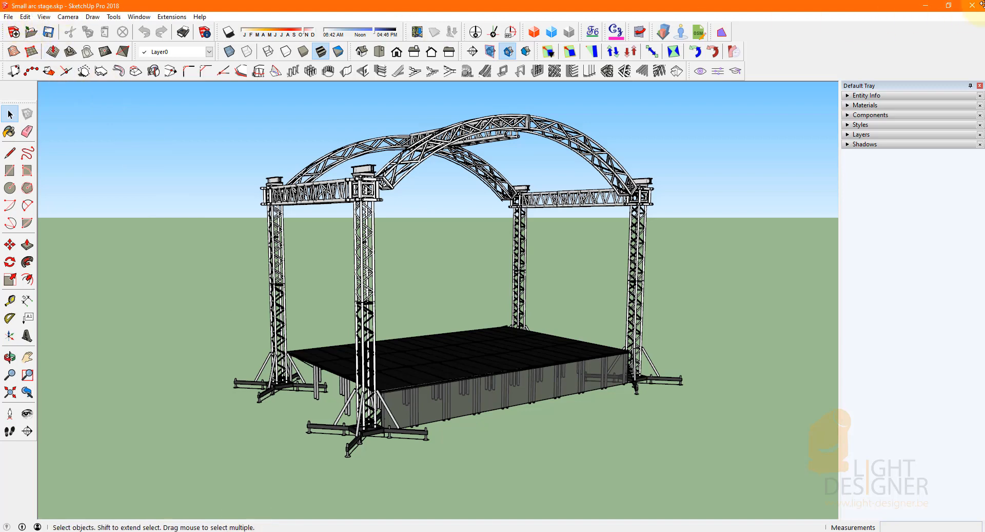
{"action": "left_click", "coordinate": [930, 8]}
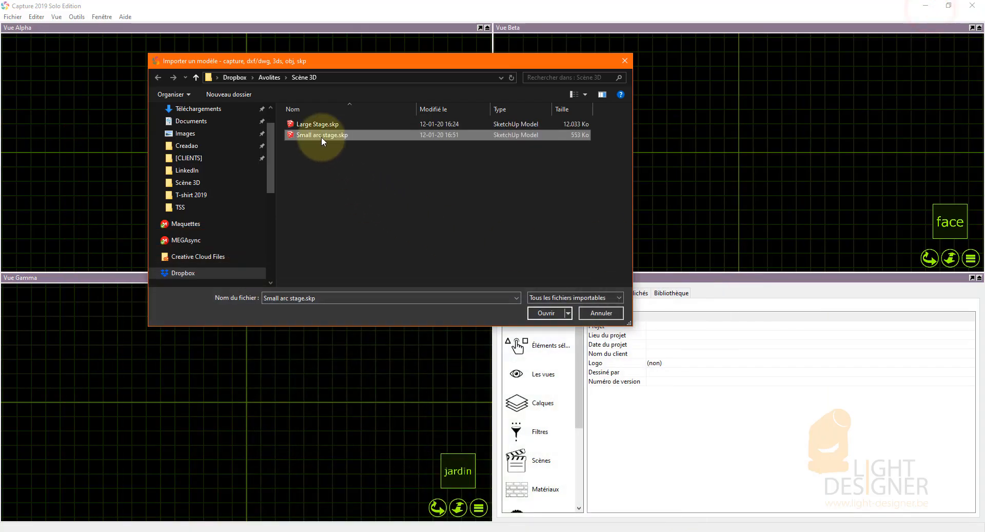
{"action": "left_click", "coordinate": [546, 313]}
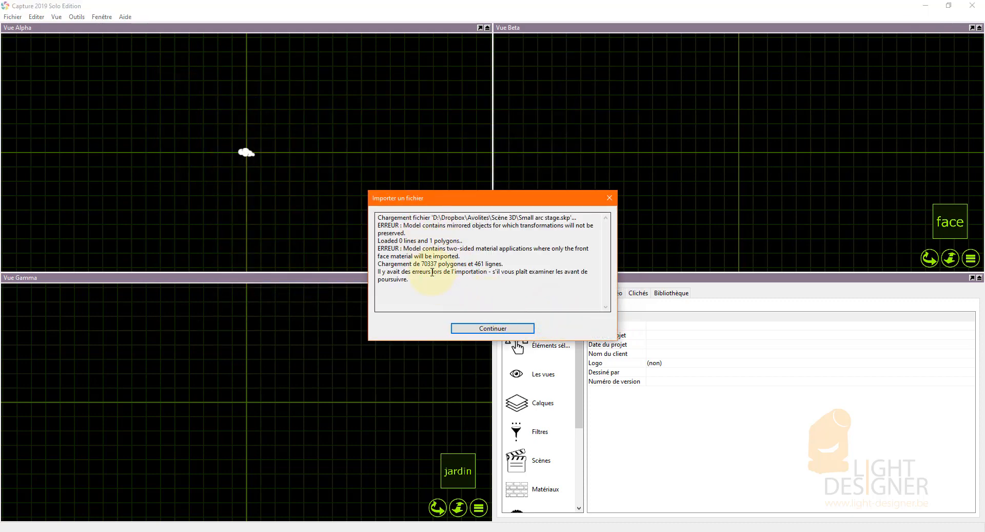
{"action": "left_click_drag", "start_coordinate": [510, 198], "coordinate": [512, 131]}
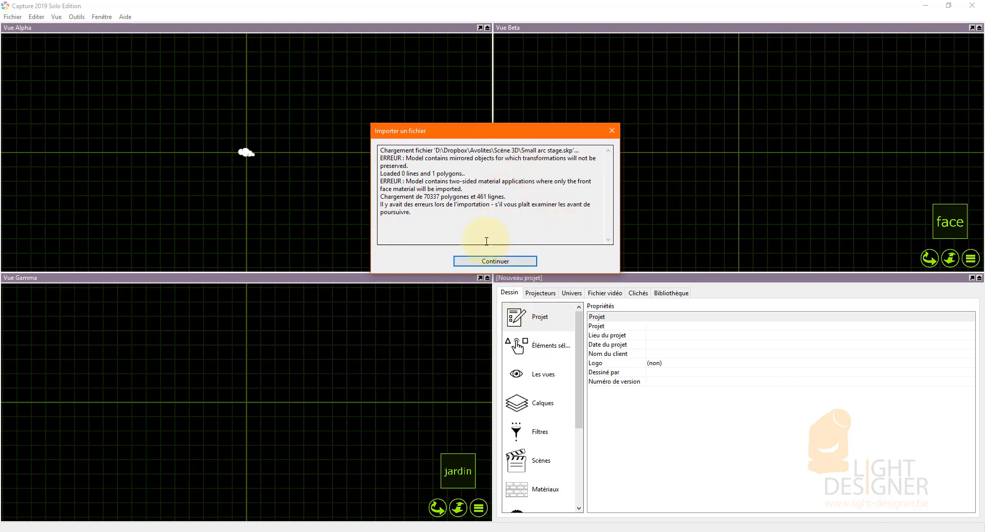
{"action": "left_click", "coordinate": [492, 260]}
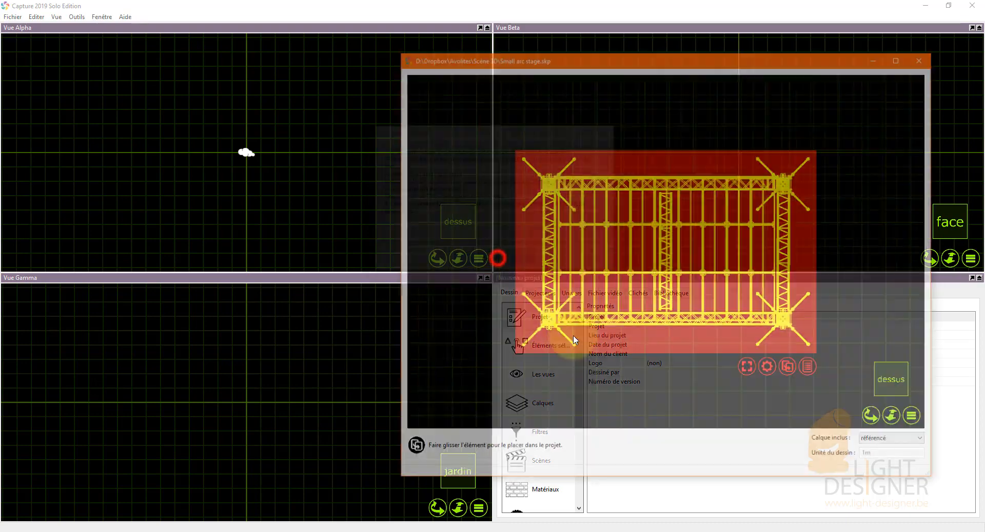
Place the imported stage in the Alpha view at its original position (A la position d'origine).
{"action": "left_click_drag", "start_coordinate": [651, 63], "coordinate": [628, 60]}
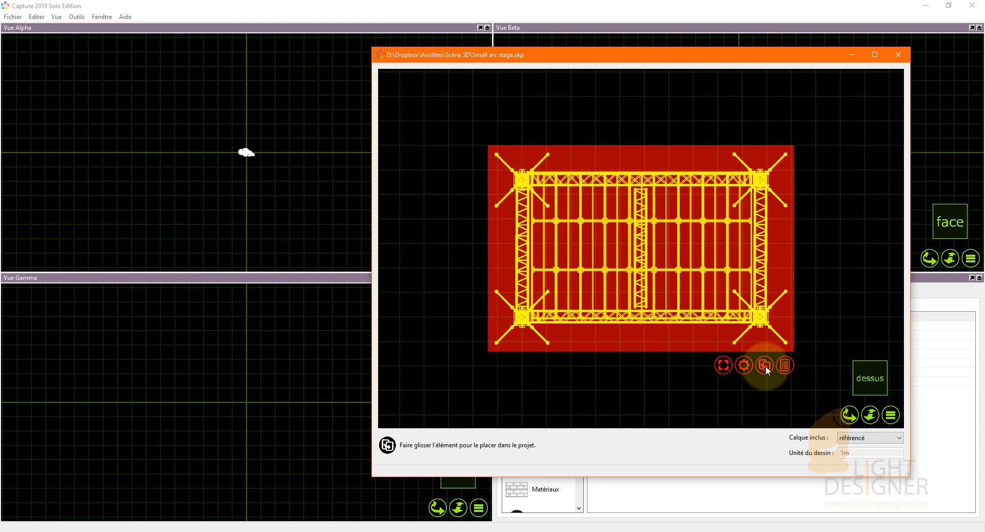
{"action": "mouse_move", "coordinate": [766, 366]}
{"action": "left_mouse_down"}
{"action": "mouse_move", "coordinate": [455, 216]}
{"action": "mouse_move", "coordinate": [264, 171]}
{"action": "mouse_move", "coordinate": [250, 178]}
{"action": "mouse_move", "coordinate": [248, 208]}
{"action": "left_mouse_up"}
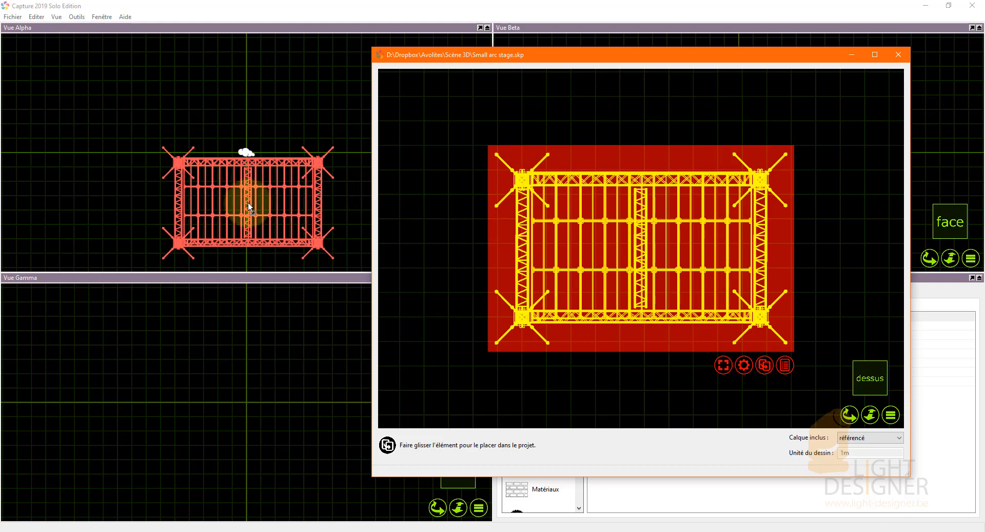
{"action": "left_click_drag", "start_coordinate": [249, 207], "coordinate": [249, 207]}
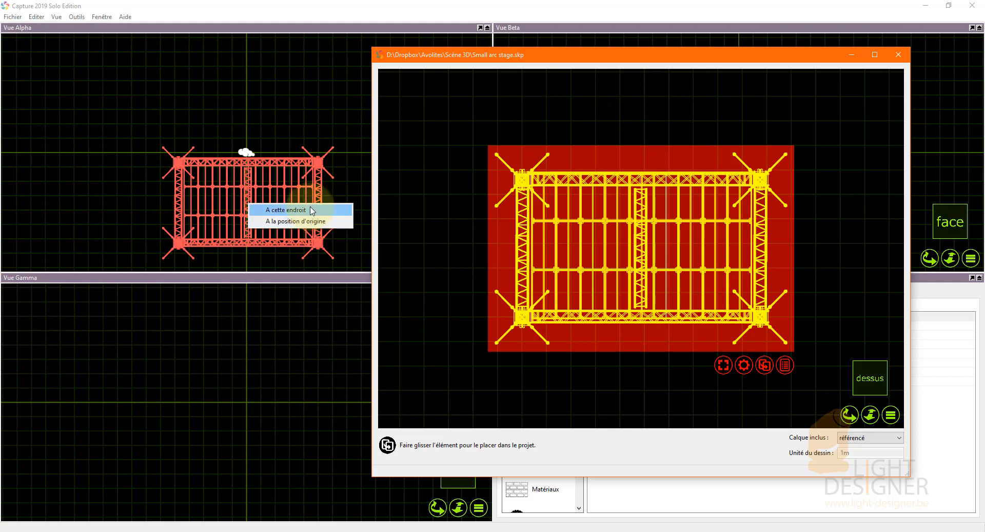
{"action": "left_click", "coordinate": [309, 221]}
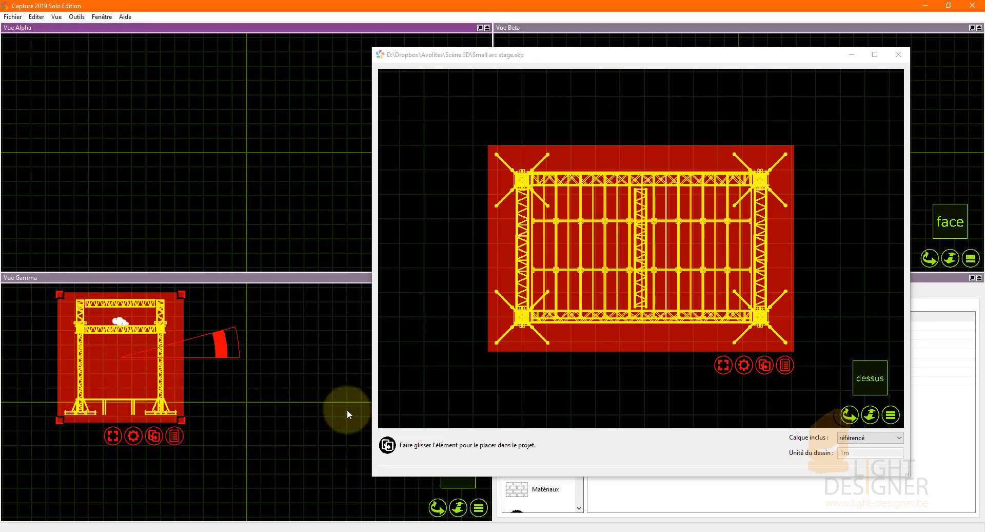
Move the stage in the top view onto the vertical axis, just below the horizontal axis, and close the import preview window.
{"action": "scroll", "coordinate": [202, 175], "scroll_direction": "down", "scroll_amount": 7}
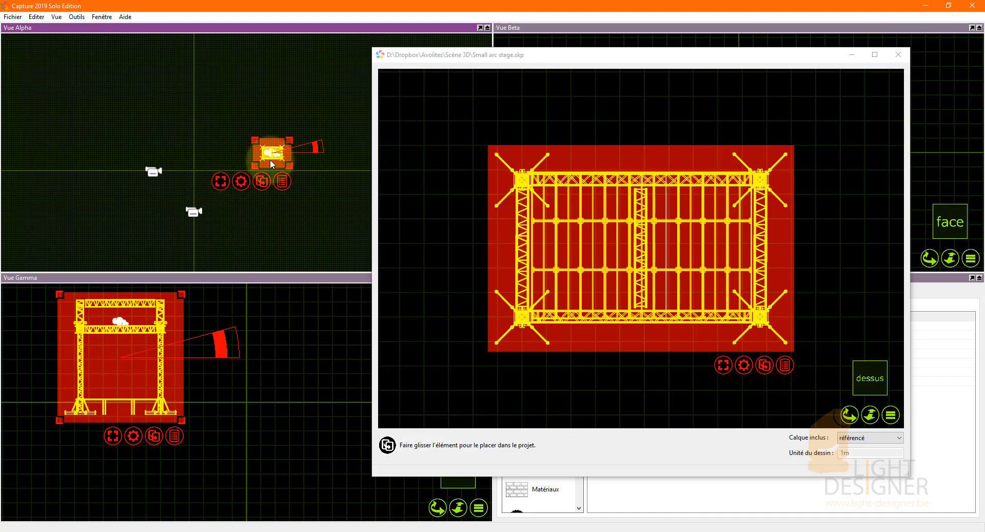
{"action": "left_click_drag", "start_coordinate": [270, 162], "coordinate": [191, 188]}
{"action": "scroll", "coordinate": [193, 186], "scroll_direction": "up", "scroll_amount": 9}
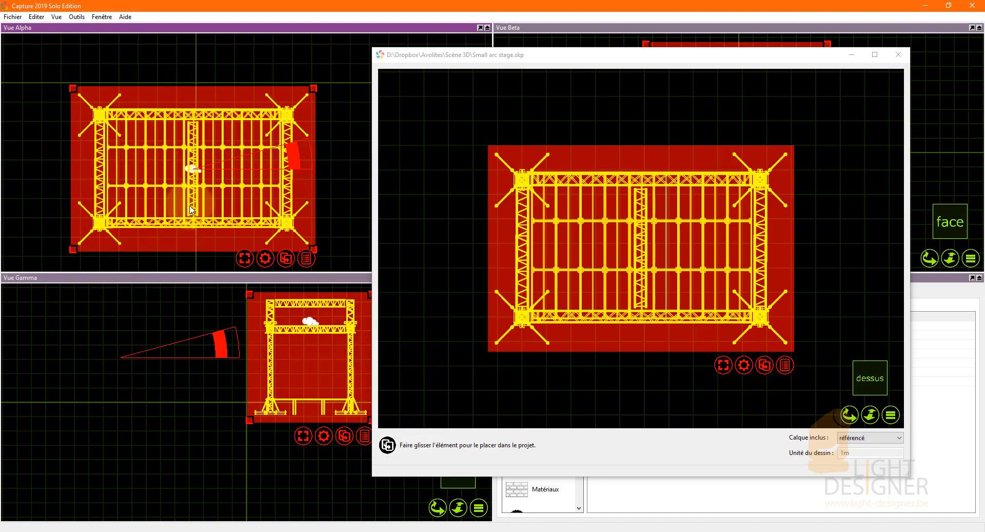
{"action": "left_click", "coordinate": [898, 57]}
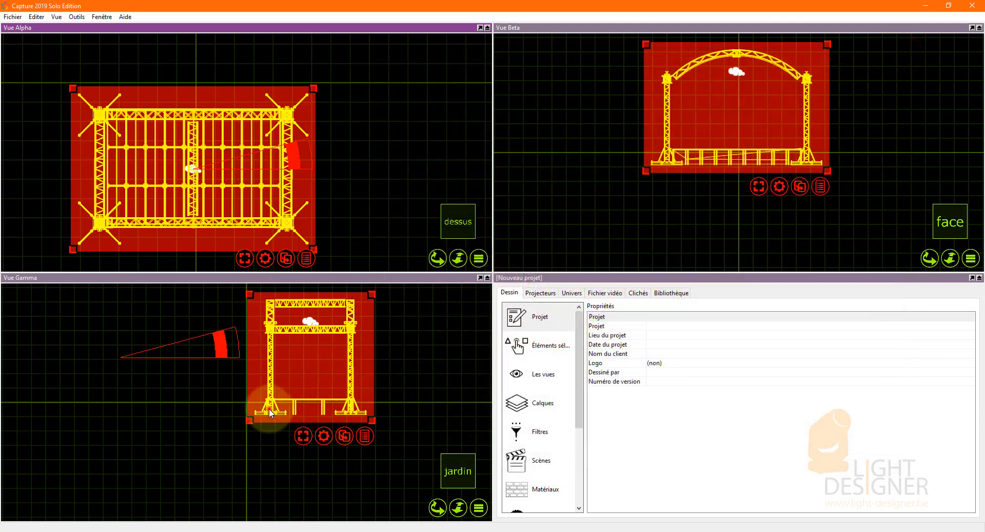
Raise the stage in the side view until its feet rest on the ground line, and center it on the vertical axis in the top view.
{"action": "left_click_drag", "start_coordinate": [269, 408], "coordinate": [267, 397]}
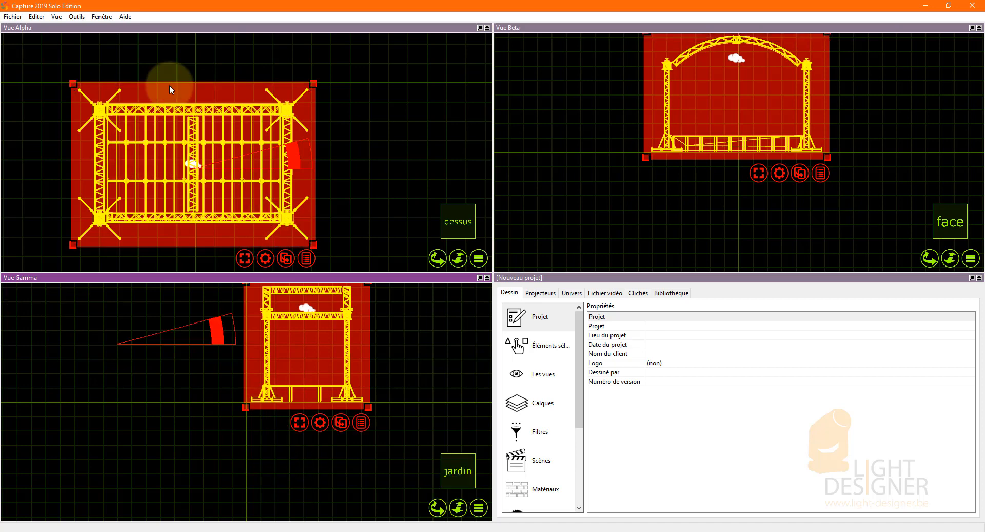
{"action": "scroll", "coordinate": [169, 85], "scroll_direction": "up", "scroll_amount": 5}
{"action": "scroll", "coordinate": [192, 105], "scroll_direction": "up", "scroll_amount": 3}
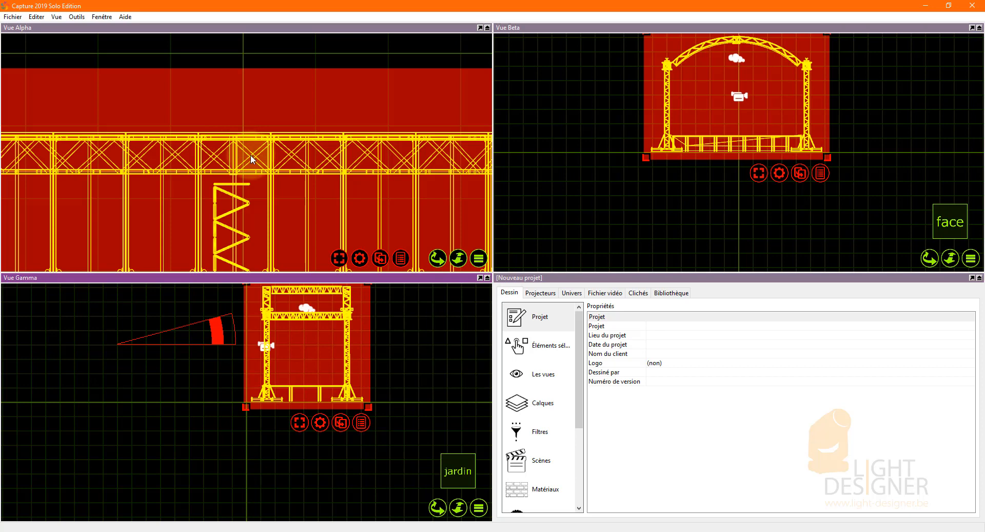
{"action": "left_click", "coordinate": [251, 155]}
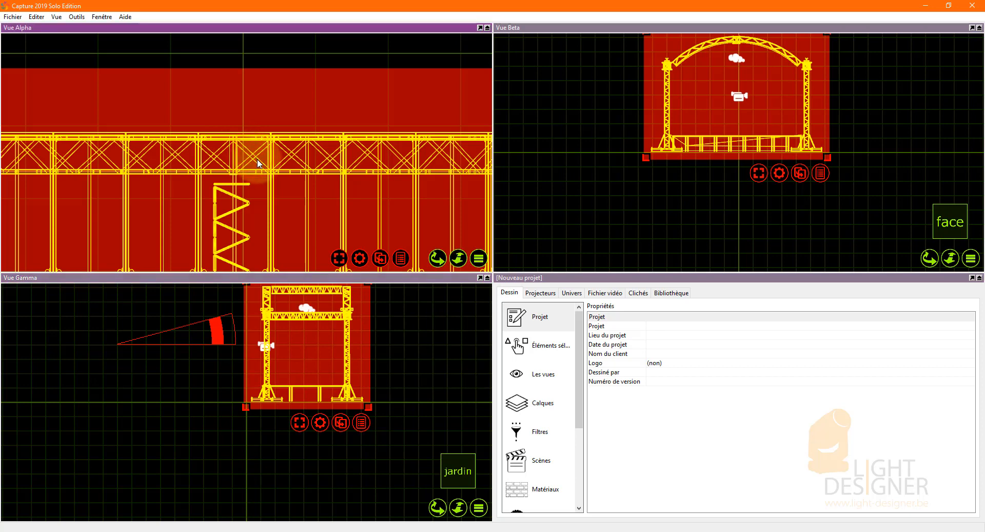
{"action": "left_click_drag", "start_coordinate": [253, 156], "coordinate": [263, 155]}
Deselect the stage and reframe it in the top, side and front views to check its placement.
{"action": "scroll", "coordinate": [334, 332], "scroll_direction": "down", "scroll_amount": 3}
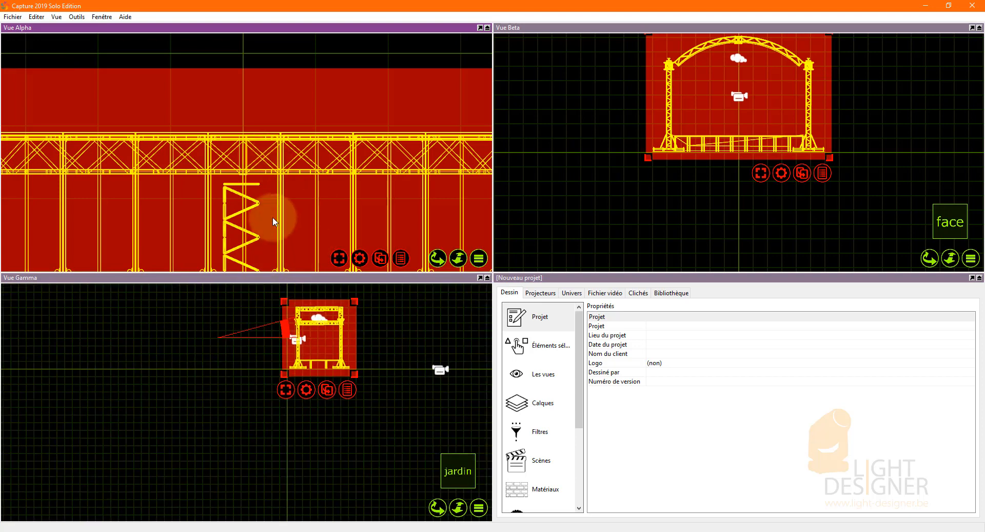
{"action": "scroll", "coordinate": [272, 217], "scroll_direction": "down", "scroll_amount": 1}
{"action": "scroll", "coordinate": [286, 155], "scroll_direction": "down", "scroll_amount": 5}
{"action": "scroll", "coordinate": [291, 153], "scroll_direction": "down", "scroll_amount": 2}
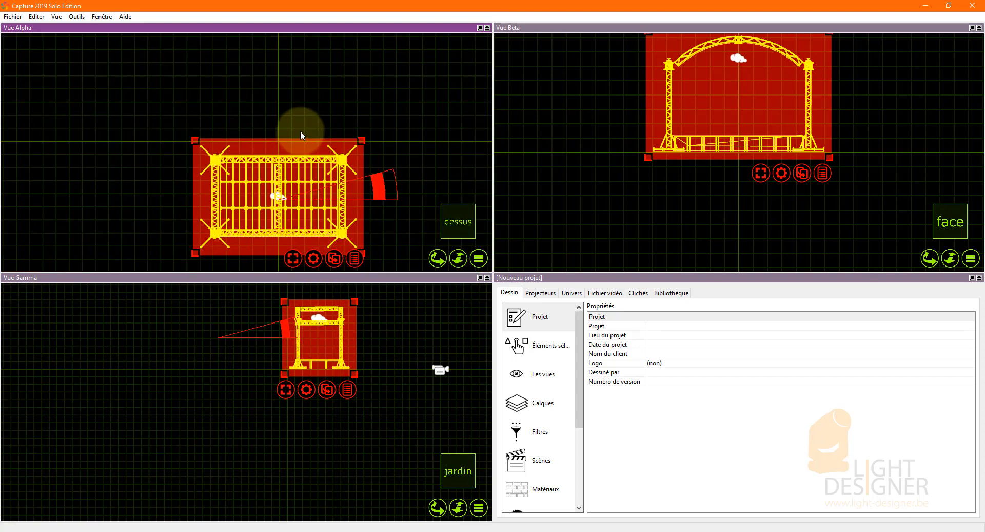
{"action": "scroll", "coordinate": [281, 243], "scroll_direction": "up", "scroll_amount": 4}
{"action": "left_click", "coordinate": [410, 337]}
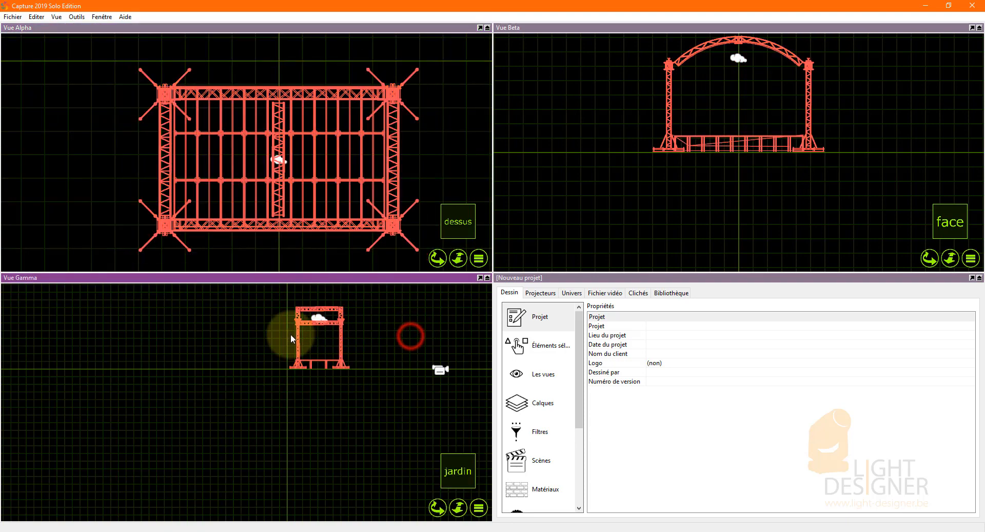
{"action": "scroll", "coordinate": [291, 334], "scroll_direction": "down", "scroll_amount": 3}
{"action": "scroll", "coordinate": [325, 302], "scroll_direction": "up", "scroll_amount": 6}
{"action": "scroll", "coordinate": [345, 352], "scroll_direction": "up", "scroll_amount": 3}
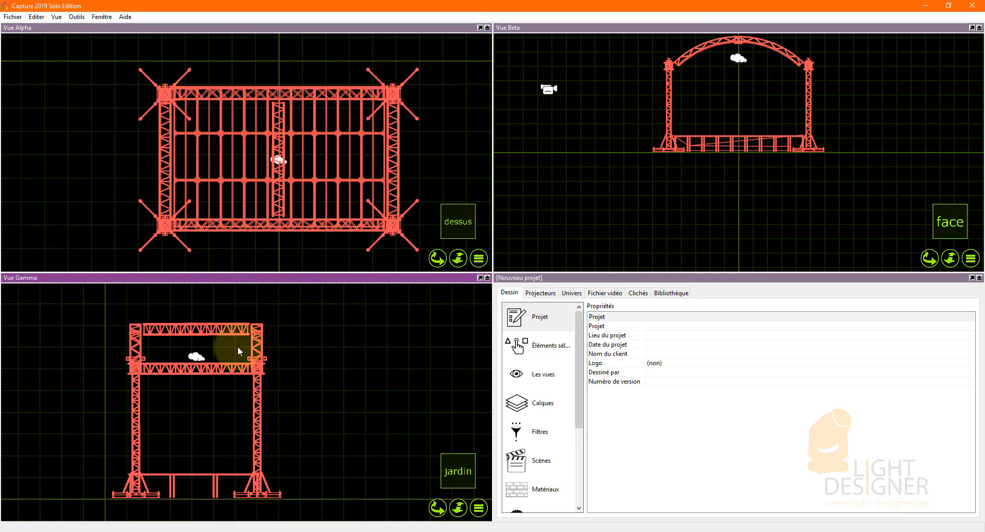
{"action": "scroll", "coordinate": [375, 371], "scroll_direction": "down", "scroll_amount": 1}
{"action": "scroll", "coordinate": [127, 450], "scroll_direction": "up", "scroll_amount": 1}
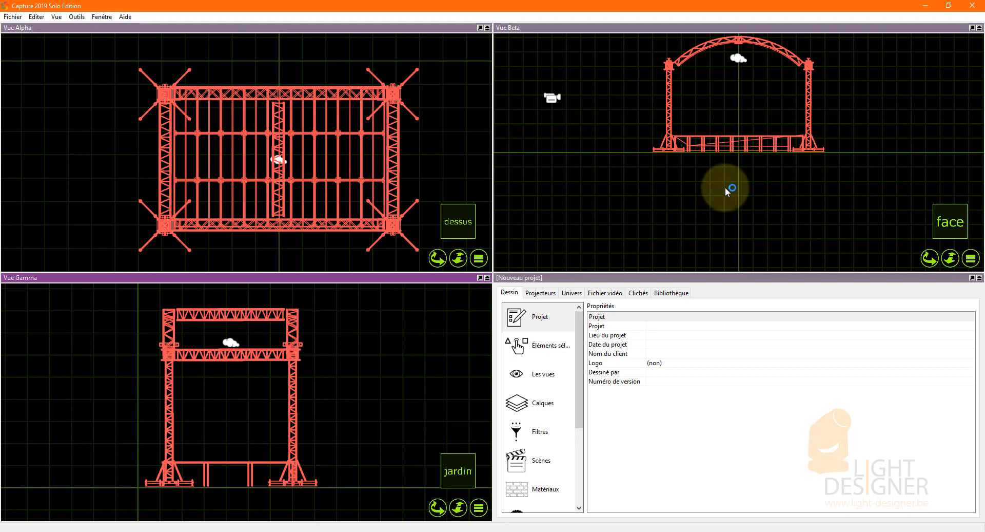
{"action": "left_click", "coordinate": [738, 210]}
{"action": "scroll", "coordinate": [760, 153], "scroll_direction": "up", "scroll_amount": 5}
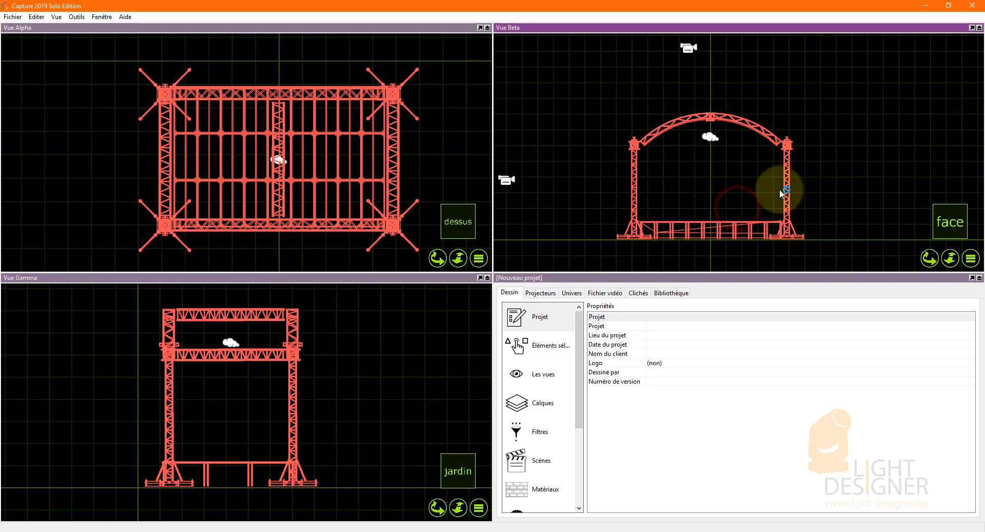
Orbit and reframe the stage in the Beta view to examine the whole structure in 3D from several angles.
{"action": "scroll", "coordinate": [700, 160], "scroll_direction": "down", "scroll_amount": 1}
{"action": "middle_click_drag", "start_coordinate": [700, 161], "coordinate": [809, 154]}
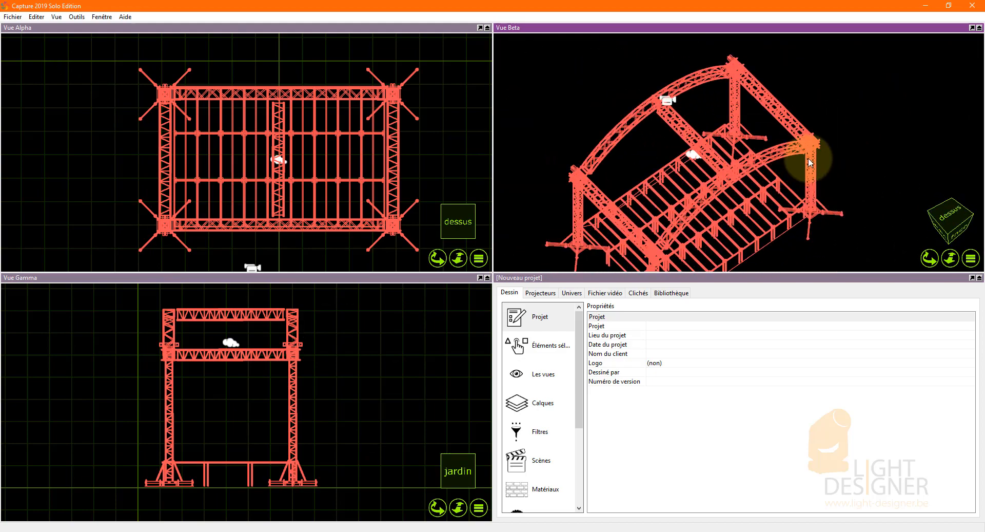
{"action": "scroll", "coordinate": [704, 184], "scroll_direction": "up", "scroll_amount": 4}
{"action": "scroll", "coordinate": [805, 113], "scroll_direction": "down", "scroll_amount": 5}
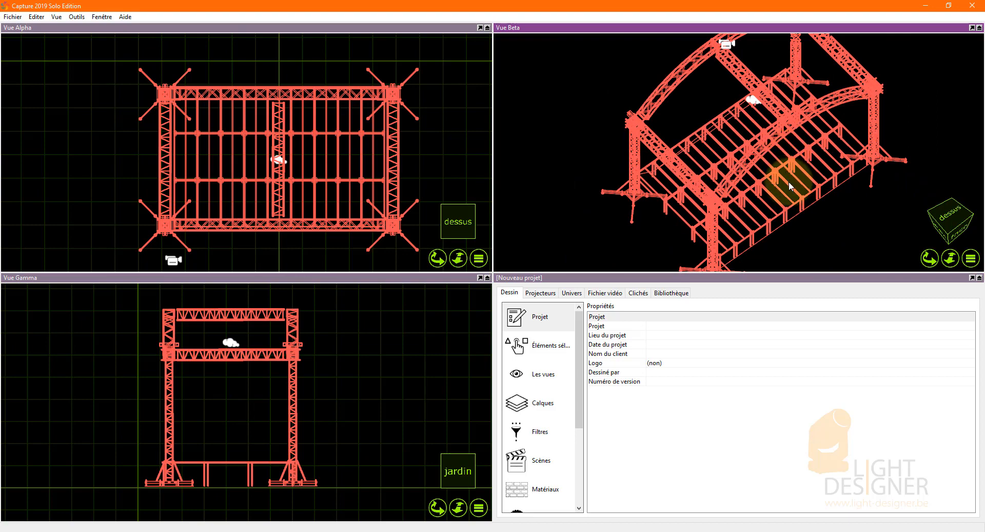
{"action": "middle_click_drag", "start_coordinate": [784, 182], "coordinate": [762, 251]}
{"action": "scroll", "coordinate": [762, 251], "scroll_direction": "down", "scroll_amount": 4}
{"action": "scroll", "coordinate": [818, 136], "scroll_direction": "up", "scroll_amount": 2}
{"action": "scroll", "coordinate": [877, 171], "scroll_direction": "up", "scroll_amount": 2}
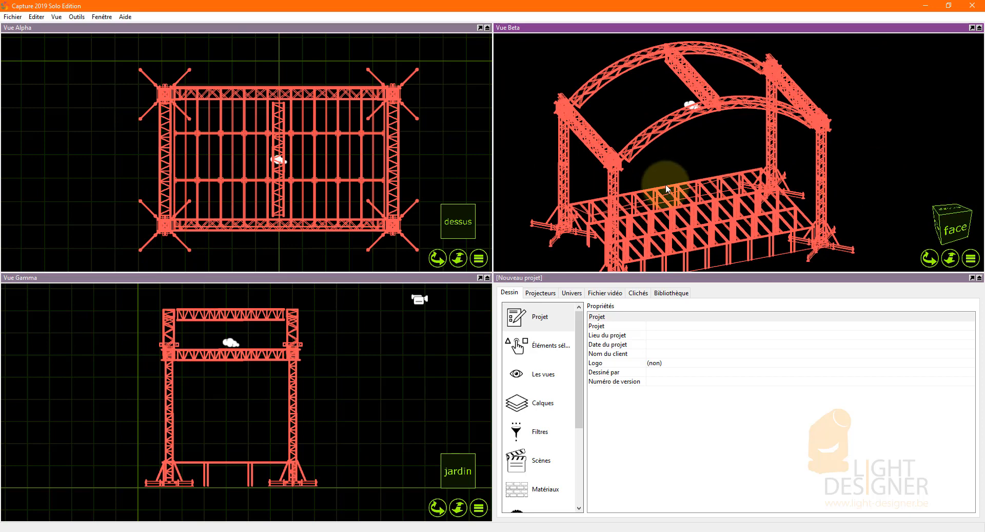
{"action": "scroll", "coordinate": [666, 184], "scroll_direction": "down", "scroll_amount": 1}
{"action": "middle_click_drag", "start_coordinate": [715, 212], "coordinate": [715, 209]}
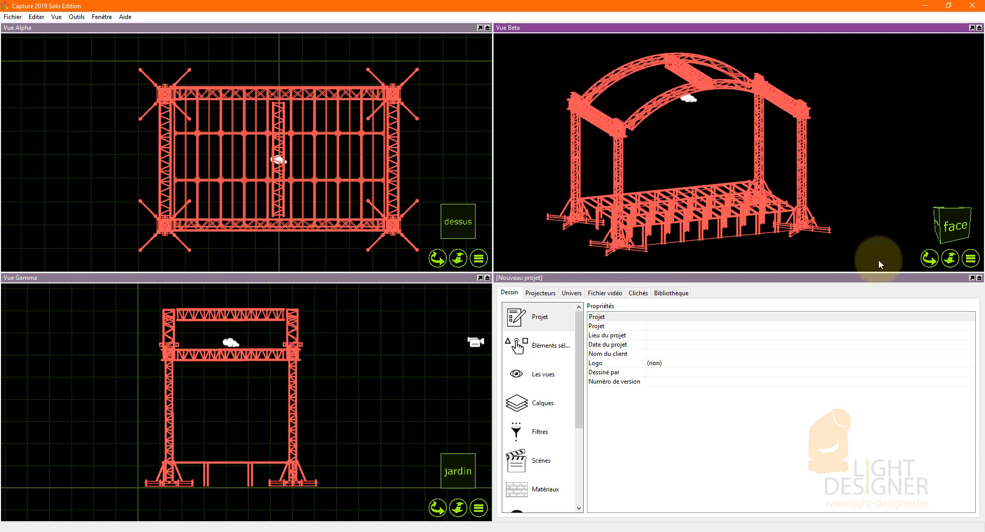
Switch the Beta view to live mode (Mode live) and set its ambient light (Lumière ambiante) to 59%.
{"action": "left_click", "coordinate": [970, 259]}
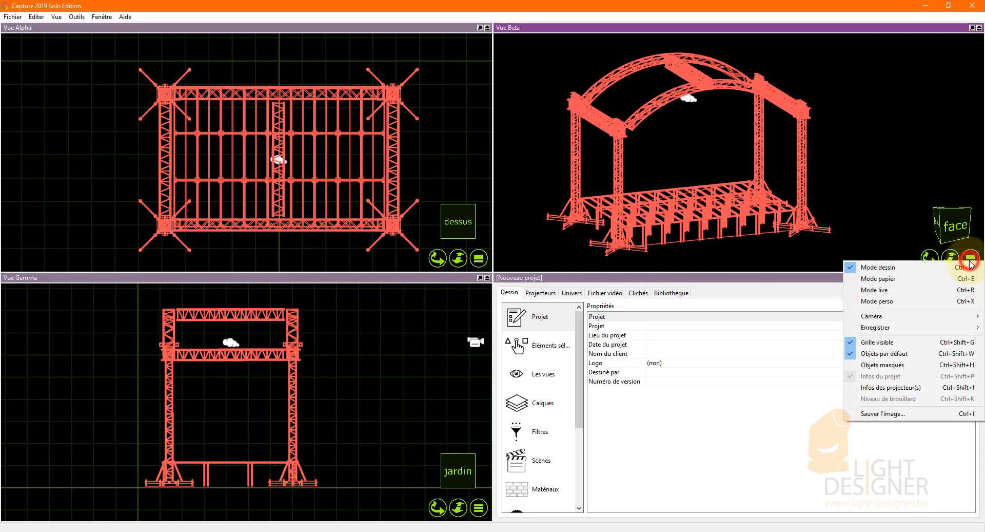
{"action": "left_click", "coordinate": [877, 290]}
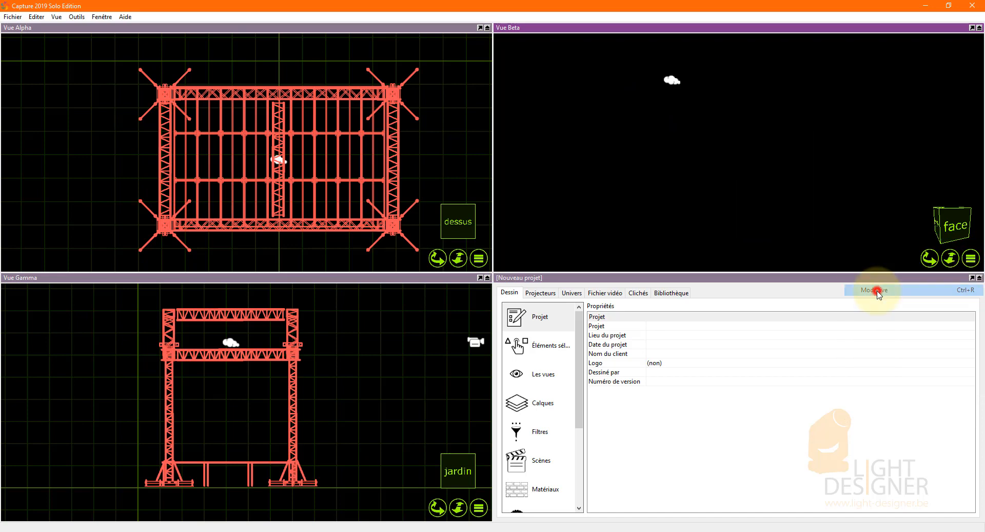
{"action": "left_click", "coordinate": [545, 375]}
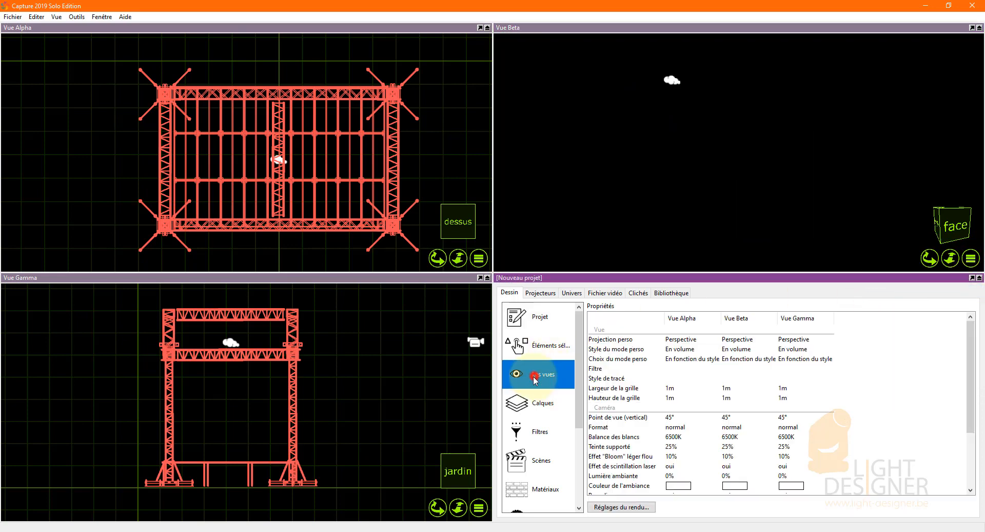
{"action": "left_click", "coordinate": [621, 477]}
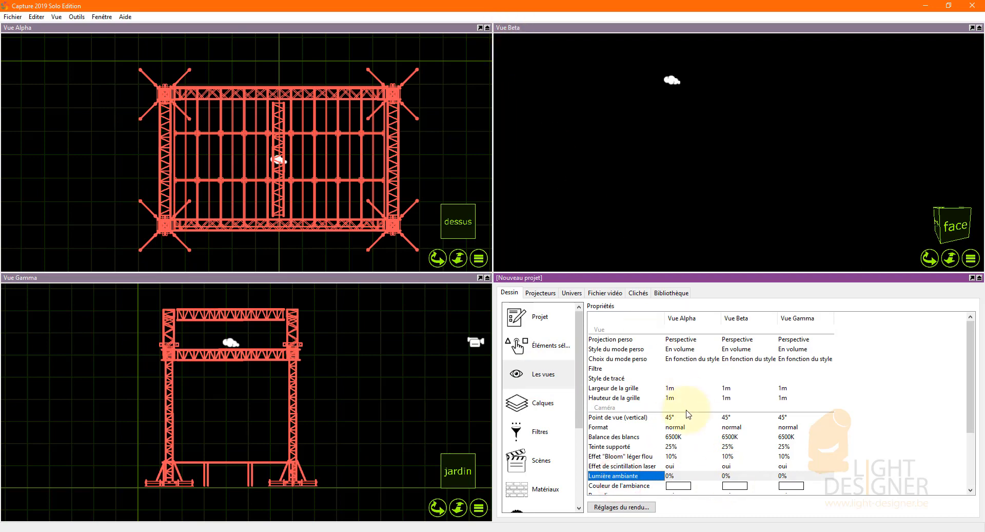
{"action": "double_click", "coordinate": [734, 476]}
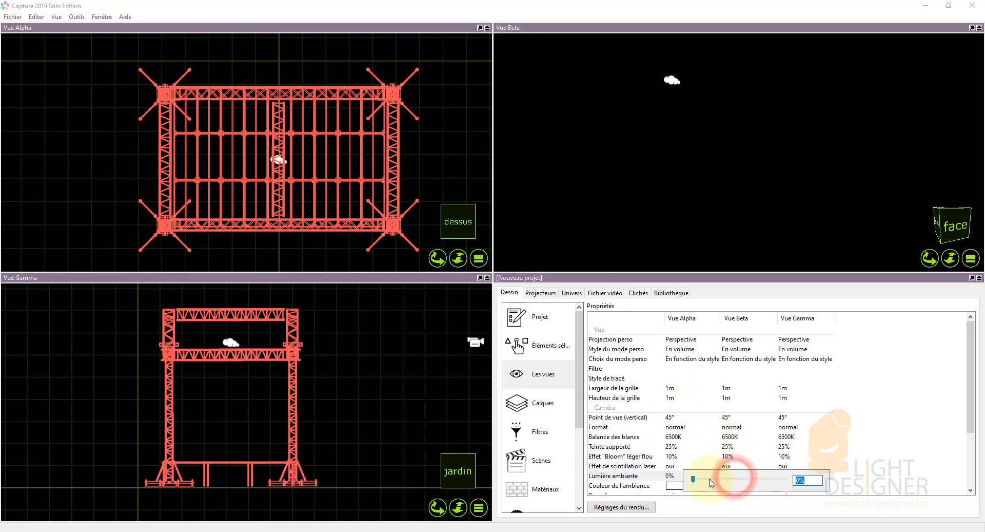
{"action": "left_click", "coordinate": [731, 479]}
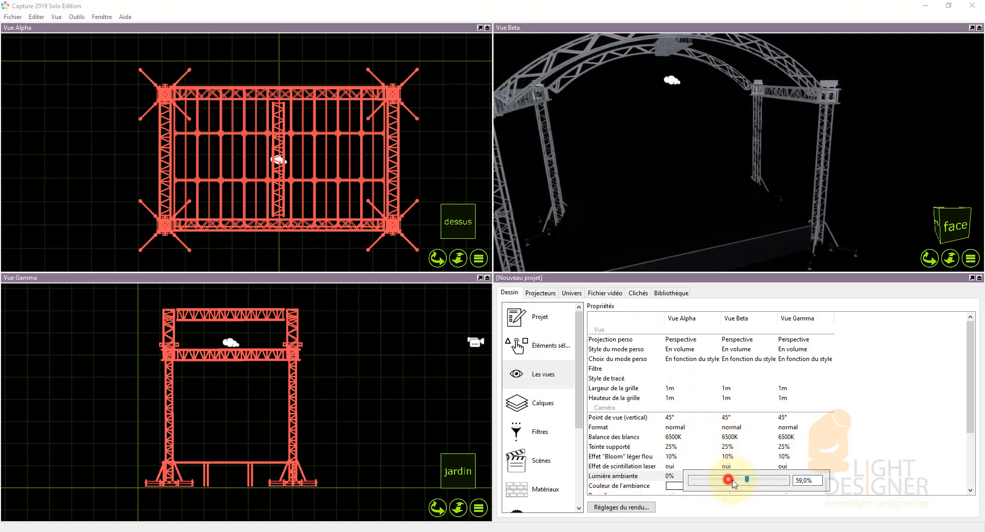
{"action": "left_click", "coordinate": [898, 136]}
Compare the lit stage with the SketchUp model, and reframe it from the front in the Beta view.
{"action": "left_click_drag", "start_coordinate": [885, 134], "coordinate": [759, 203]}
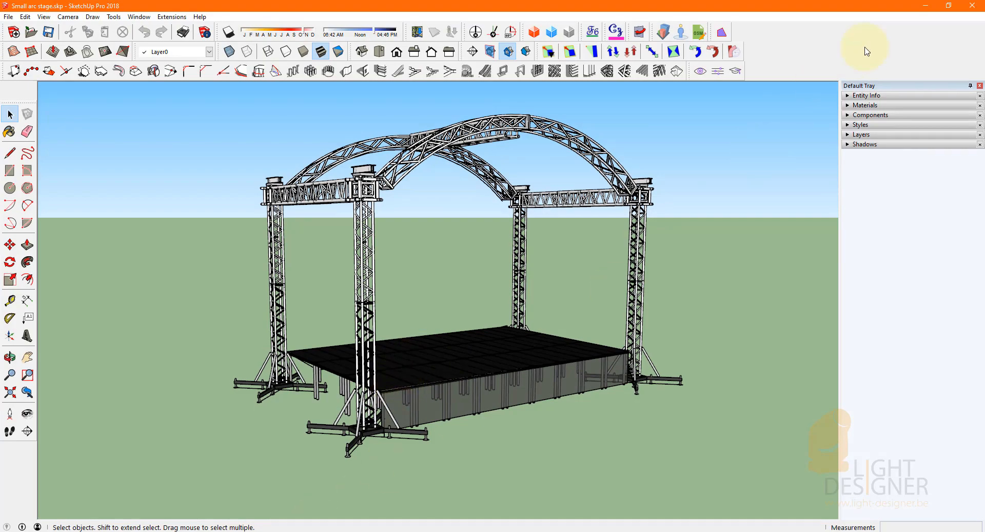
{"action": "left_click", "coordinate": [926, 6]}
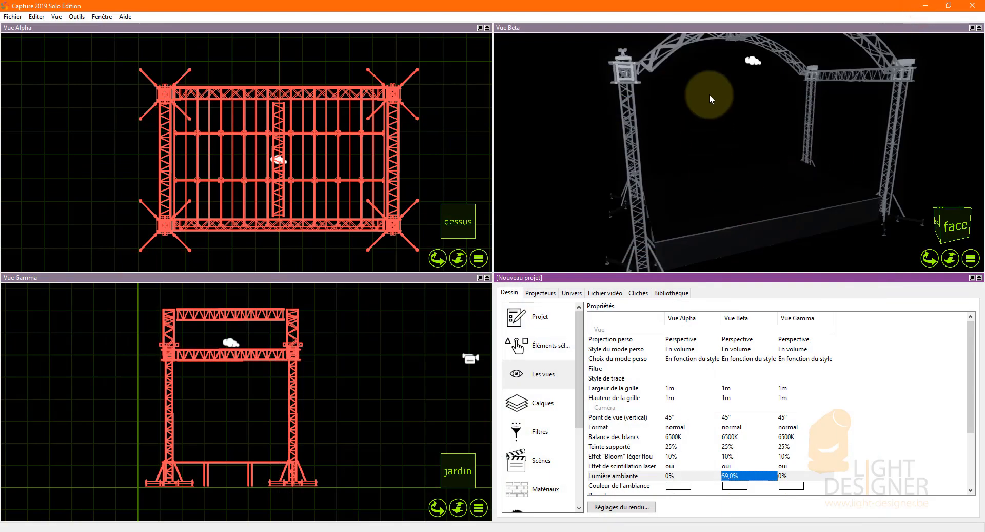
{"action": "left_click_drag", "start_coordinate": [593, 241], "coordinate": [698, 212]}
{"action": "left_click_drag", "start_coordinate": [706, 245], "coordinate": [796, 155]}
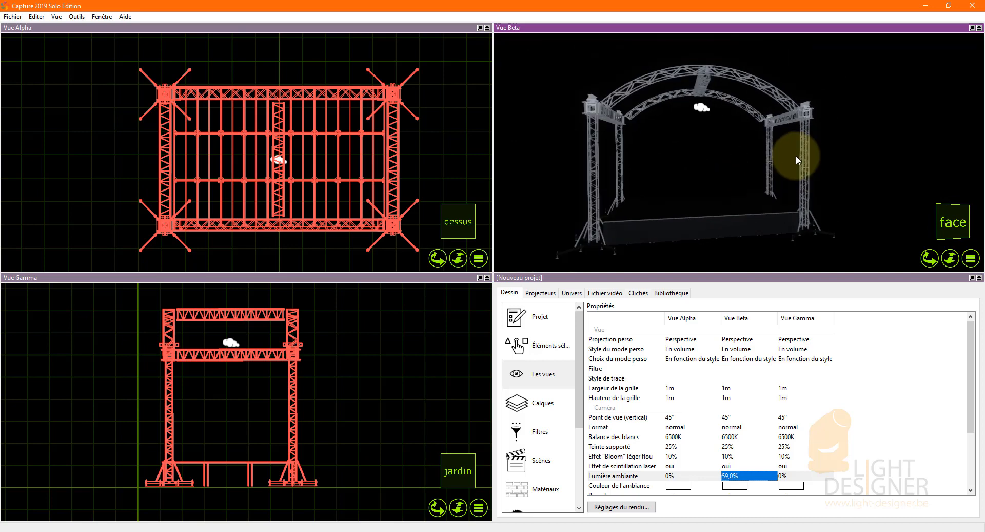
Save the project as "Small arc stage 1" in the Scène 3D folder, in the Capture (*.c2p) format.
{"action": "left_click", "coordinate": [14, 18]}
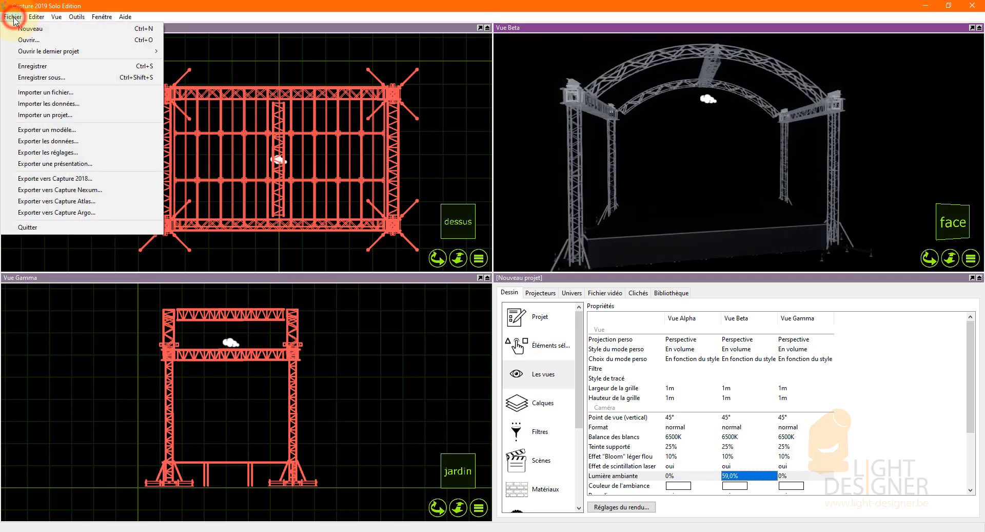
{"action": "left_click", "coordinate": [21, 67]}
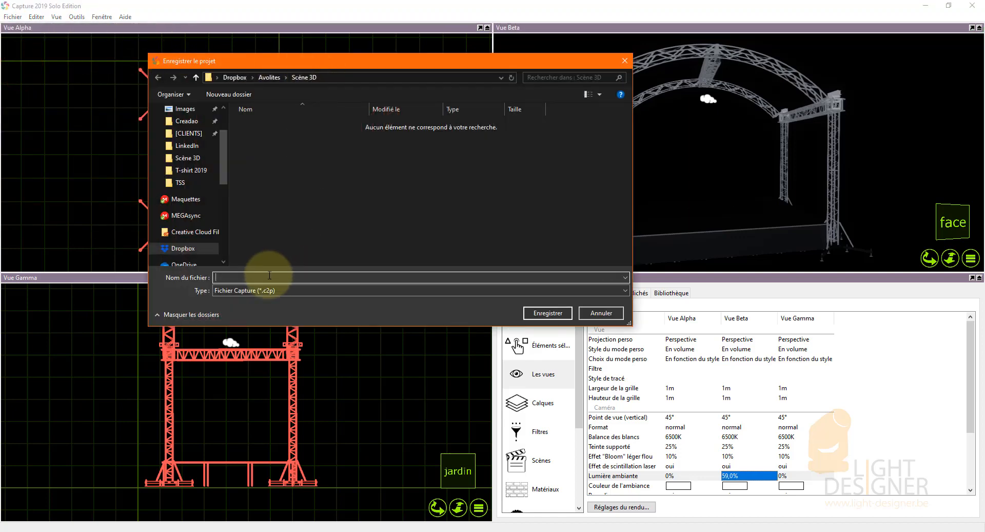
{"action": "type", "text": "S"}
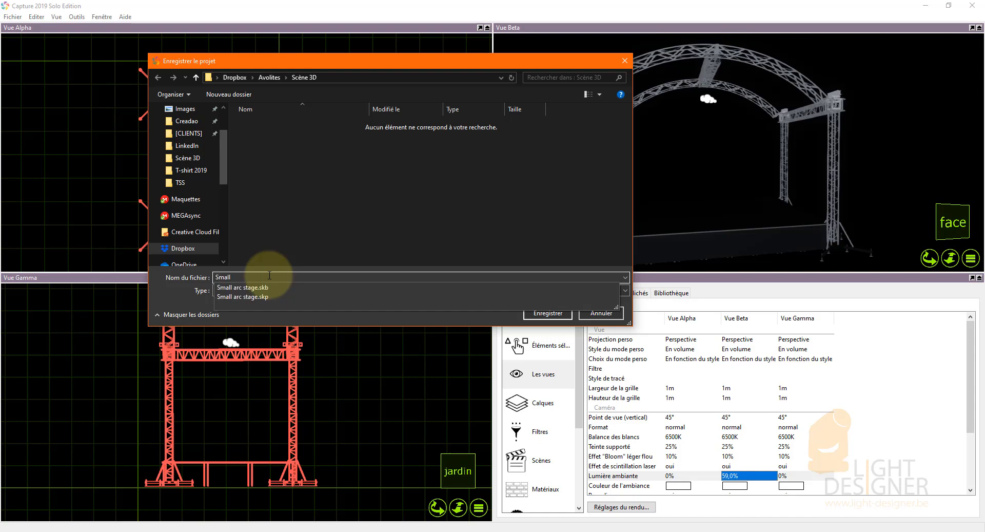
{"action": "type", "text": "mall"}
{"action": "key", "text": "Down"}
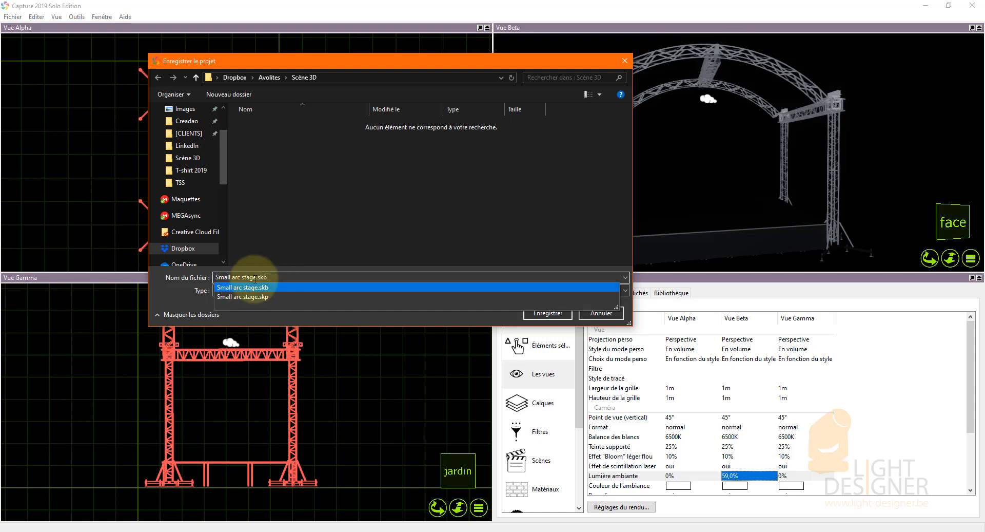
{"action": "left_click_drag", "start_coordinate": [258, 277], "coordinate": [303, 279]}
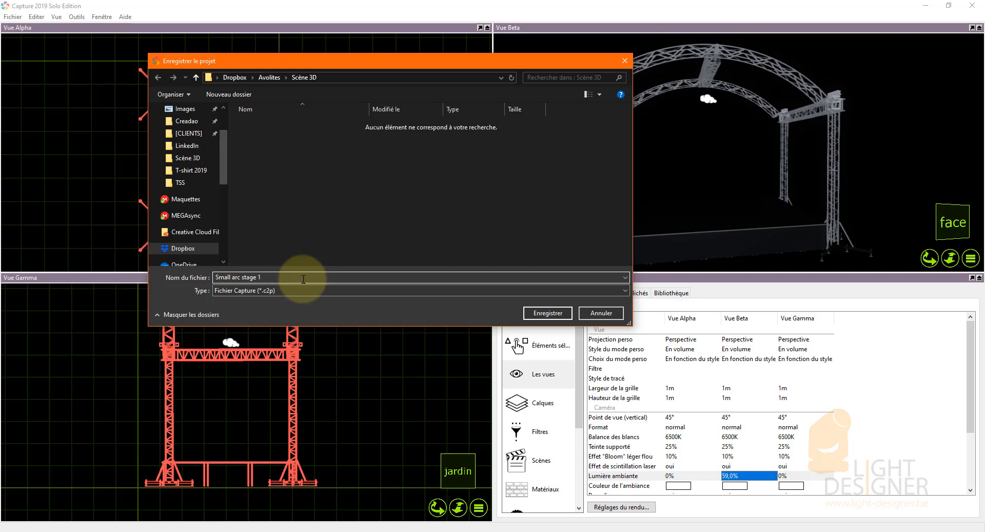
{"action": "left_click", "coordinate": [540, 314]}
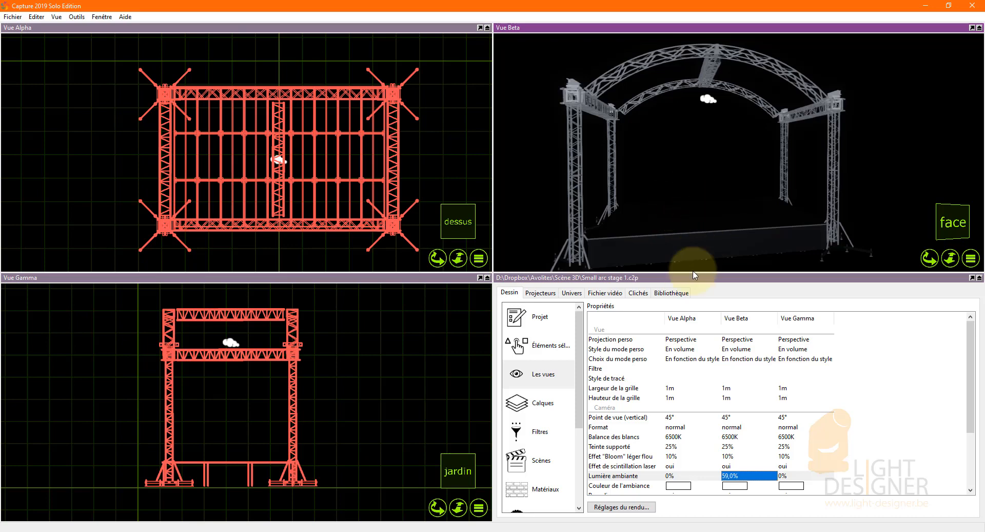
Open the fixtures category (Projecteurs) of the library and browse its manufacturer list.
{"action": "left_click", "coordinate": [674, 292]}
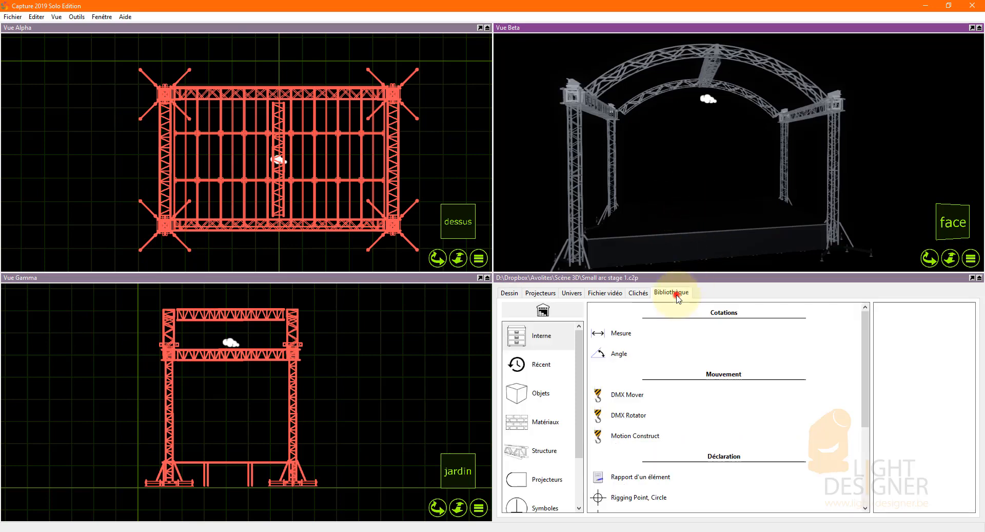
{"action": "left_click", "coordinate": [538, 480]}
{"action": "scroll", "coordinate": [772, 379], "scroll_direction": "down", "scroll_amount": 4}
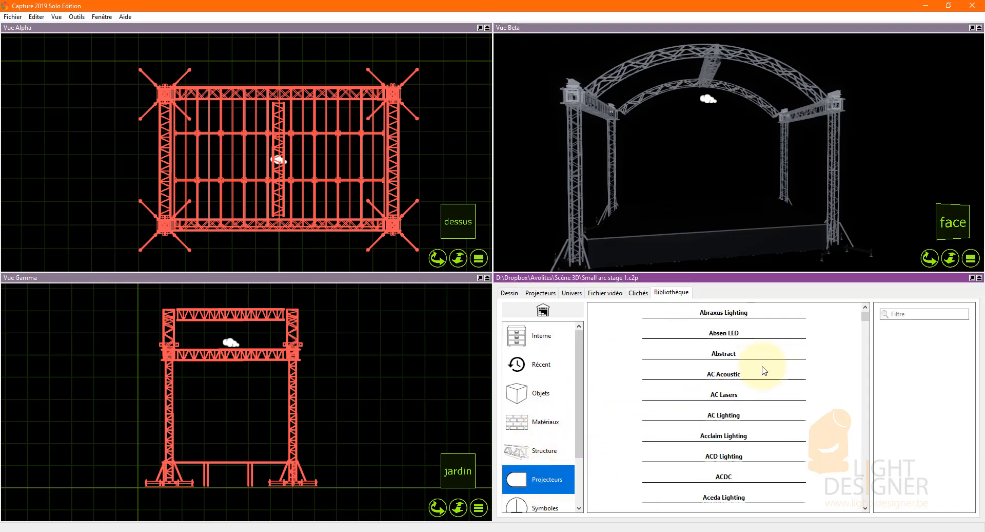
{"action": "scroll", "coordinate": [766, 386], "scroll_direction": "up", "scroll_amount": 2}
{"action": "mouse_move", "coordinate": [865, 315]}
{"action": "left_mouse_down"}
{"action": "mouse_move", "coordinate": [869, 411]}
{"action": "mouse_move", "coordinate": [850, 358]}
{"action": "mouse_move", "coordinate": [866, 308]}
{"action": "left_mouse_up"}
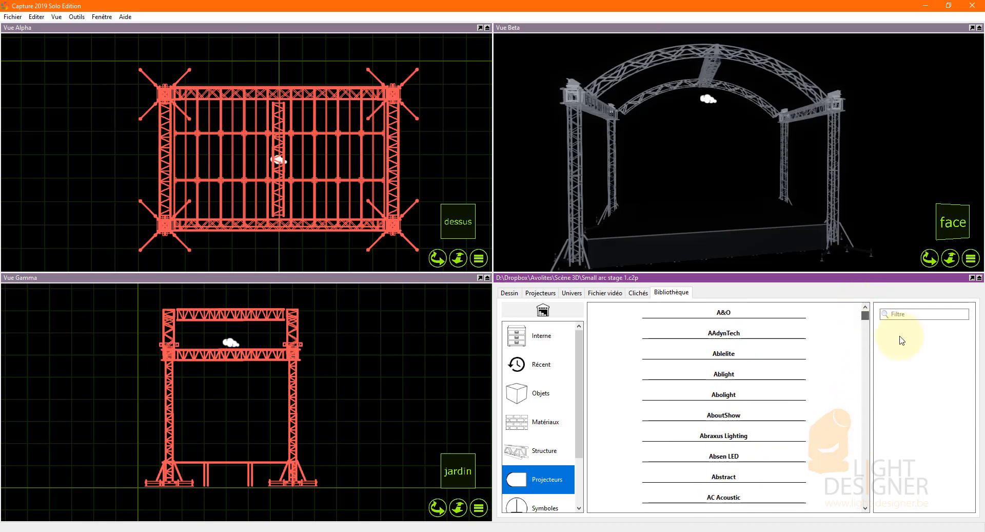
Filter the fixture library by "era" and select the Martin ERA 300 Profile.
{"action": "left_click", "coordinate": [937, 314]}
{"action": "type", "text": "era"}
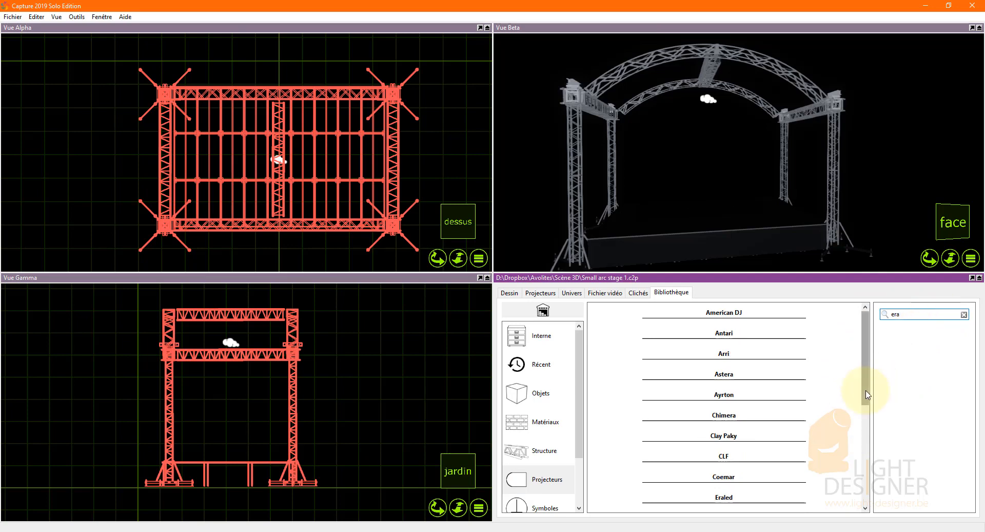
{"action": "left_click_drag", "start_coordinate": [870, 393], "coordinate": [866, 480]}
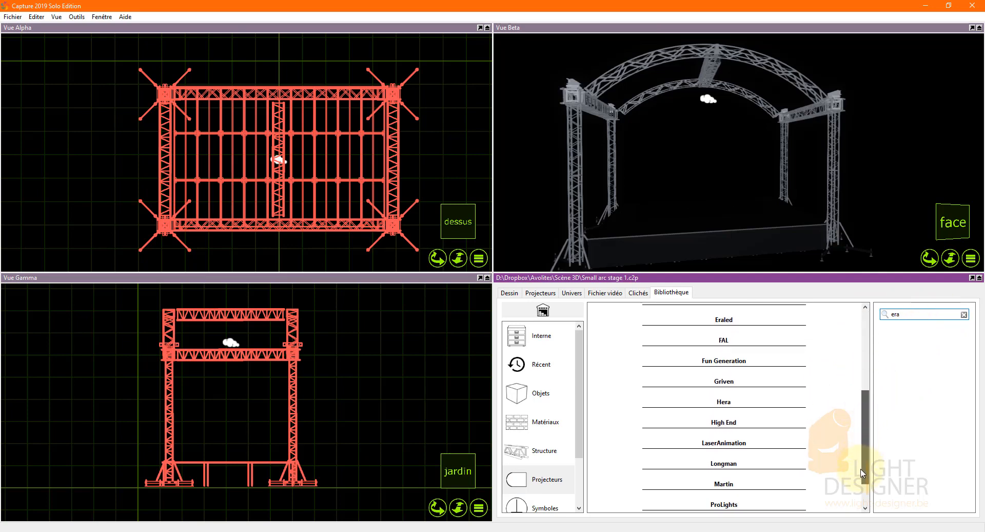
{"action": "left_click", "coordinate": [723, 471]}
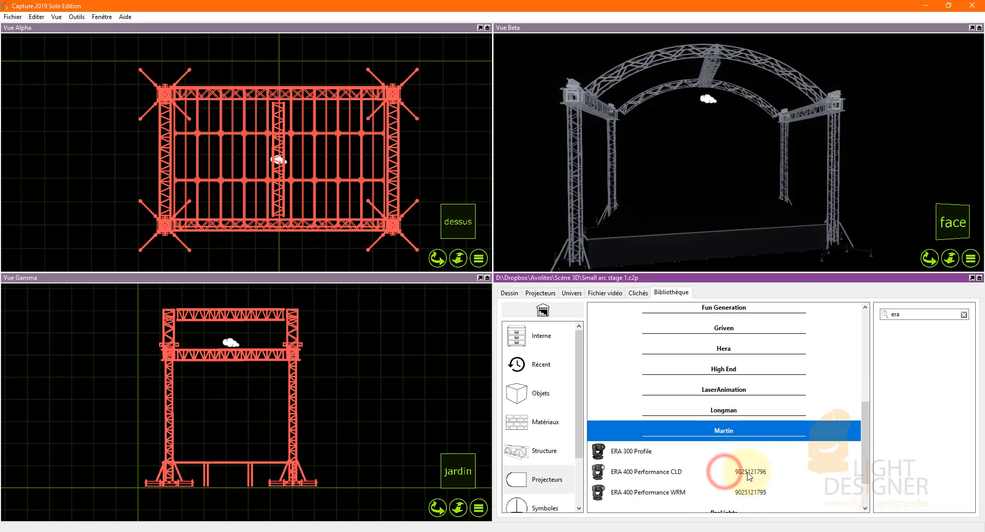
{"action": "left_click", "coordinate": [638, 451]}
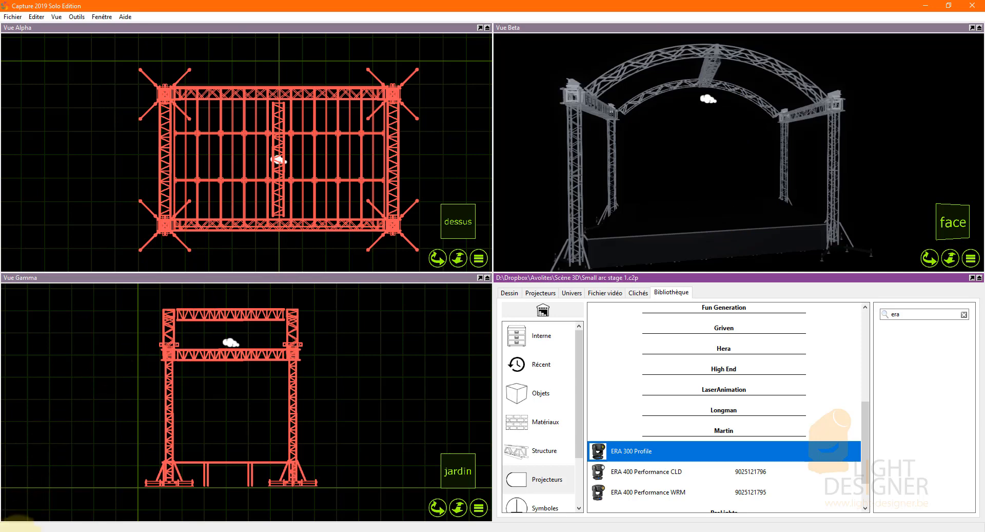
Launch the Avolites Titan Simulator as administrator, start Titan Go from it and maximize the console window.
{"action": "left_click", "coordinate": [10, 527]}
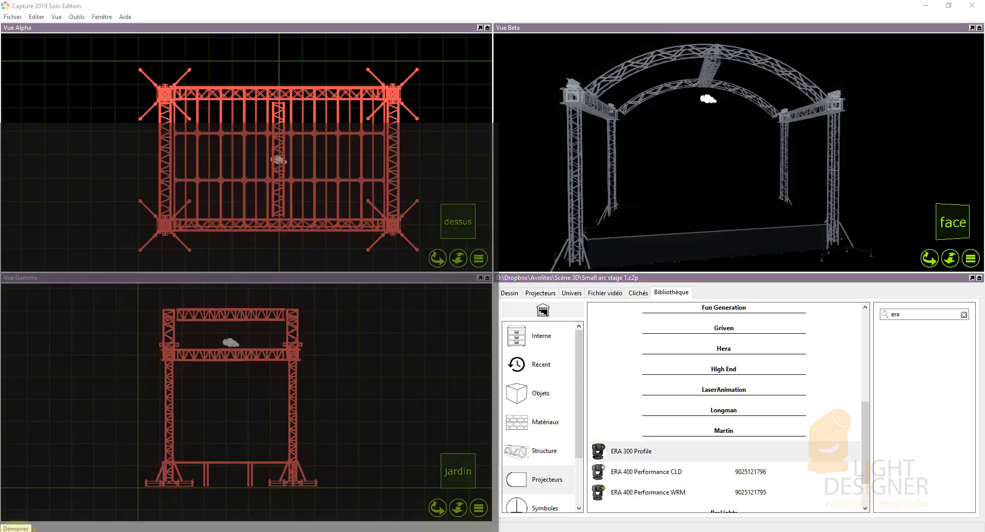
{"action": "scroll", "coordinate": [277, 472], "scroll_direction": "down", "scroll_amount": 1}
{"action": "scroll", "coordinate": [277, 470], "scroll_direction": "down", "scroll_amount": 1}
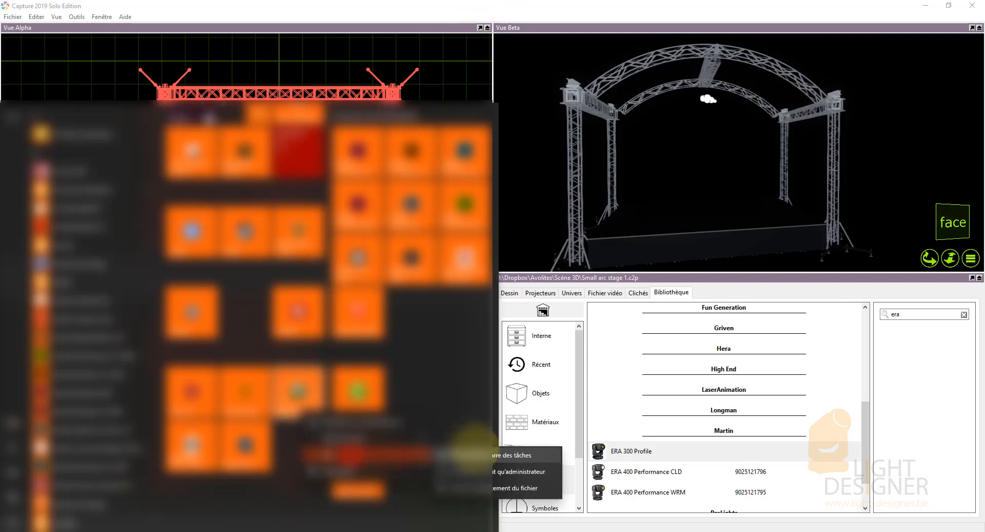
{"action": "left_click", "coordinate": [524, 477]}
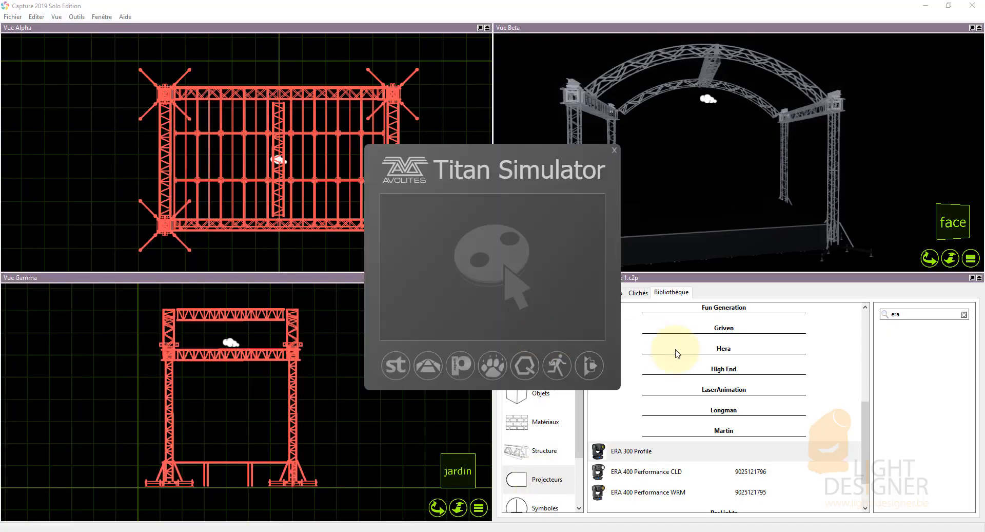
{"action": "left_click", "coordinate": [587, 373]}
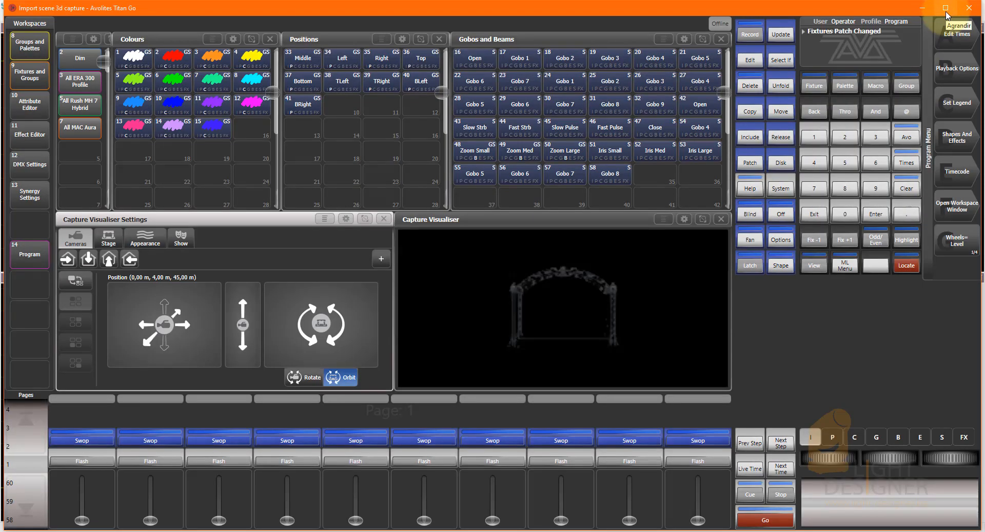
{"action": "left_click", "coordinate": [946, 8]}
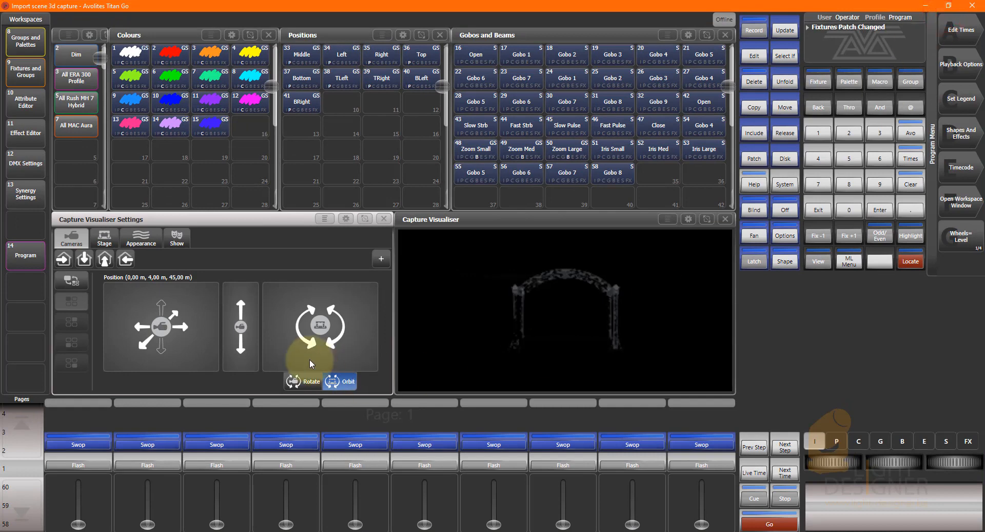
{"action": "left_click_drag", "start_coordinate": [570, 330], "coordinate": [443, 322]}
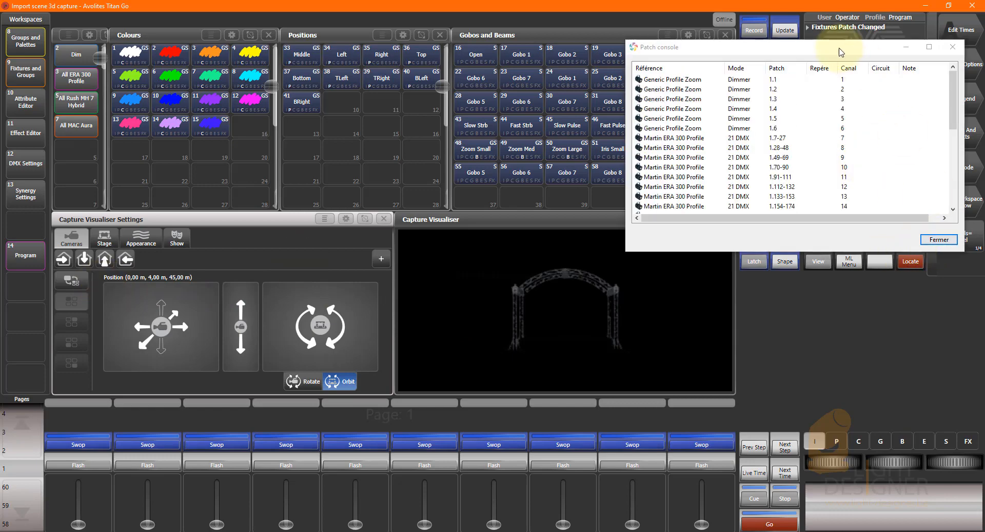
Return to Capture from Titan Go and move the Patch console window clear of the views, off this screen.
{"action": "left_click_drag", "start_coordinate": [838, 50], "coordinate": [293, 61]}
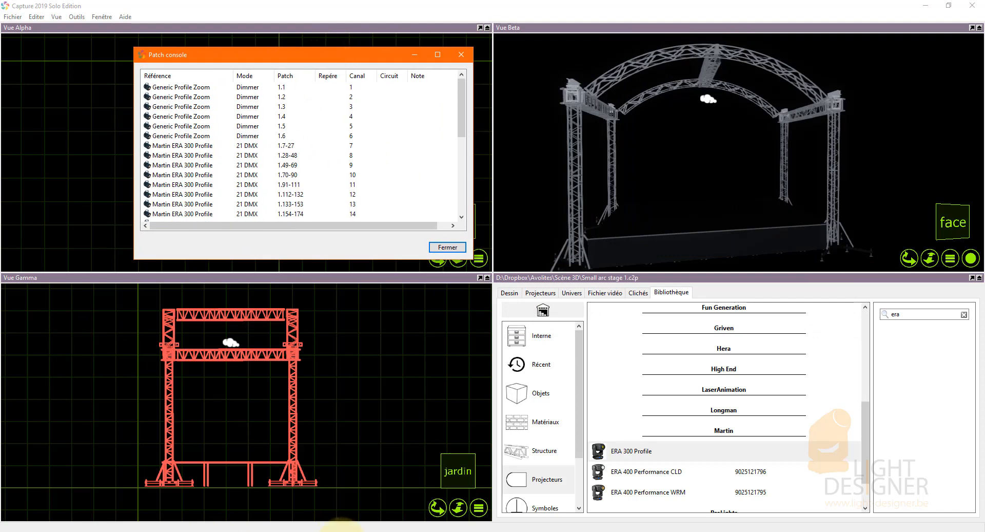
{"action": "left_click", "coordinate": [342, 531]}
{"action": "left_click", "coordinate": [376, 56]}
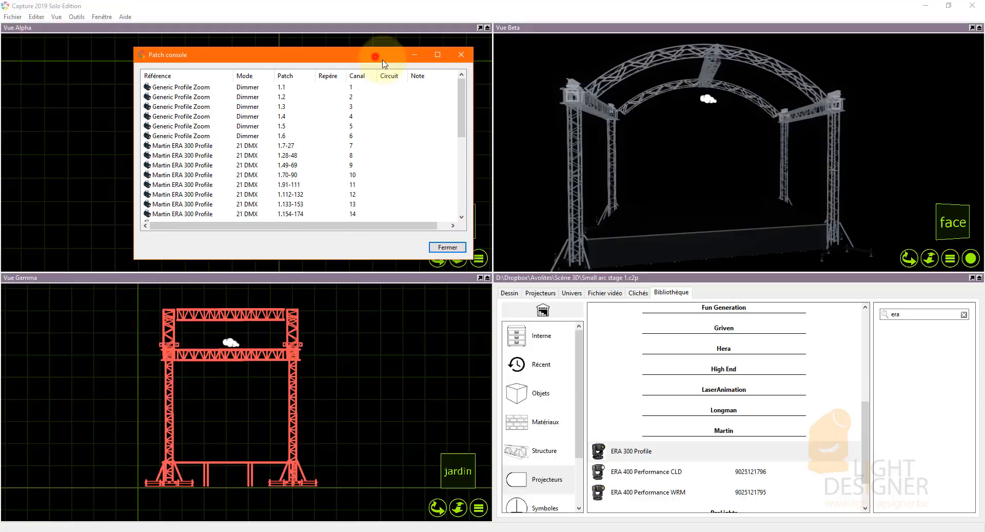
{"action": "left_click_drag", "start_coordinate": [382, 61], "coordinate": [984, 154]}
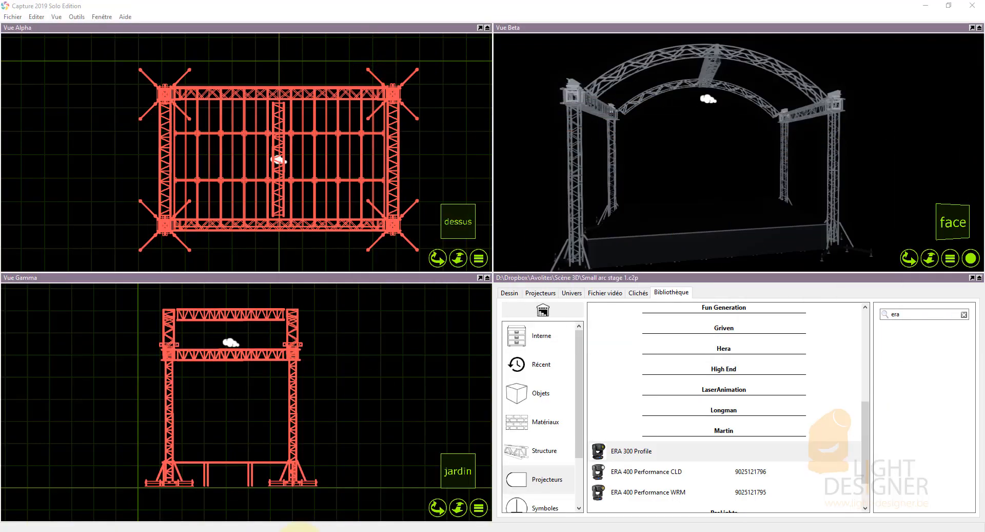
Switch to Titan Go and load the "Import scene 3d capture - QuickSave" version dated 1/12/2020 4:50:18 PM from disk.
{"action": "left_click", "coordinate": [331, 531]}
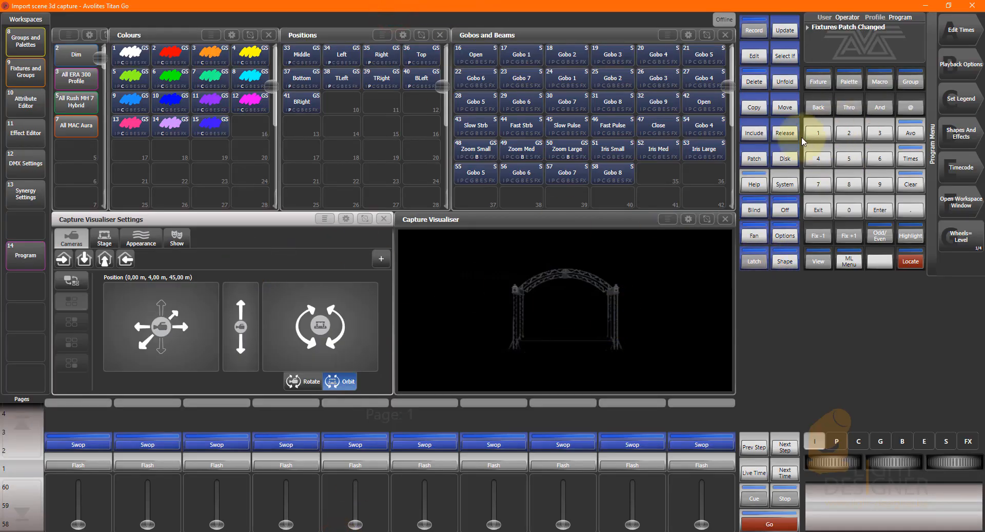
{"action": "left_click", "coordinate": [792, 164]}
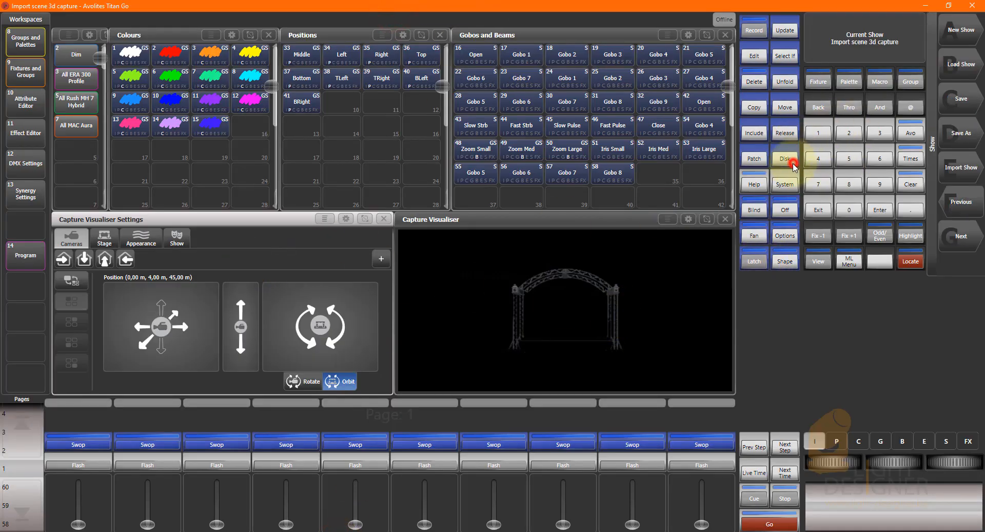
{"action": "left_click", "coordinate": [962, 74]}
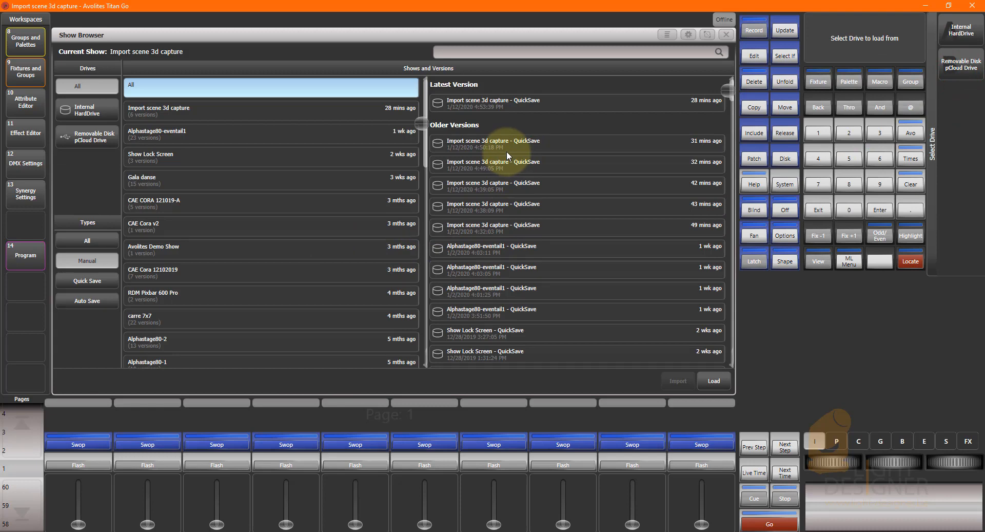
{"action": "left_click", "coordinate": [504, 173]}
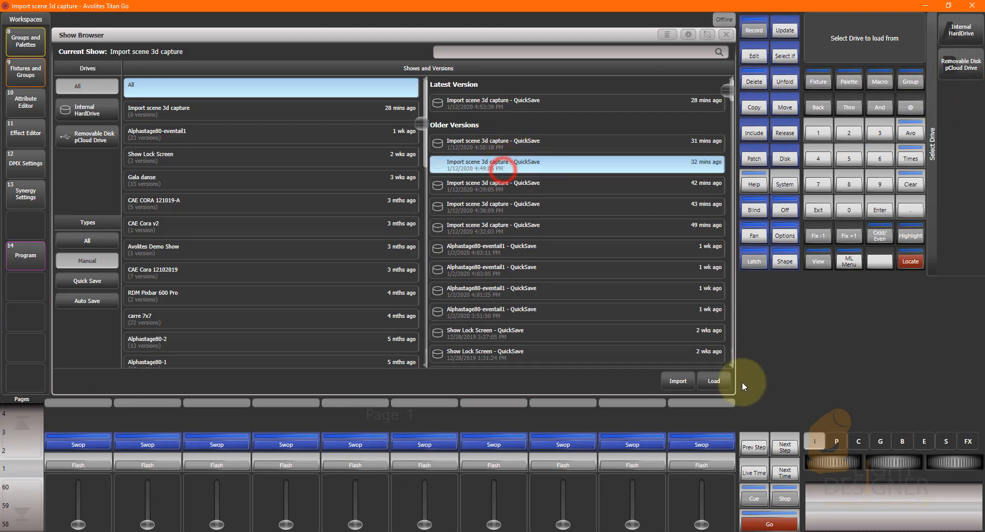
{"action": "left_click", "coordinate": [713, 380]}
{"action": "left_click", "coordinate": [645, 378]}
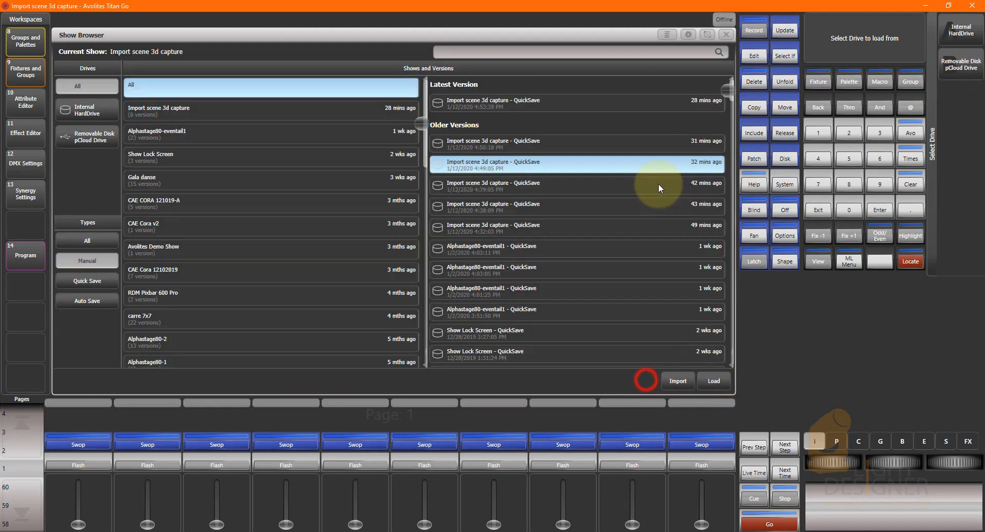
{"action": "left_click", "coordinate": [627, 144]}
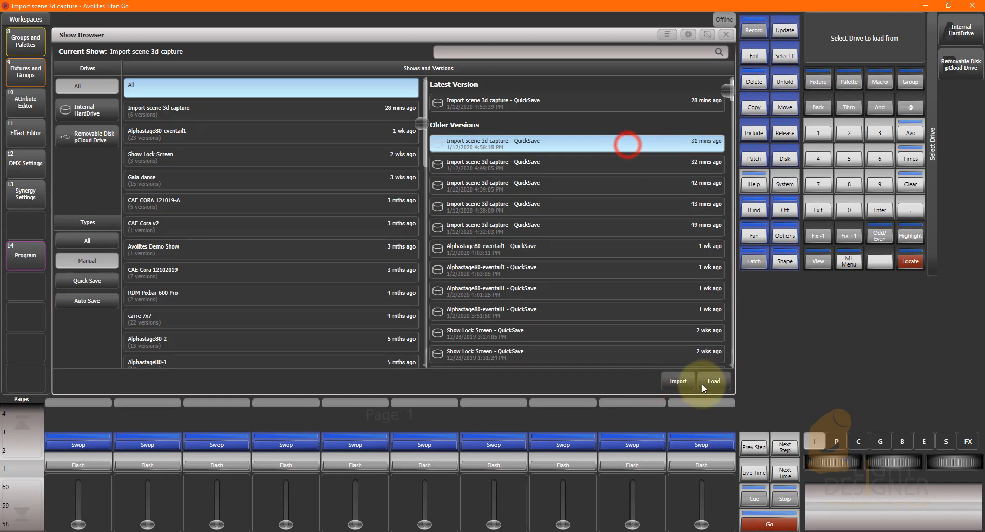
{"action": "left_click", "coordinate": [713, 381]}
{"action": "left_click", "coordinate": [713, 379]}
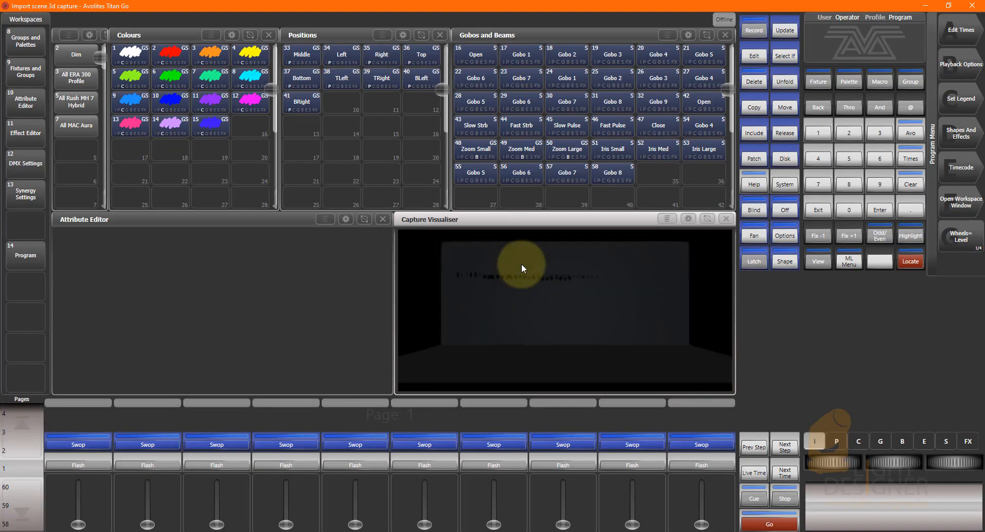
Check the fixture groups Dim, All ERA 300 Profile, All Rush MH 7 Hybrid and All MAC Aura individually, clearing the programmer after each.
{"action": "left_click", "coordinate": [75, 56]}
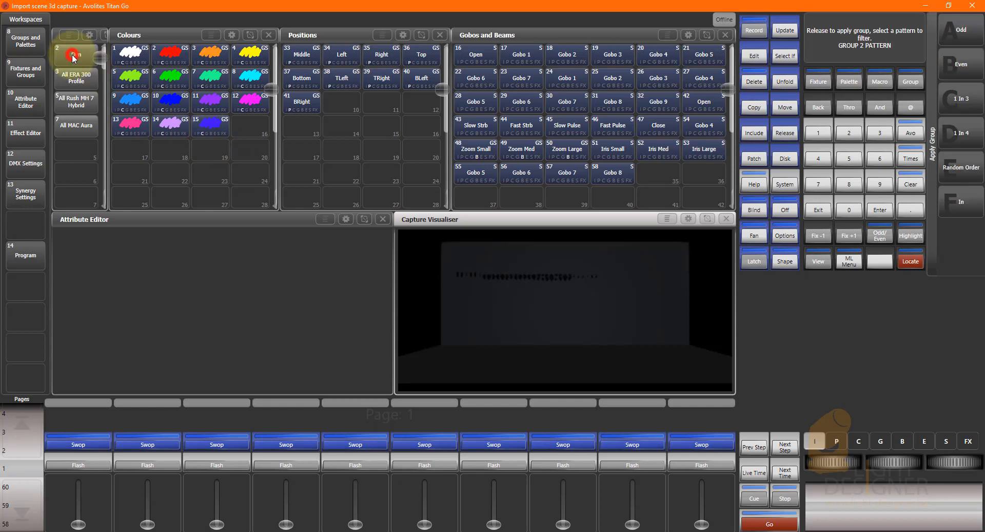
{"action": "left_click", "coordinate": [911, 183]}
{"action": "left_click", "coordinate": [72, 82]}
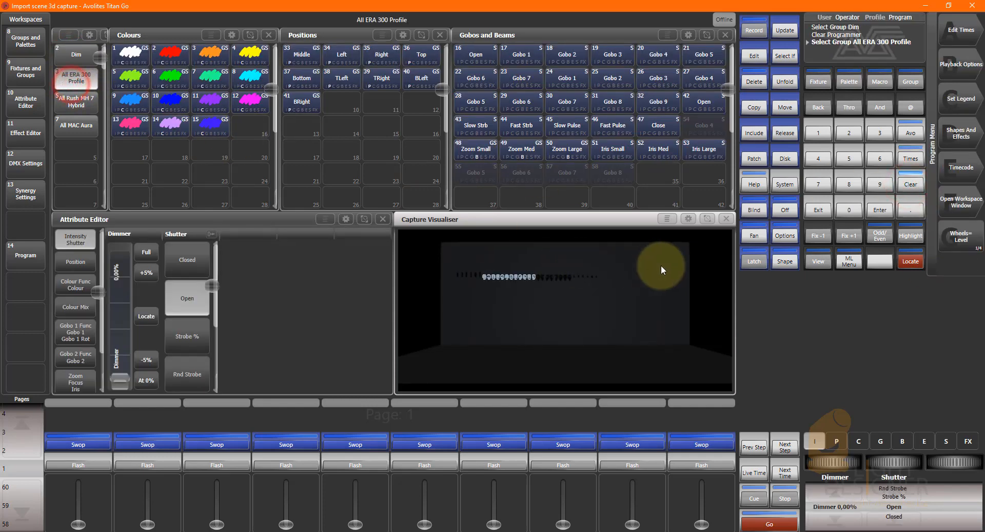
{"action": "left_click", "coordinate": [911, 184]}
{"action": "left_click", "coordinate": [97, 105]}
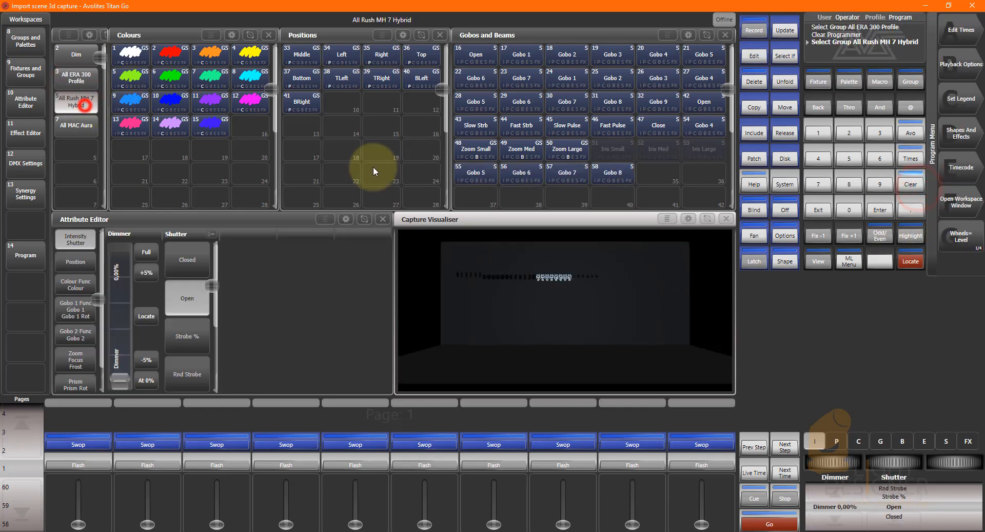
{"action": "left_click", "coordinate": [911, 186]}
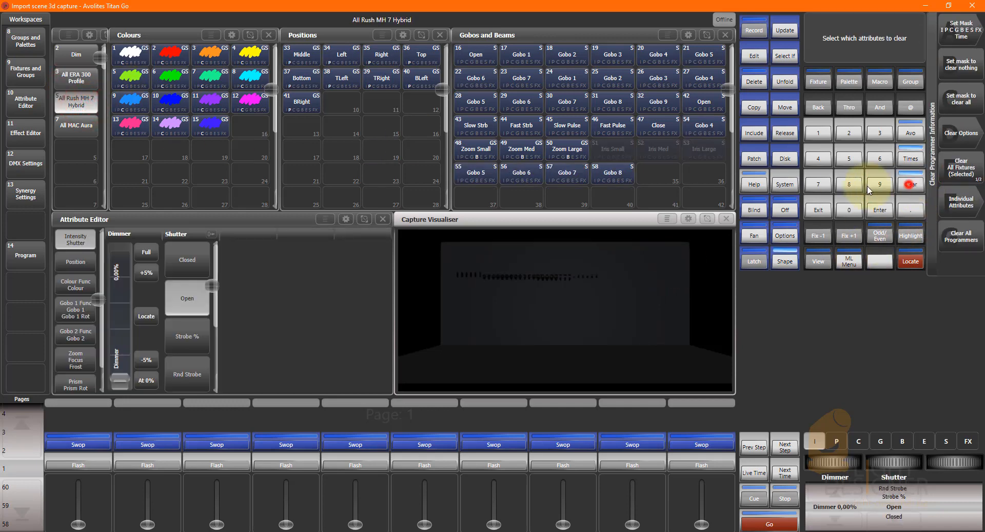
{"action": "left_click", "coordinate": [76, 124]}
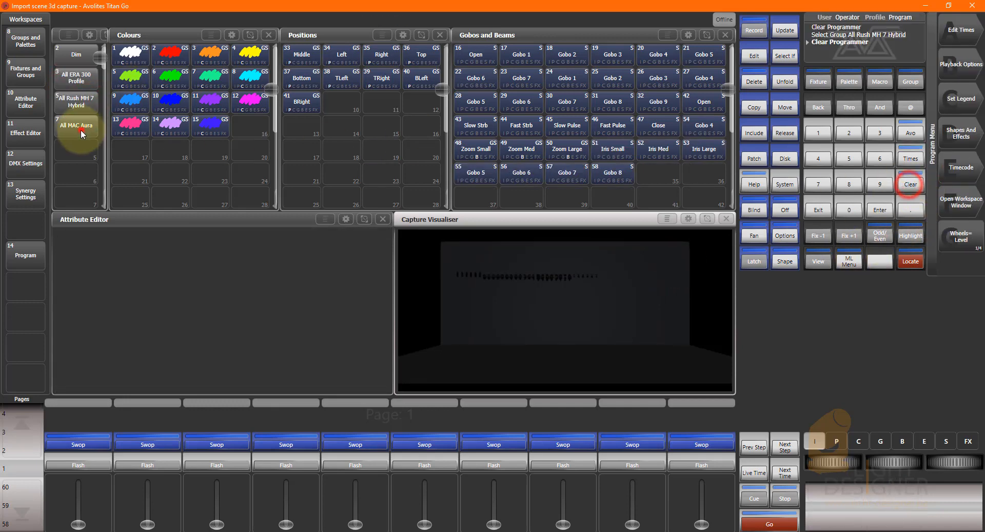
{"action": "left_click", "coordinate": [911, 184]}
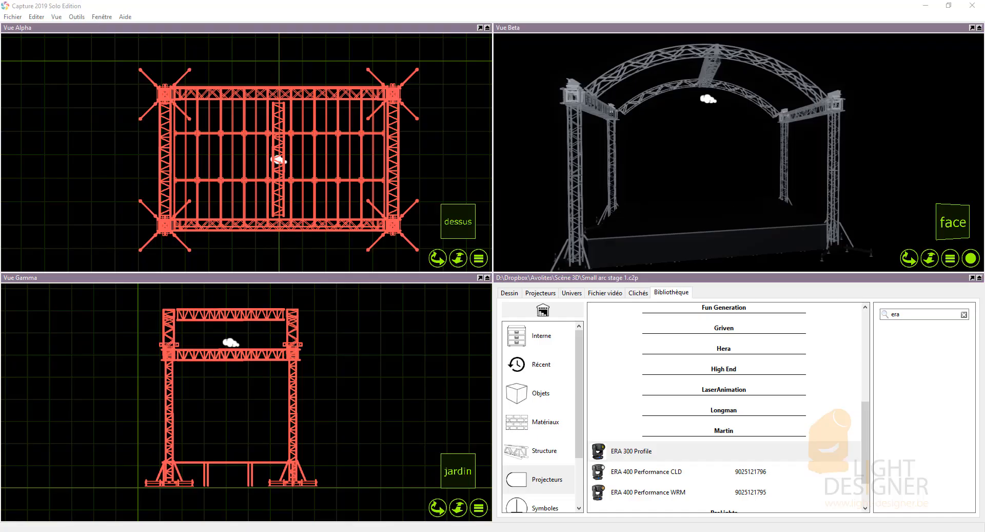
Return to Capture, review the Patch console fixture list and the universe settings, then move the Patch console window off this screen.
{"action": "left_click_drag", "start_coordinate": [984, 146], "coordinate": [275, 140]}
{"action": "left_click_drag", "start_coordinate": [358, 141], "coordinate": [206, 108]}
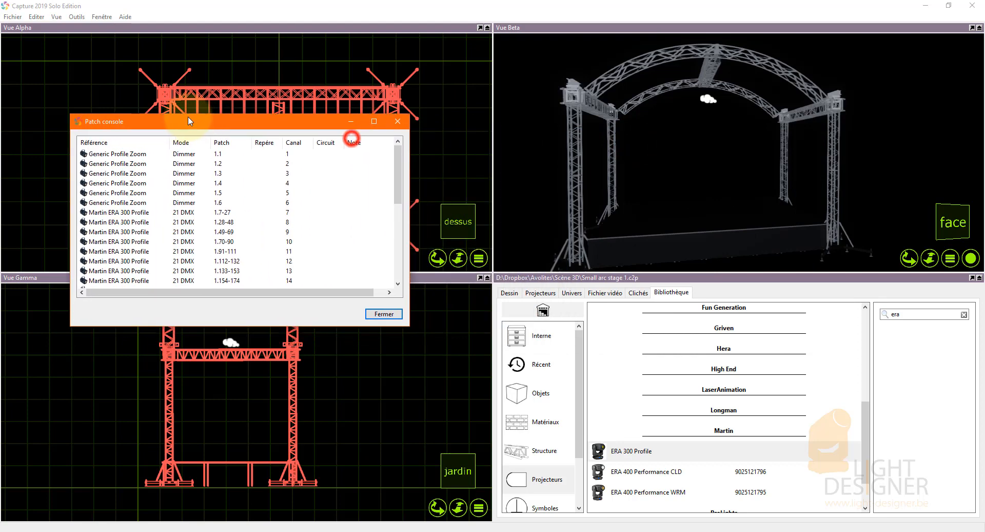
{"action": "left_click", "coordinate": [571, 293]}
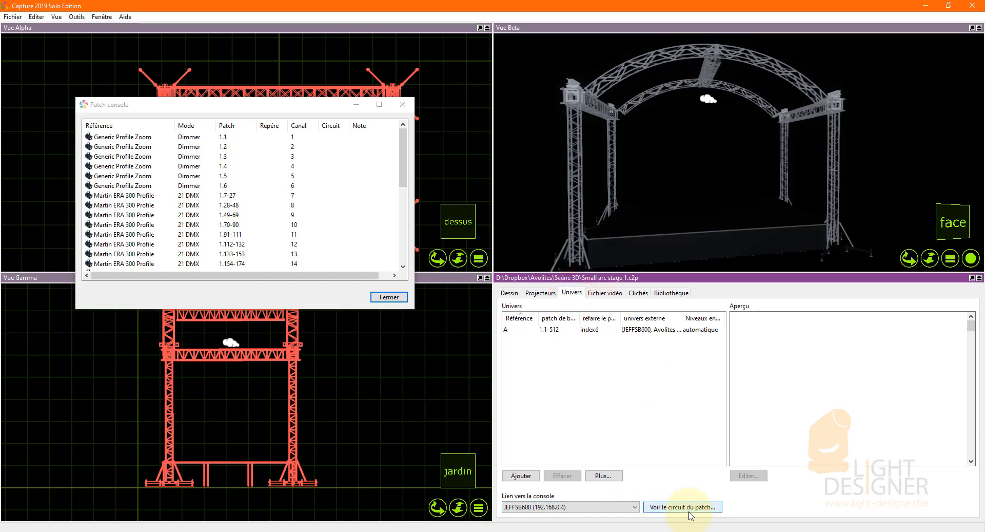
{"action": "left_click_drag", "start_coordinate": [311, 103], "coordinate": [301, 95]}
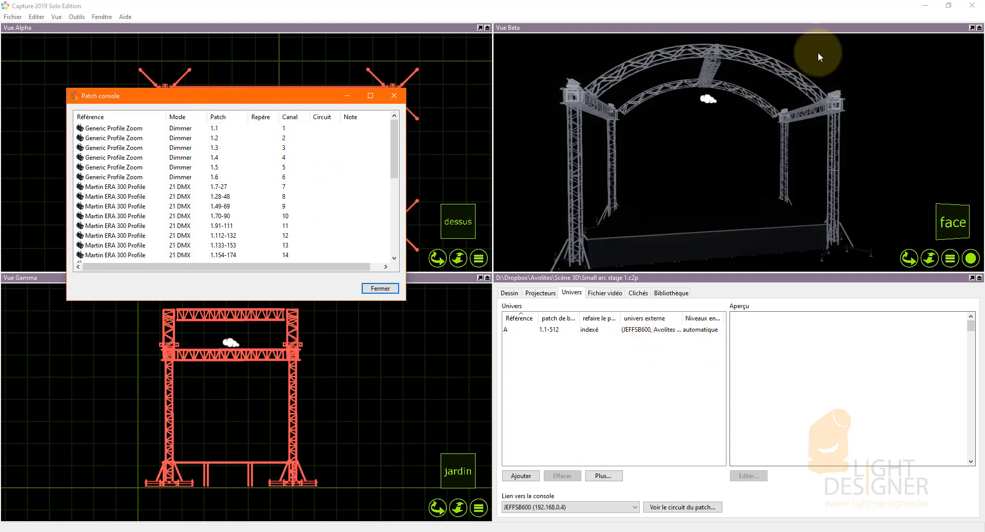
{"action": "left_click_drag", "start_coordinate": [287, 103], "coordinate": [984, 119]}
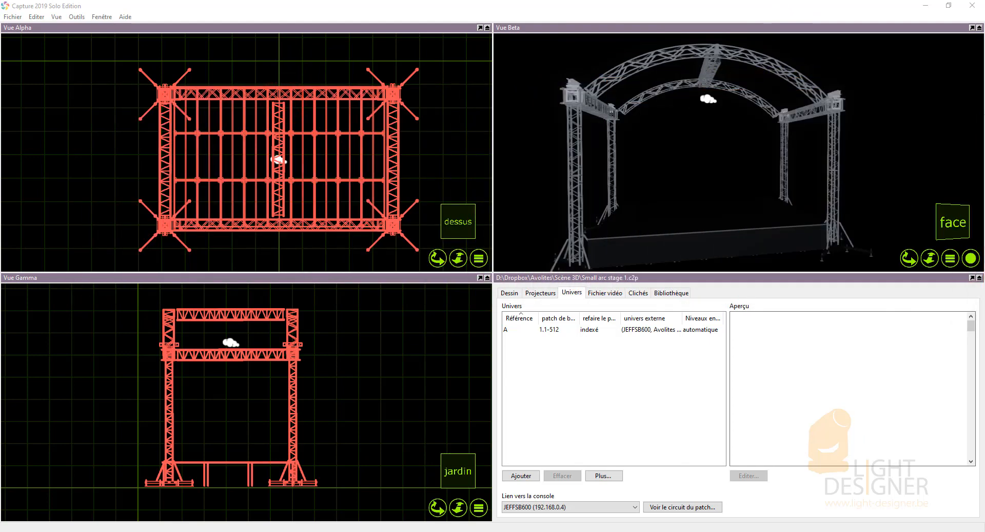
Set the Gamma view's camera to the front view (De face) and frame the arched truss.
{"action": "left_click", "coordinate": [480, 27]}
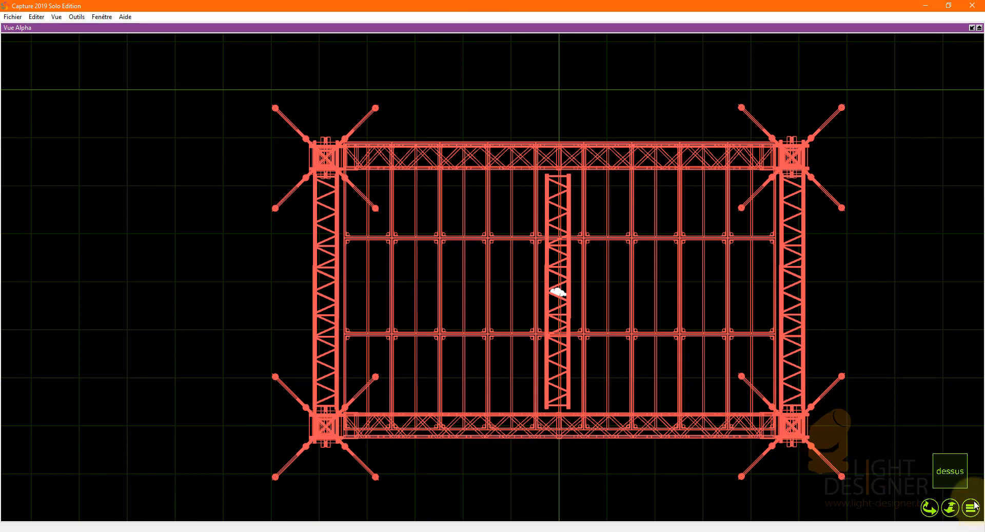
{"action": "left_click", "coordinate": [972, 27]}
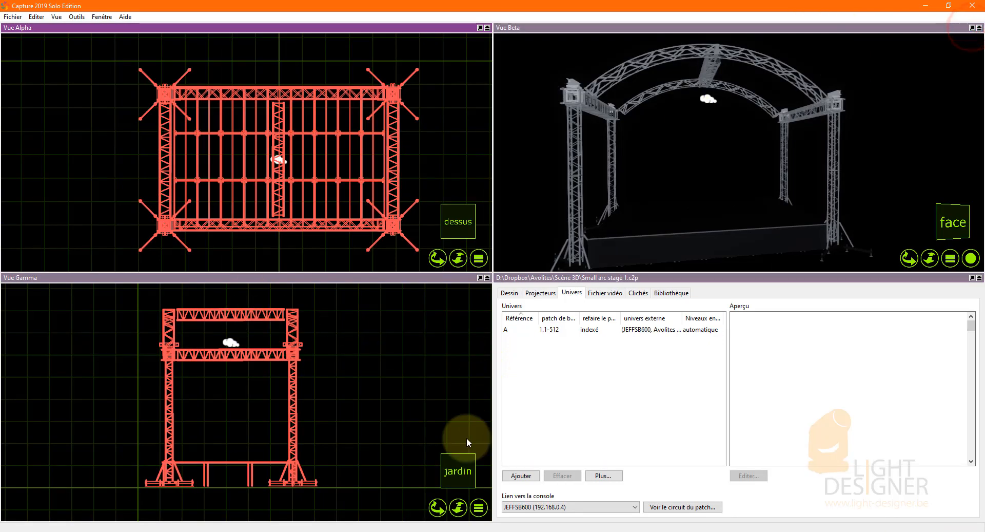
{"action": "left_click", "coordinate": [479, 507]}
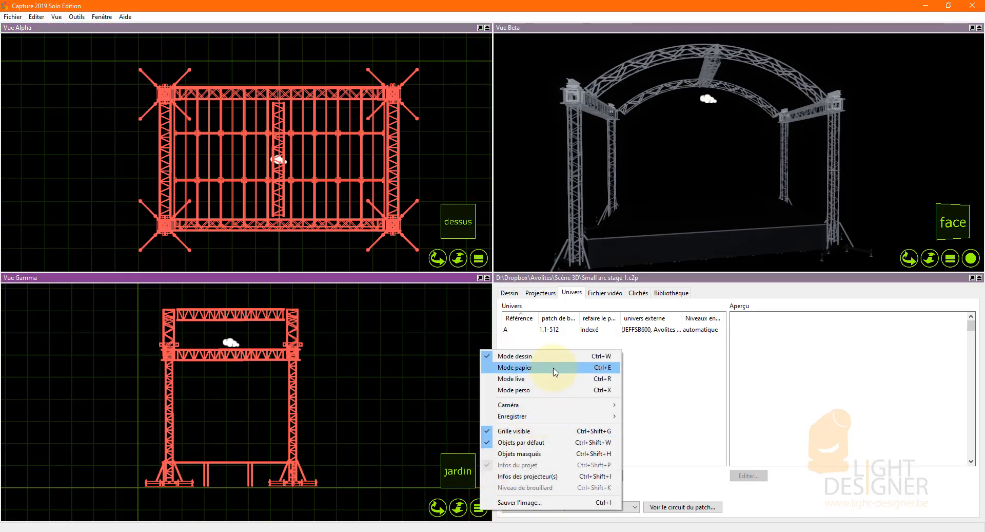
{"action": "mouse_move", "coordinate": [550, 406]}
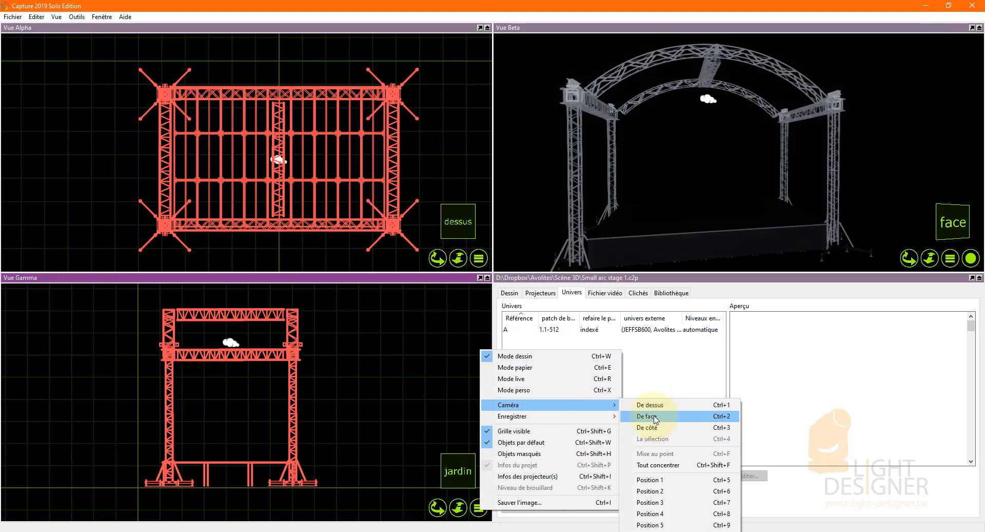
{"action": "left_click", "coordinate": [654, 418]}
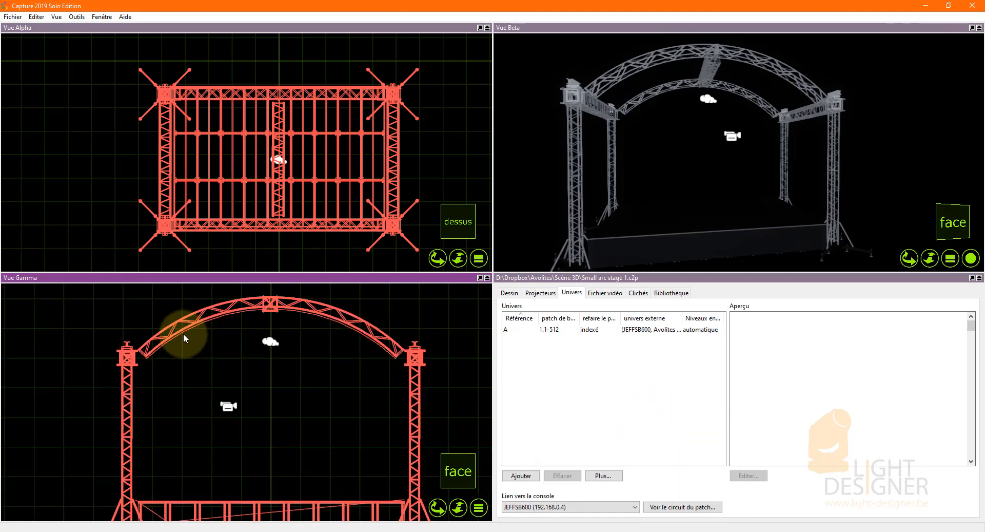
{"action": "scroll", "coordinate": [183, 334], "scroll_direction": "up", "scroll_amount": 2}
{"action": "scroll", "coordinate": [272, 309], "scroll_direction": "down", "scroll_amount": 2}
{"action": "scroll", "coordinate": [196, 319], "scroll_direction": "up", "scroll_amount": 3}
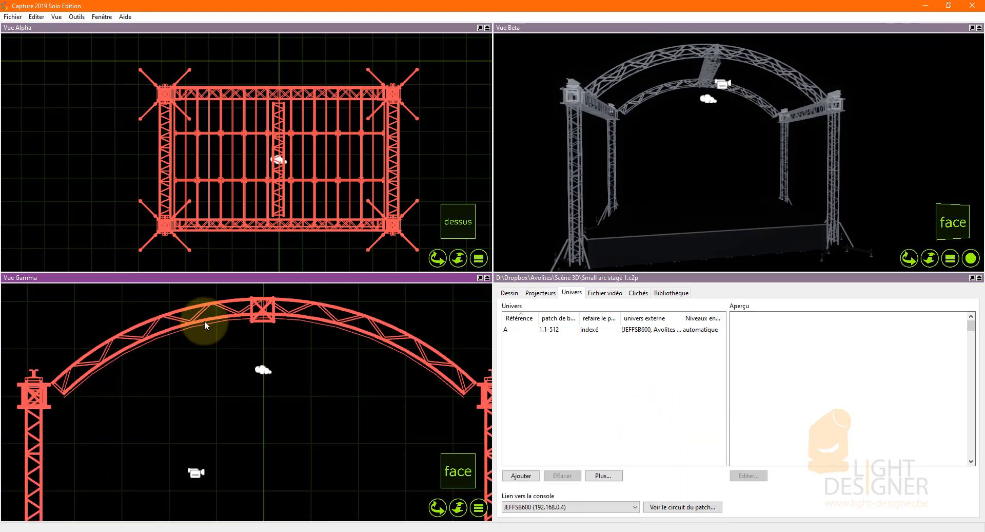
Bring back the Patch console and place the six Generic Profile Zoom fixtures, patched 1.1 to 1.6, in the Alpha view.
{"action": "left_click_drag", "start_coordinate": [984, 129], "coordinate": [647, 95]}
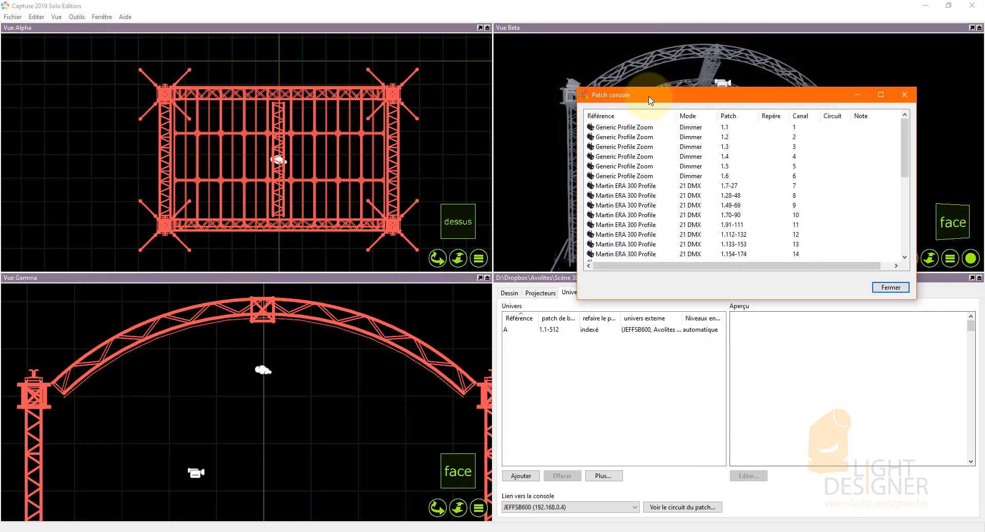
{"action": "left_click", "coordinate": [623, 128]}
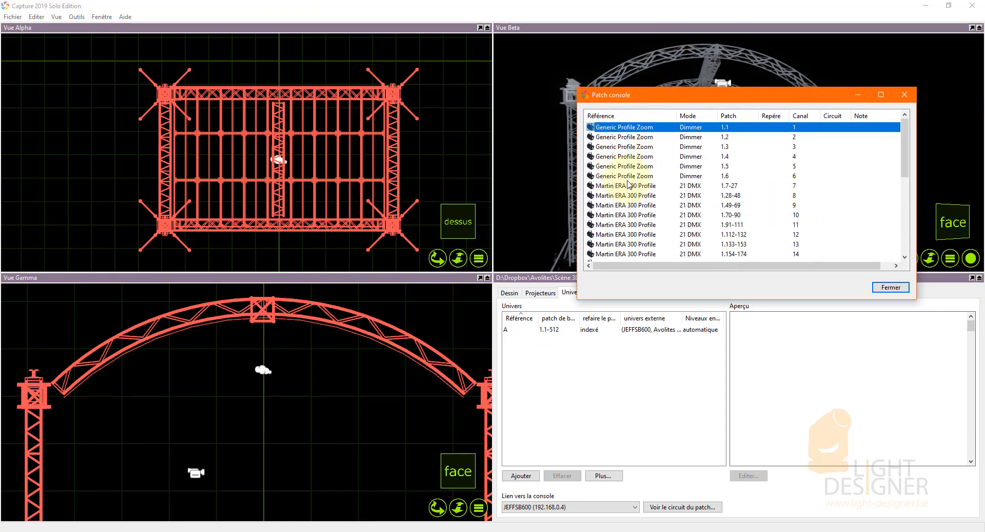
{"action": "left_click", "coordinate": [645, 176], "text": "shift"}
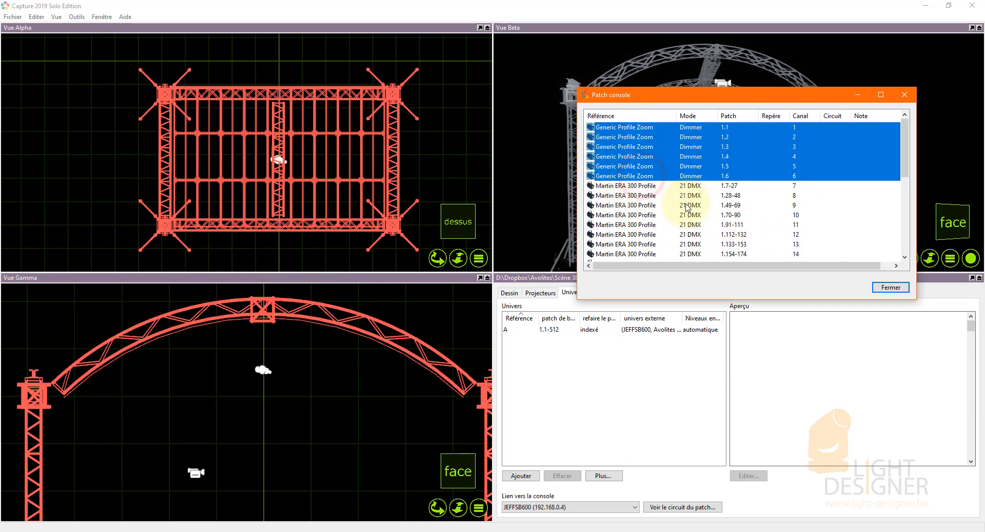
{"action": "scroll", "coordinate": [269, 170], "scroll_direction": "down", "scroll_amount": 4}
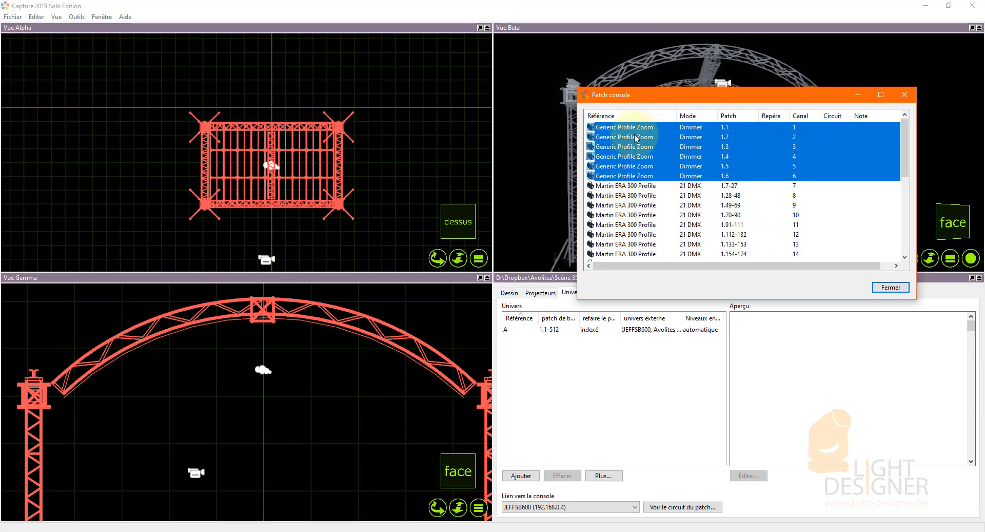
{"action": "left_click_drag", "start_coordinate": [628, 127], "coordinate": [271, 77]}
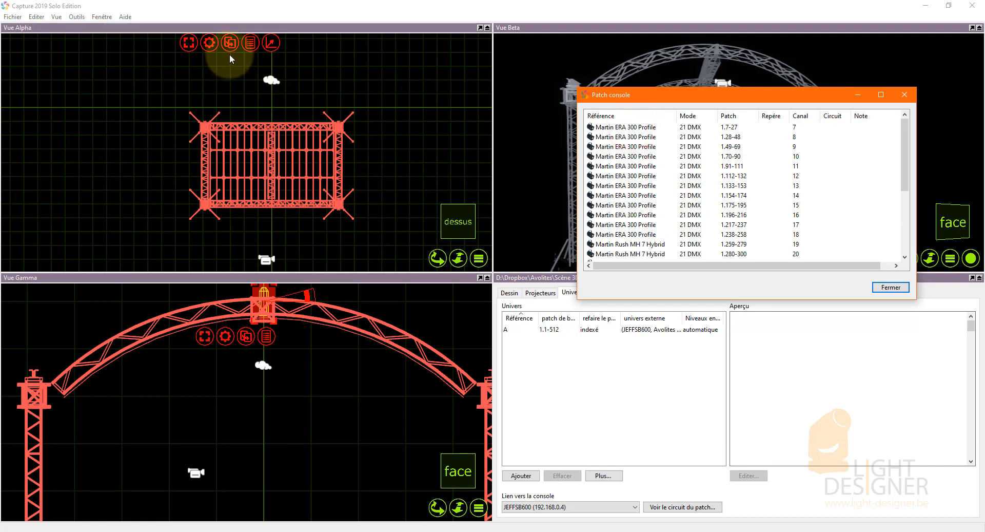
Move the row of six profile zooms beside the stage's front left corner and rotate it parallel to the stage front.
{"action": "scroll", "coordinate": [322, 158], "scroll_direction": "down", "scroll_amount": 2}
{"action": "scroll", "coordinate": [306, 147], "scroll_direction": "down", "scroll_amount": 4}
{"action": "scroll", "coordinate": [298, 85], "scroll_direction": "up", "scroll_amount": 3}
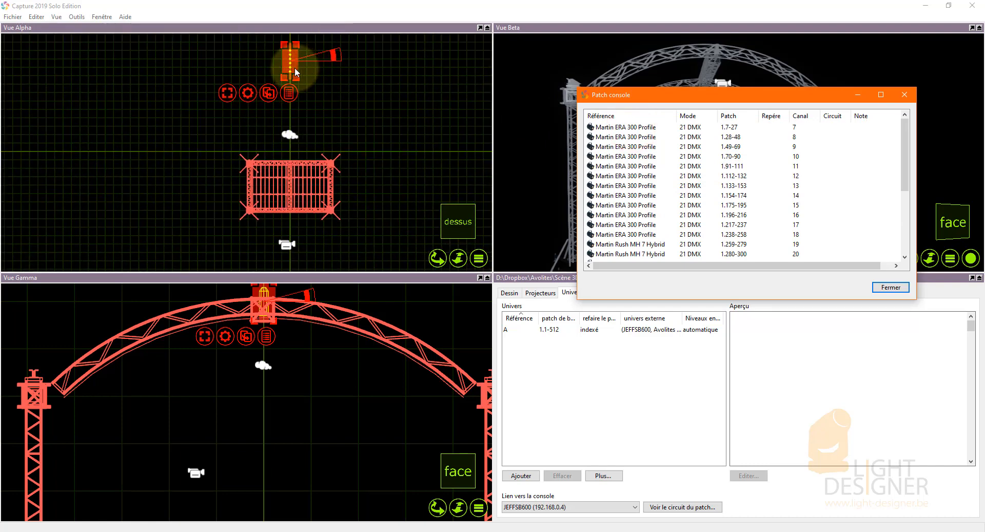
{"action": "left_click_drag", "start_coordinate": [295, 66], "coordinate": [224, 215]}
{"action": "scroll", "coordinate": [223, 215], "scroll_direction": "up", "scroll_amount": 5}
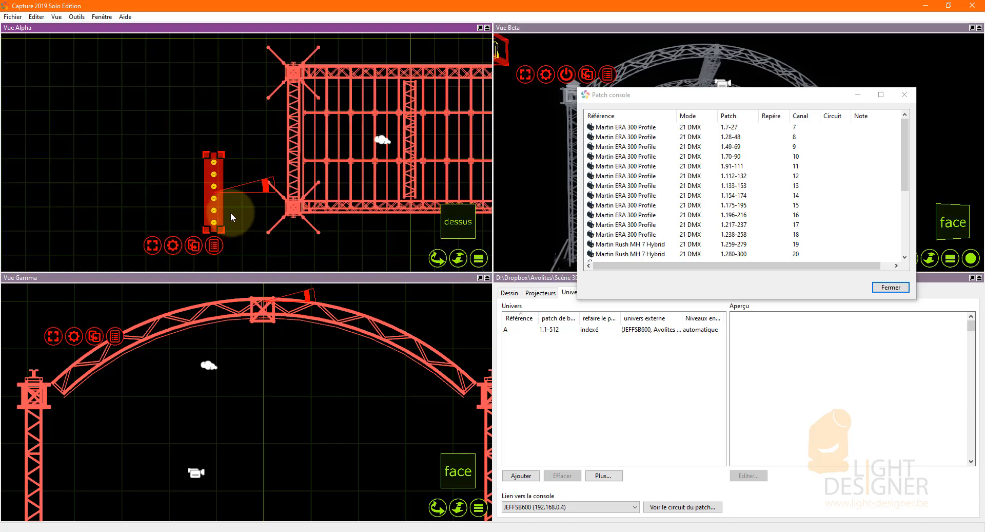
{"action": "left_click_drag", "start_coordinate": [268, 186], "coordinate": [221, 229]}
{"action": "scroll", "coordinate": [155, 155], "scroll_direction": "down", "scroll_amount": 5}
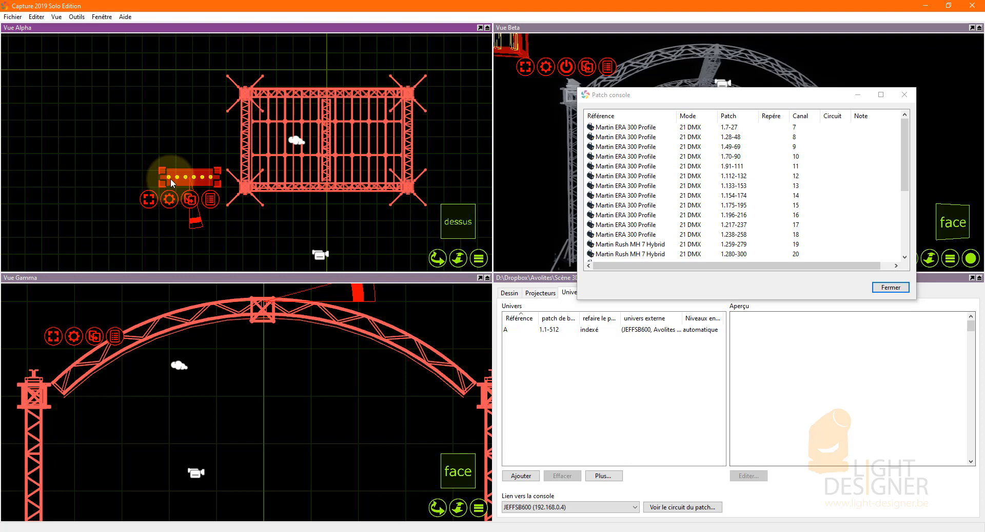
In the front view, move the row of six profile zooms inside the structure, beneath the left part of the arch.
{"action": "left_click", "coordinate": [228, 397]}
{"action": "scroll", "coordinate": [306, 363], "scroll_direction": "down", "scroll_amount": 7}
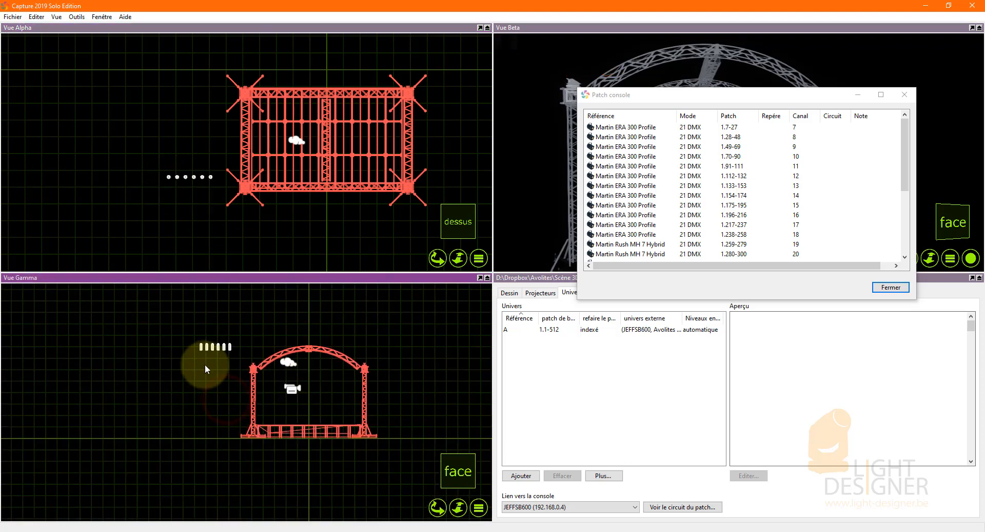
{"action": "scroll", "coordinate": [231, 360], "scroll_direction": "up", "scroll_amount": 5}
{"action": "left_click_drag", "start_coordinate": [243, 353], "coordinate": [330, 401]}
{"action": "scroll", "coordinate": [79, 356], "scroll_direction": "down", "scroll_amount": 6}
{"action": "scroll", "coordinate": [226, 382], "scroll_direction": "up", "scroll_amount": 6}
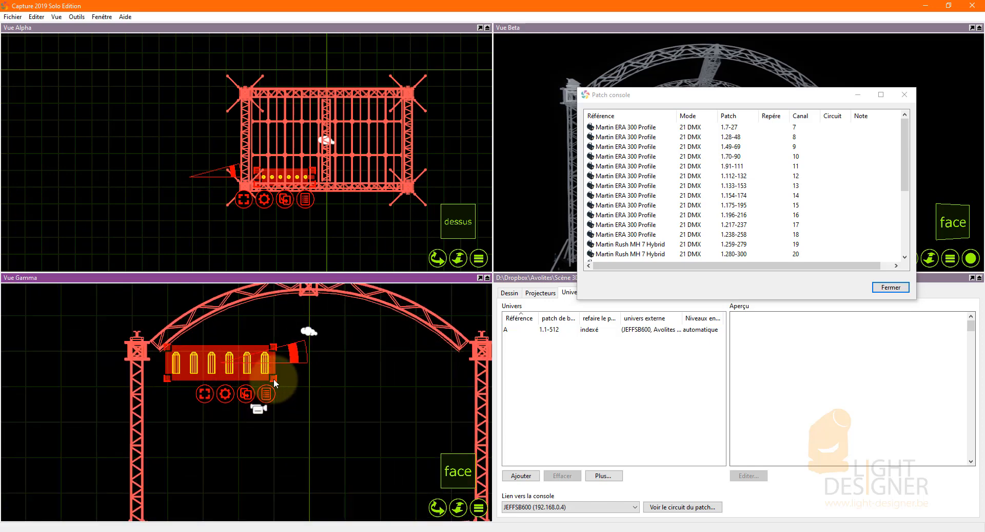
Move only the sixth profile zoom along the row to beneath the far right end of the arch.
{"action": "left_click", "coordinate": [306, 375]}
{"action": "left_click", "coordinate": [264, 369]}
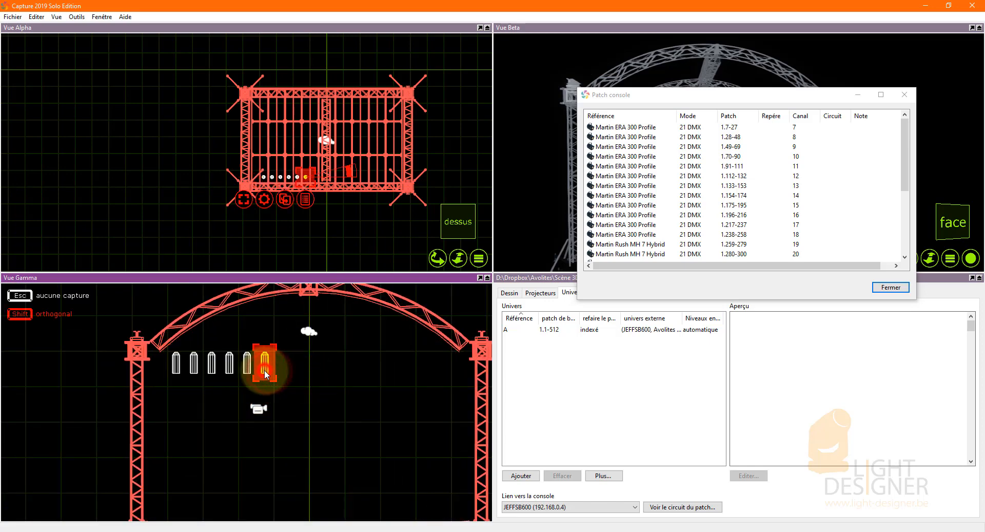
{"action": "left_click_drag", "start_coordinate": [264, 369], "coordinate": [447, 375]}
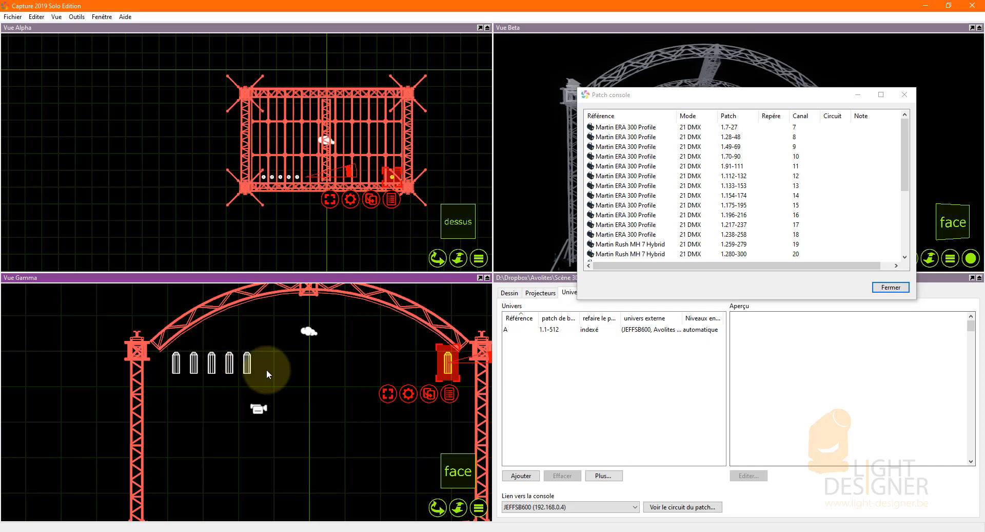
Space all six profile zooms evenly across the width of the arch with the Espacer command.
{"action": "left_click", "coordinate": [165, 361]}
{"action": "left_click", "coordinate": [448, 363], "text": "shift"}
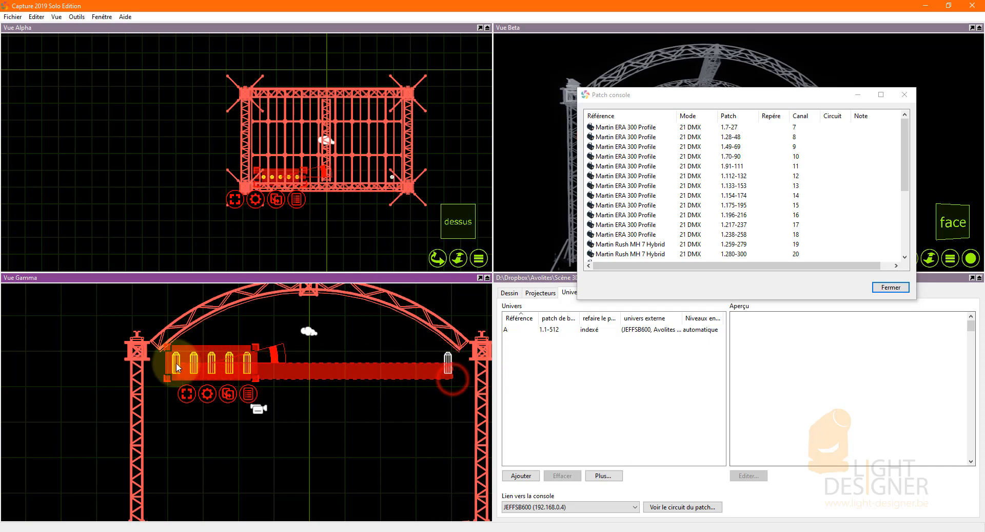
{"action": "left_click", "coordinate": [408, 394]}
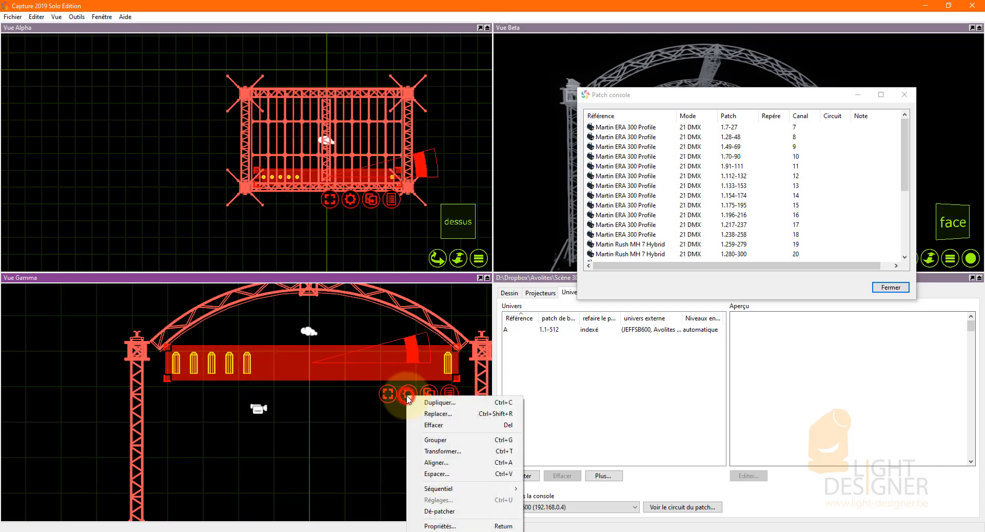
{"action": "left_click", "coordinate": [454, 469]}
{"action": "left_click", "coordinate": [480, 470]}
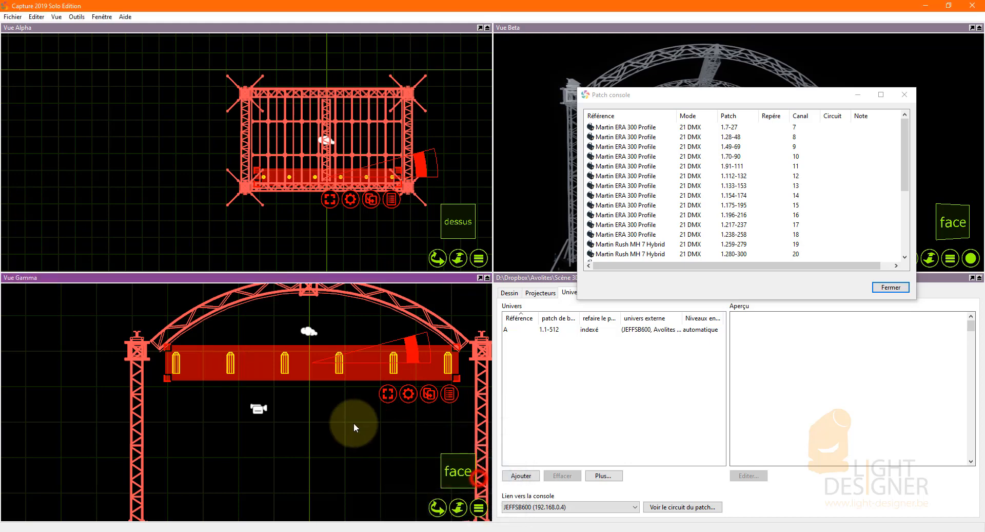
{"action": "left_click", "coordinate": [170, 226]}
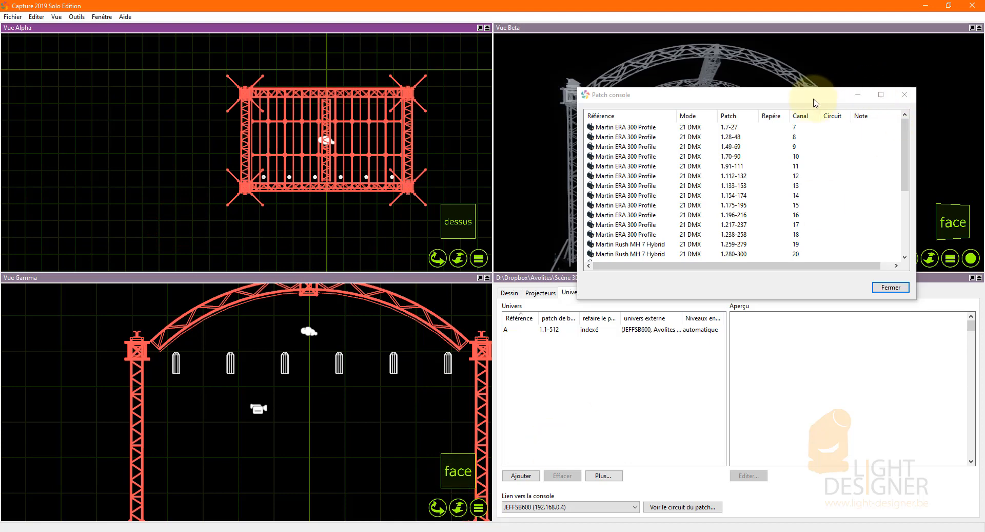
Reselect the six profile zooms and switch the Gamma view's camera to the side view.
{"action": "left_click_drag", "start_coordinate": [453, 378], "coordinate": [183, 365]}
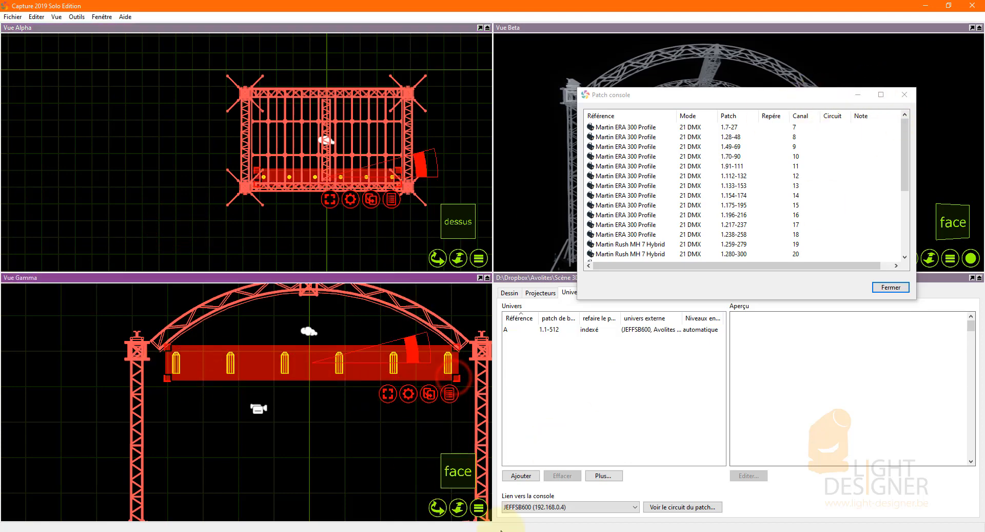
{"action": "left_click", "coordinate": [478, 508]}
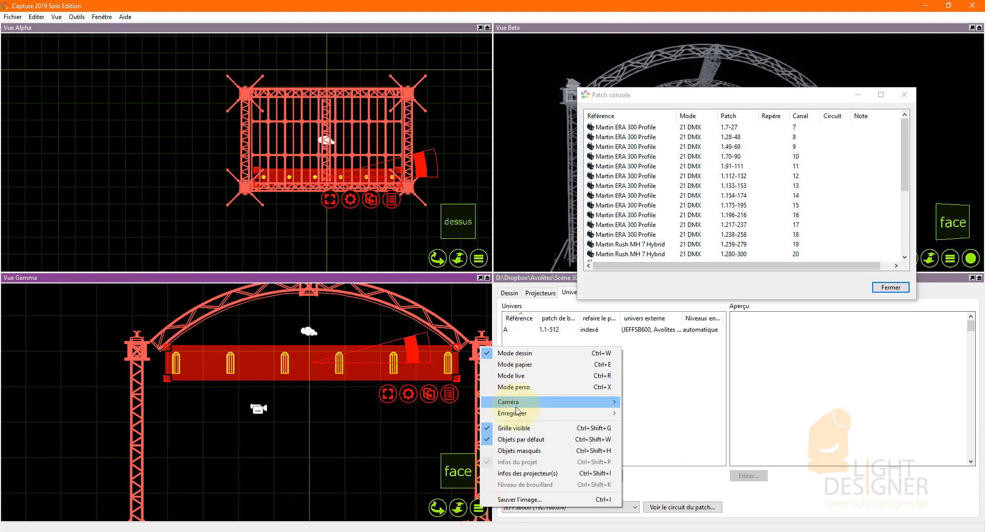
{"action": "mouse_move", "coordinate": [510, 403]}
{"action": "left_click", "coordinate": [656, 426]}
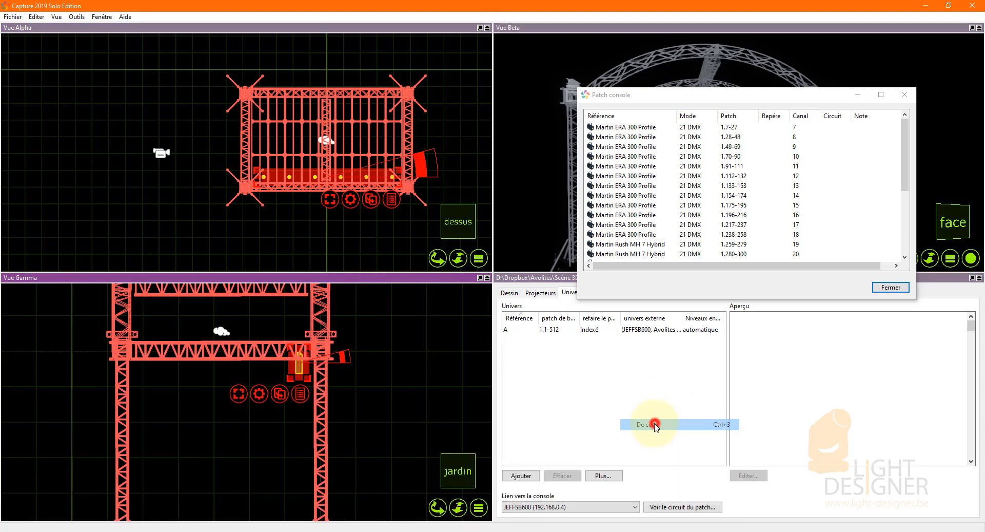
In the side view, move the six profile zooms onto the outer face of the front truss and tilt them.
{"action": "scroll", "coordinate": [302, 369], "scroll_direction": "up", "scroll_amount": 3}
{"action": "left_click_drag", "start_coordinate": [302, 368], "coordinate": [418, 339]}
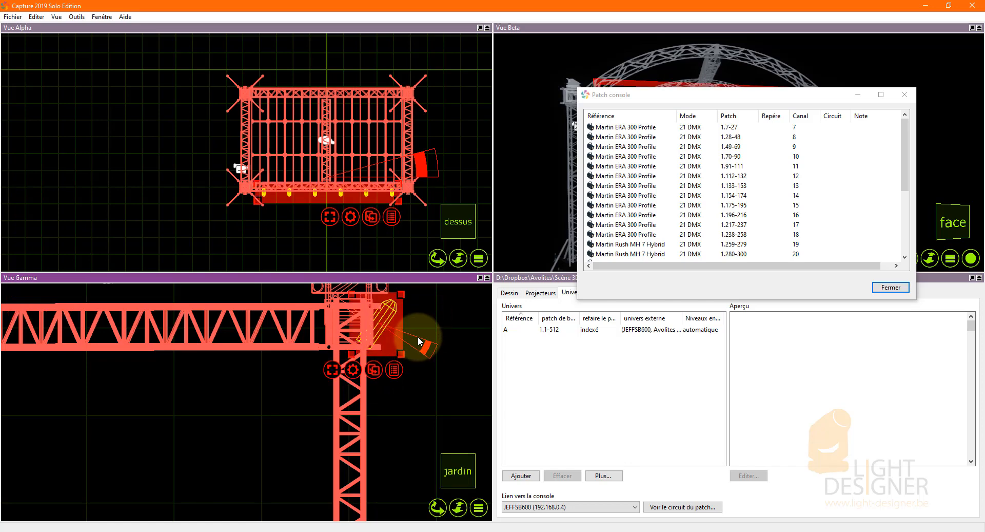
{"action": "scroll", "coordinate": [417, 338], "scroll_direction": "down", "scroll_amount": 5}
{"action": "scroll", "coordinate": [414, 340], "scroll_direction": "down", "scroll_amount": 3}
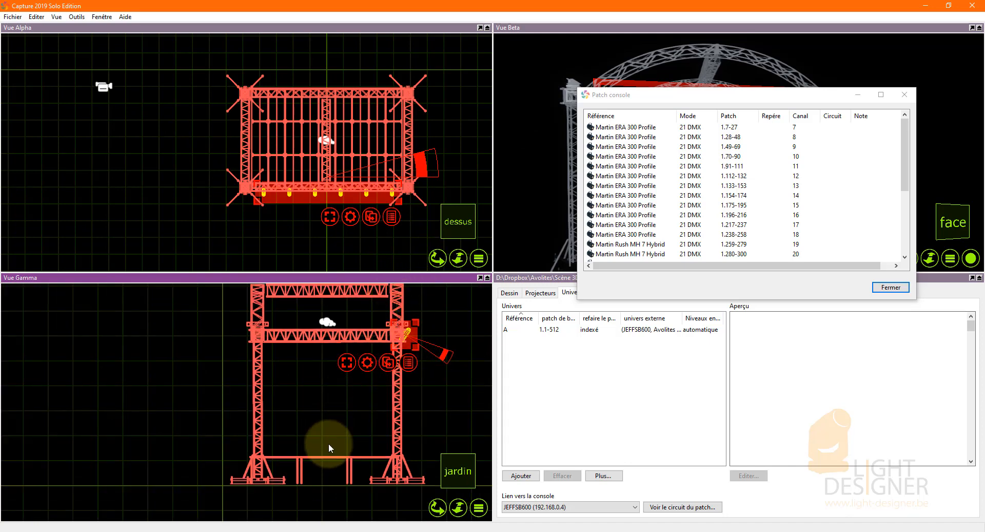
{"action": "left_click", "coordinate": [183, 197]}
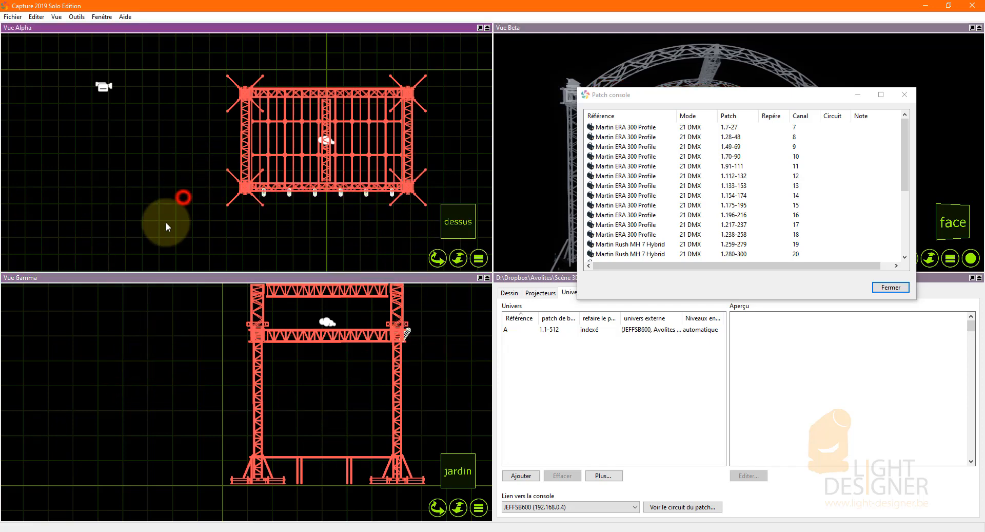
Move the Patch console window clear of the project panel and rename the default layer as Light.
{"action": "left_click_drag", "start_coordinate": [705, 103], "coordinate": [651, 68]}
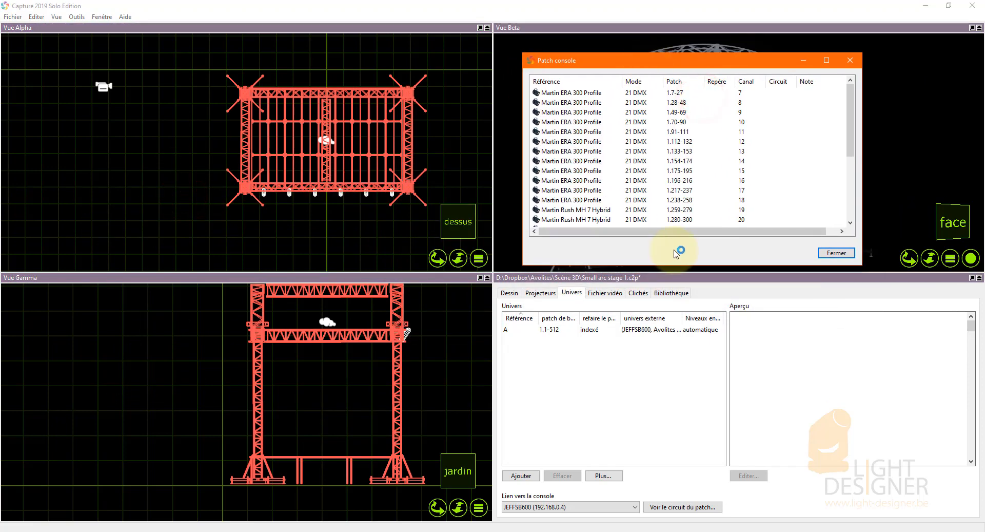
{"action": "left_click", "coordinate": [666, 297]}
{"action": "left_click", "coordinate": [510, 292]}
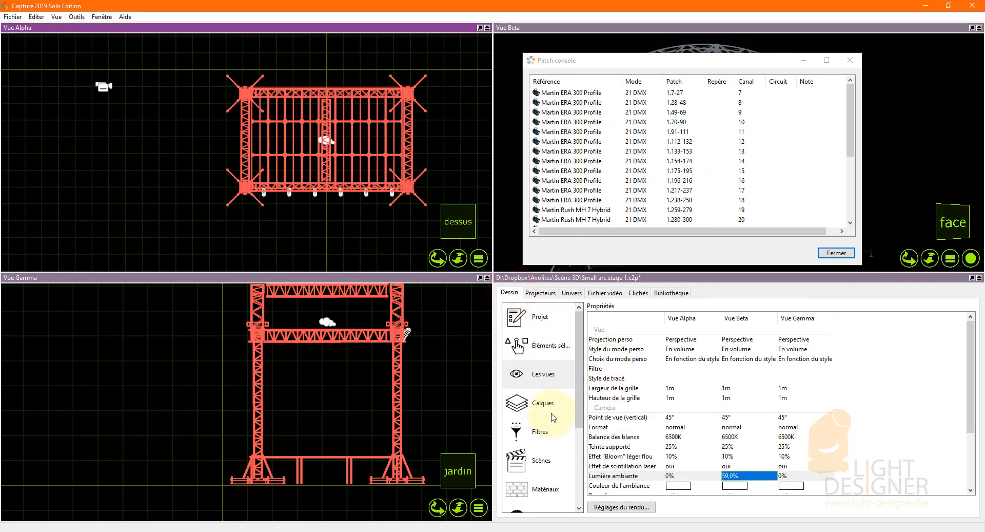
{"action": "left_click", "coordinate": [533, 402]}
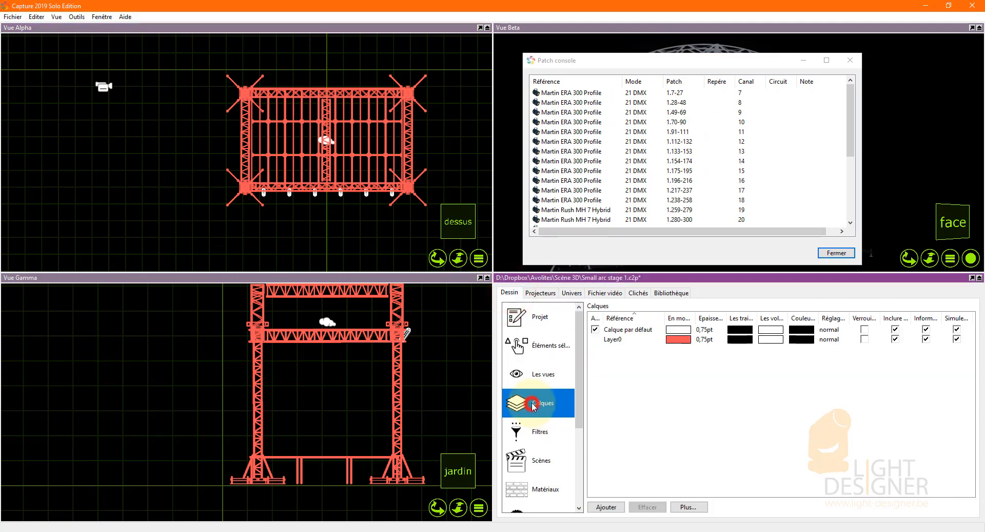
{"action": "double_click", "coordinate": [625, 329]}
{"action": "type", "text": "Li"}
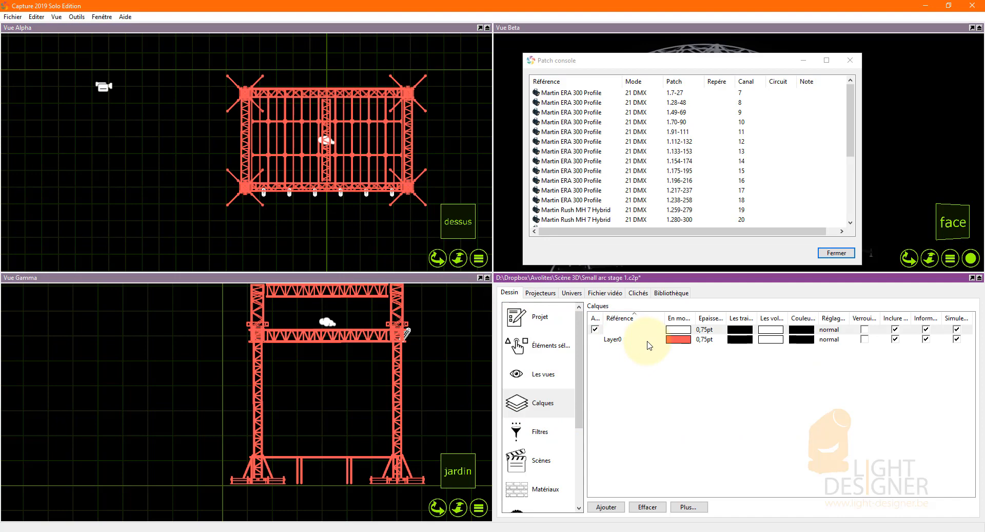
{"action": "type", "text": "ght"}
{"action": "key", "text": "Return"}
Add a new layer named Truss and set its drawing-mode colour to light grey.
{"action": "left_click", "coordinate": [606, 507]}
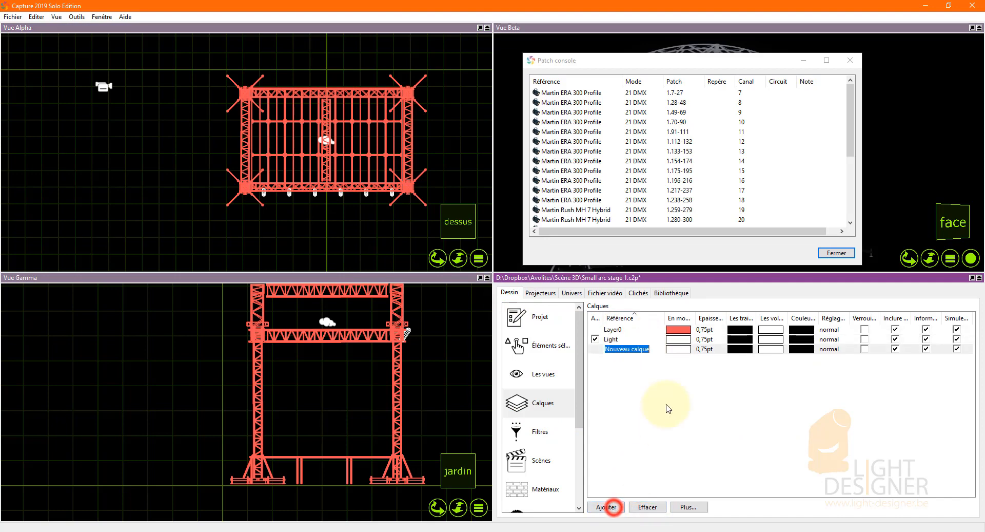
{"action": "type", "text": "Truss"}
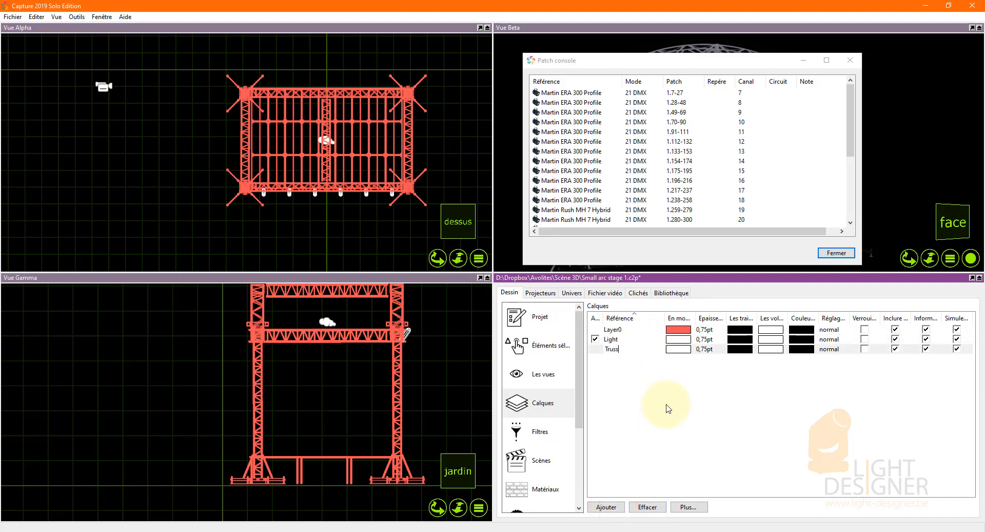
{"action": "left_click", "coordinate": [667, 405]}
{"action": "left_click", "coordinate": [682, 349]}
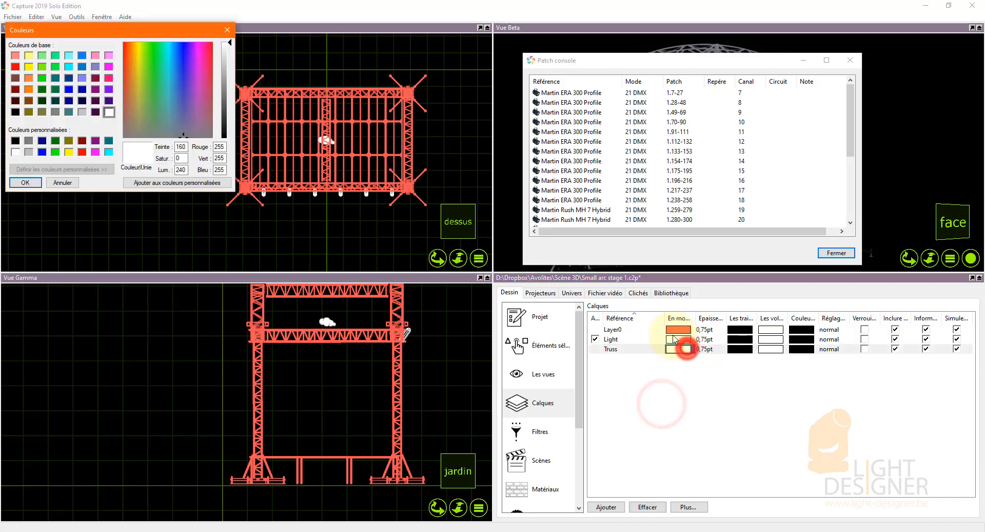
{"action": "left_click", "coordinate": [82, 140]}
{"action": "left_click", "coordinate": [25, 182]}
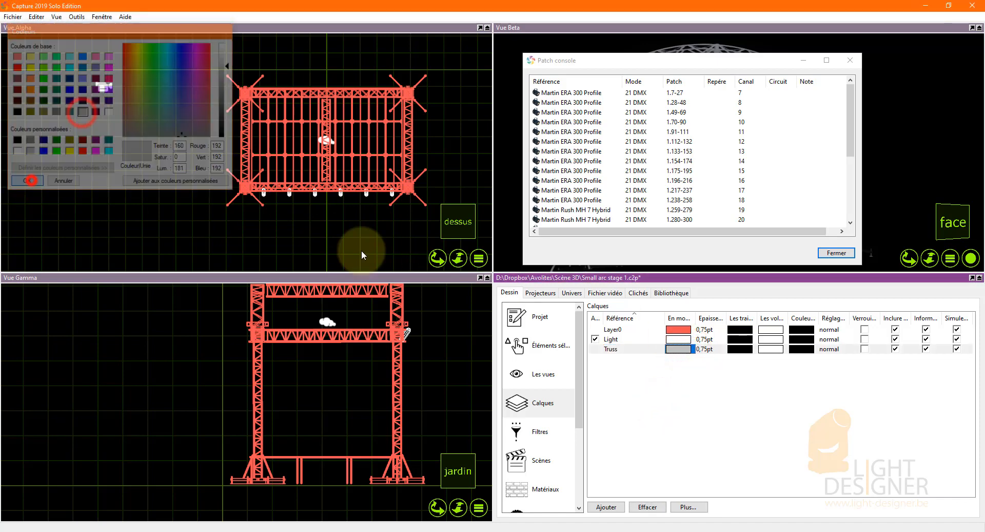
{"action": "left_click", "coordinate": [675, 341]}
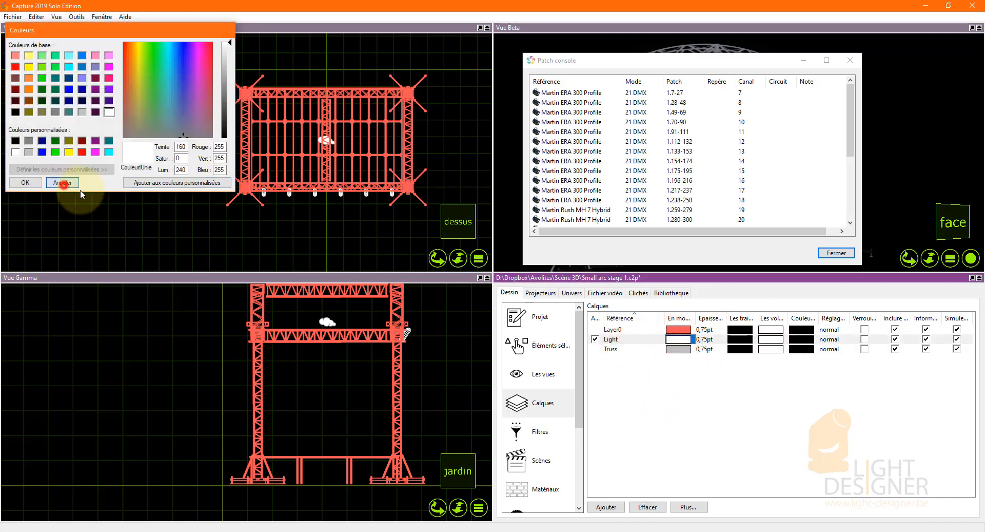
{"action": "left_click", "coordinate": [64, 184]}
{"action": "left_click", "coordinate": [747, 386]}
Make Truss the active layer and filter the library's structure items by h30v.
{"action": "left_click", "coordinate": [596, 349]}
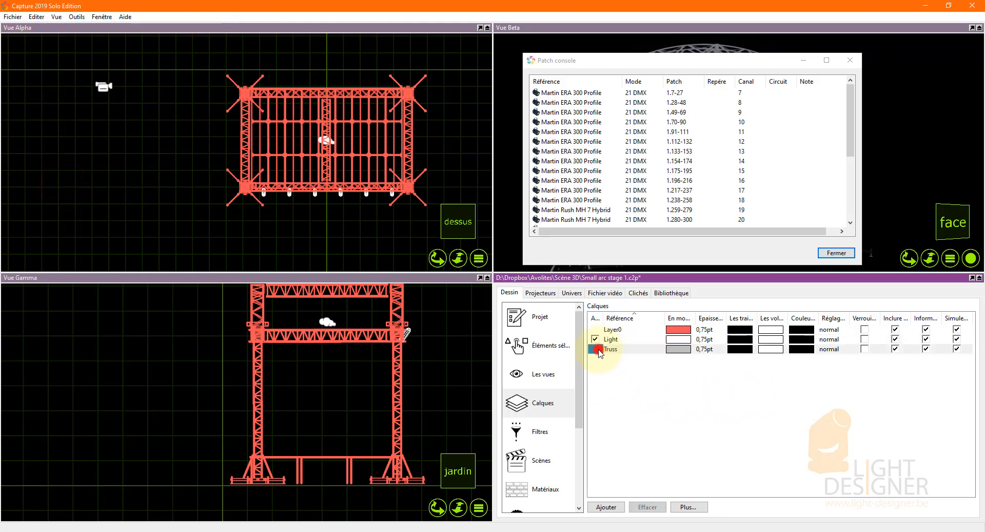
{"action": "left_click", "coordinate": [683, 297]}
{"action": "left_click", "coordinate": [537, 450]}
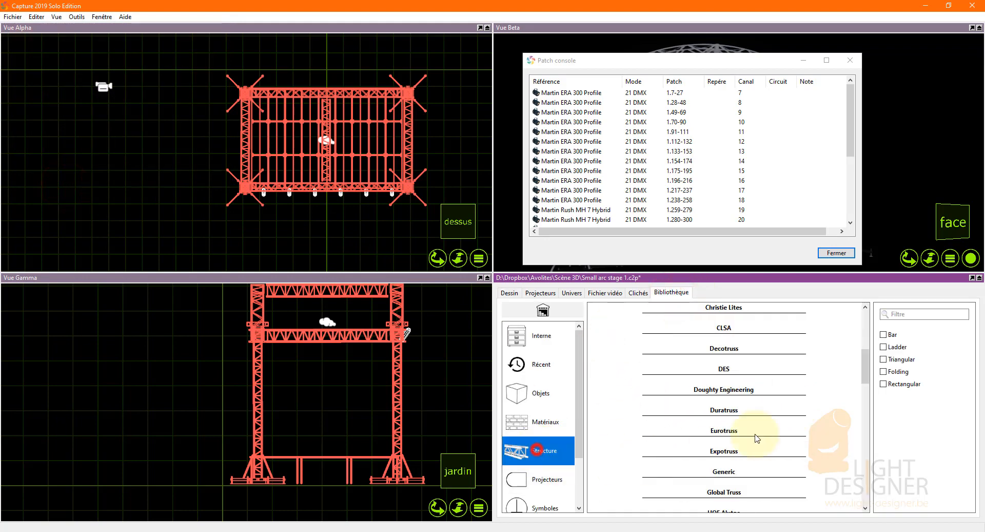
{"action": "left_click", "coordinate": [924, 314]}
{"action": "type", "text": "h"}
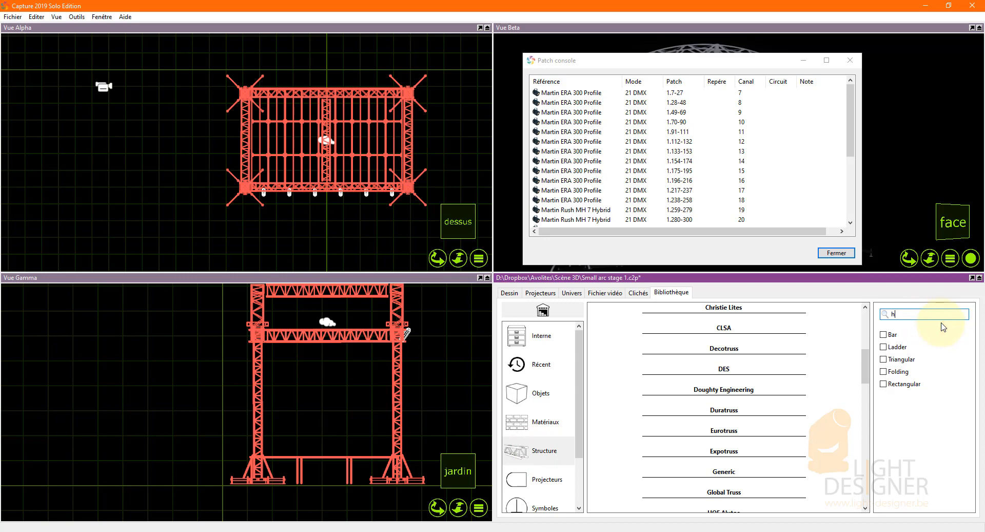
{"action": "type", "text": "30v"}
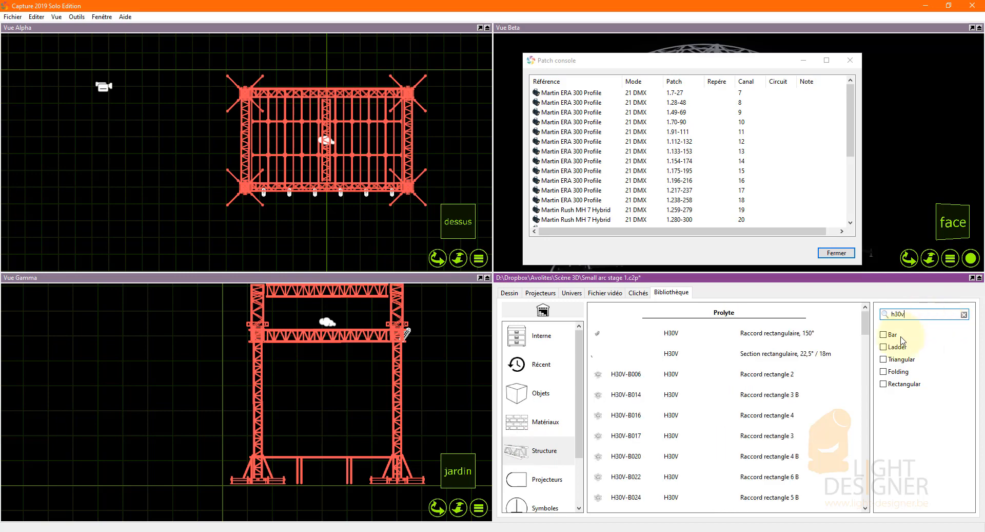
Place a Prolyte H30V-L200 2 m rectangular truss section in the Alpha view, in front of the stage's front left corner.
{"action": "left_click_drag", "start_coordinate": [867, 325], "coordinate": [862, 389]}
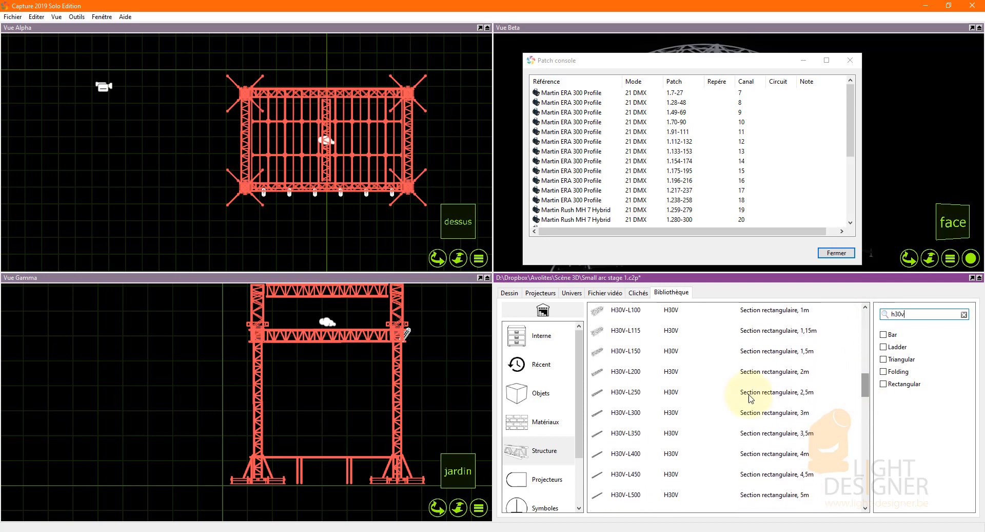
{"action": "left_click", "coordinate": [626, 374]}
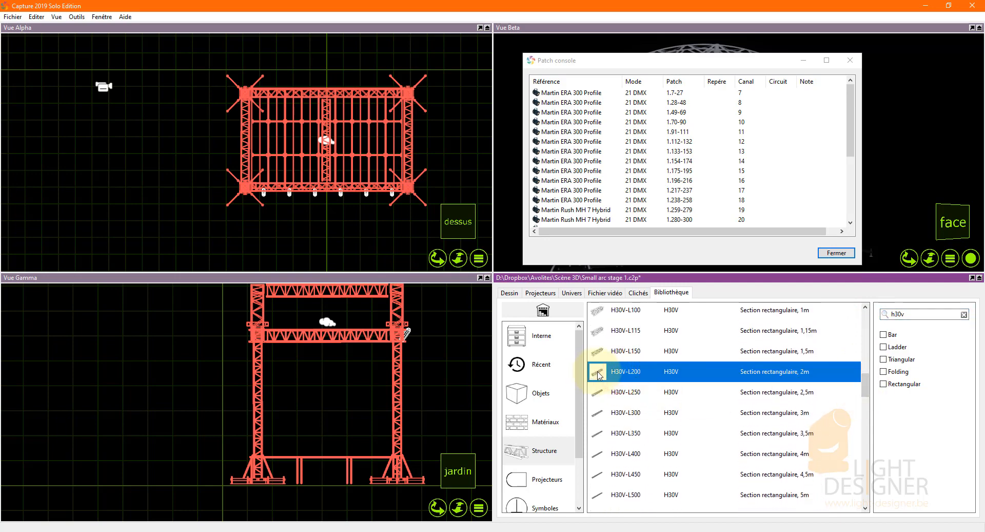
{"action": "left_click_drag", "start_coordinate": [599, 373], "coordinate": [206, 233]}
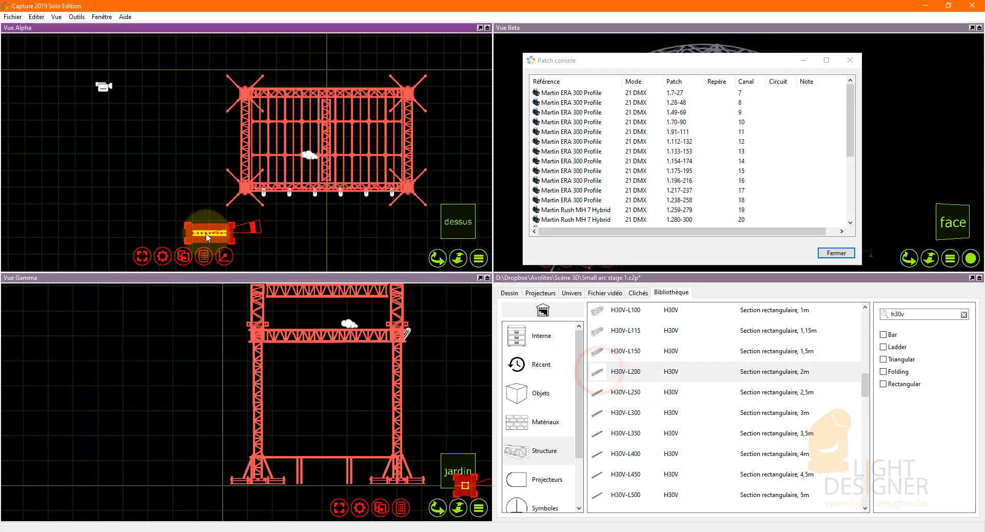
{"action": "scroll", "coordinate": [226, 249], "scroll_direction": "up", "scroll_amount": 2}
Try to duplicate the 2 m truss section with an X offset of 2 m and 4 copies.
{"action": "left_click", "coordinate": [184, 249]}
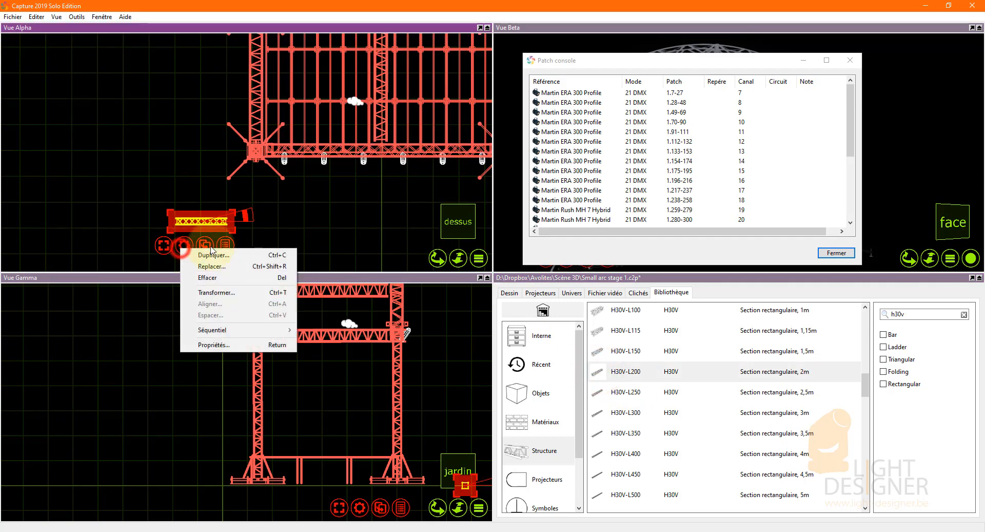
{"action": "left_click", "coordinate": [225, 255]}
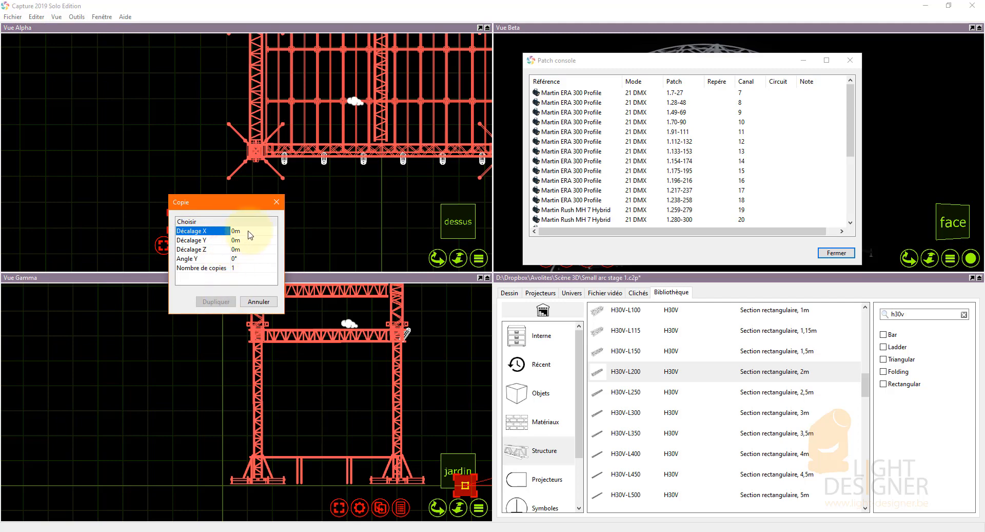
{"action": "left_click", "coordinate": [251, 233]}
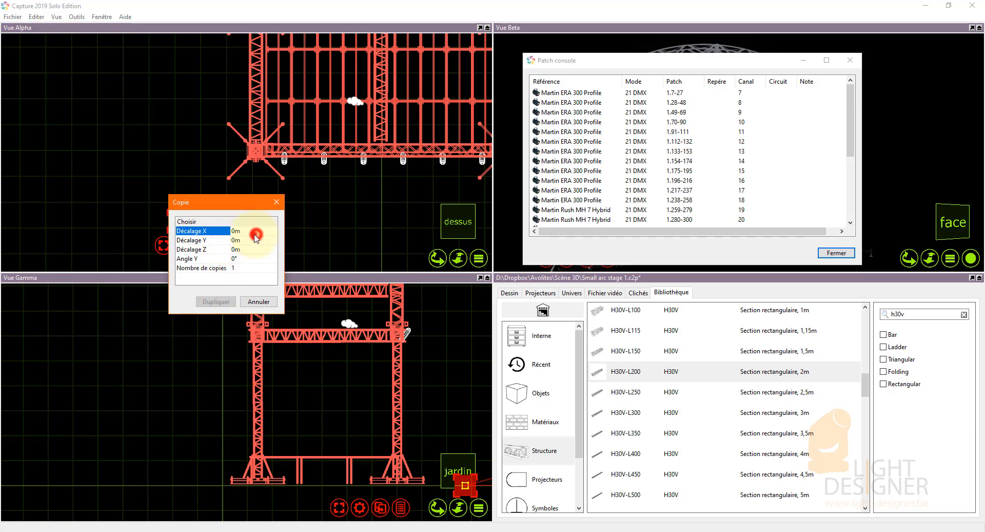
{"action": "type", "text": "2"}
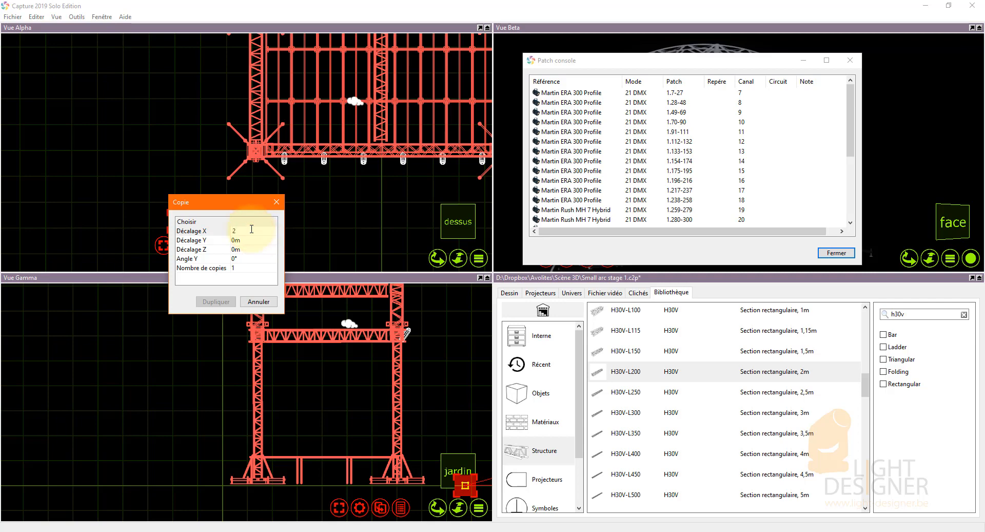
{"action": "left_click", "coordinate": [246, 266]}
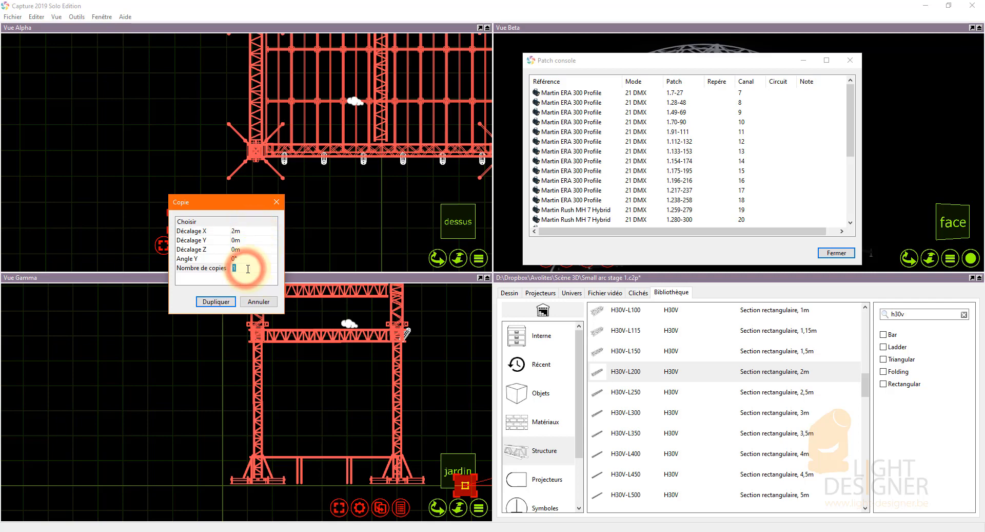
{"action": "type", "text": "4"}
{"action": "left_click", "coordinate": [216, 302]}
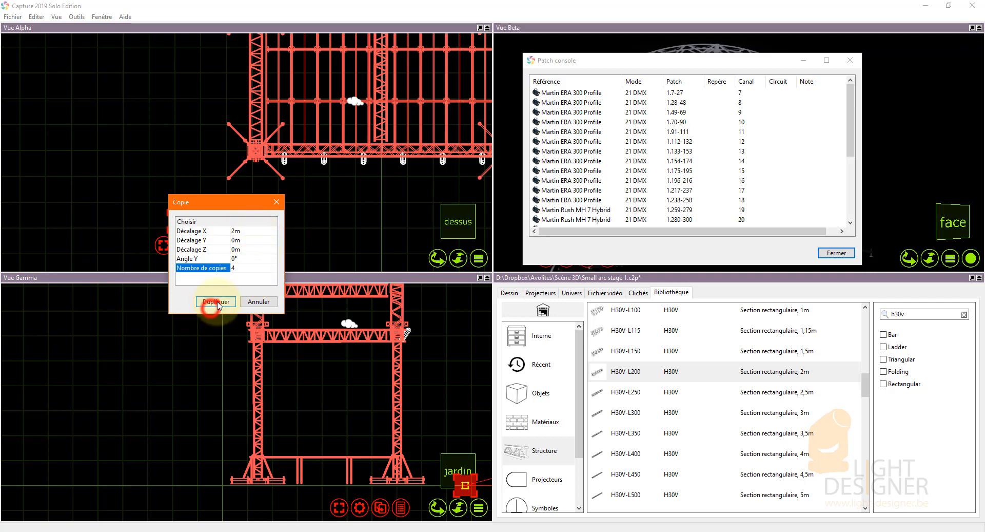
{"action": "left_click", "coordinate": [259, 302]}
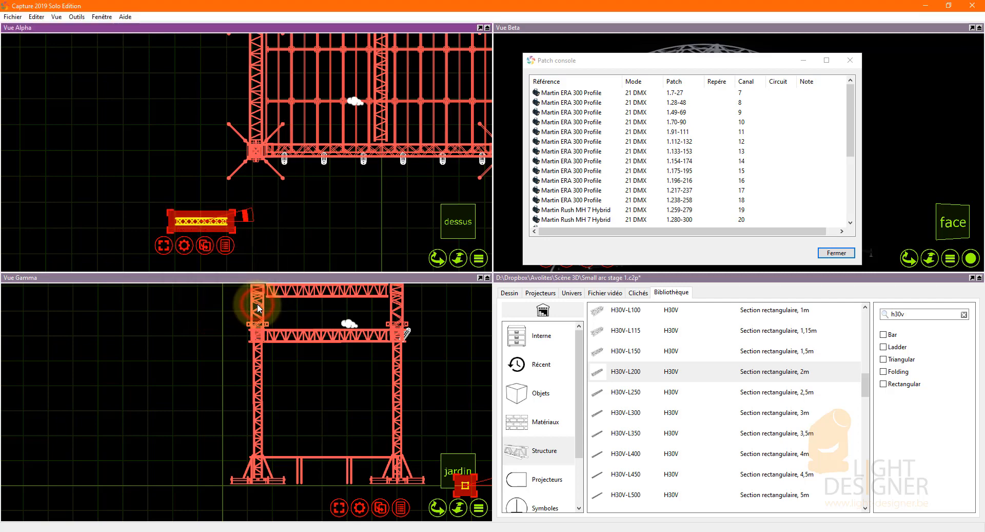
Duplicate the 2 m truss section with an X offset of 2 m and 4 copies.
{"action": "left_click", "coordinate": [183, 245]}
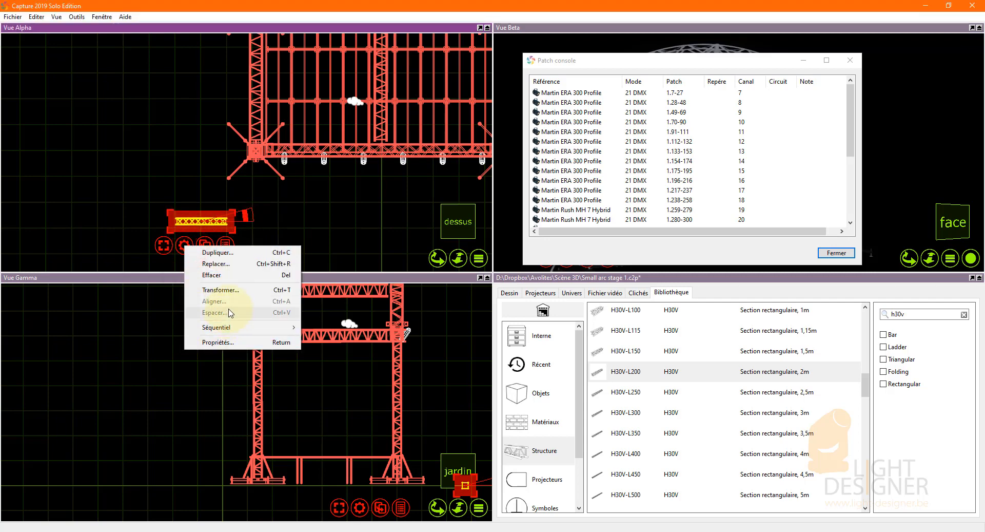
{"action": "left_click", "coordinate": [226, 253]}
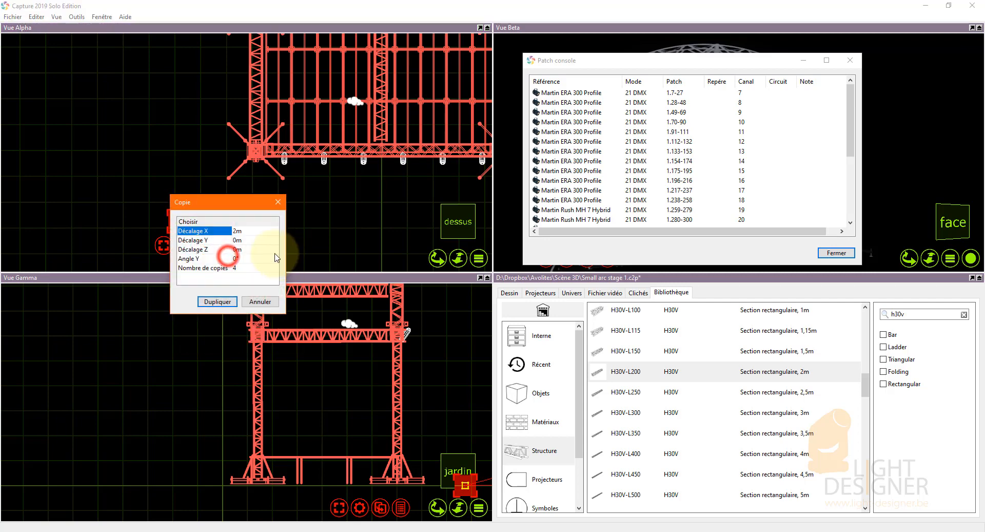
{"action": "left_click", "coordinate": [218, 301]}
{"action": "left_click", "coordinate": [226, 251]}
{"action": "scroll", "coordinate": [113, 252], "scroll_direction": "down", "scroll_amount": 1}
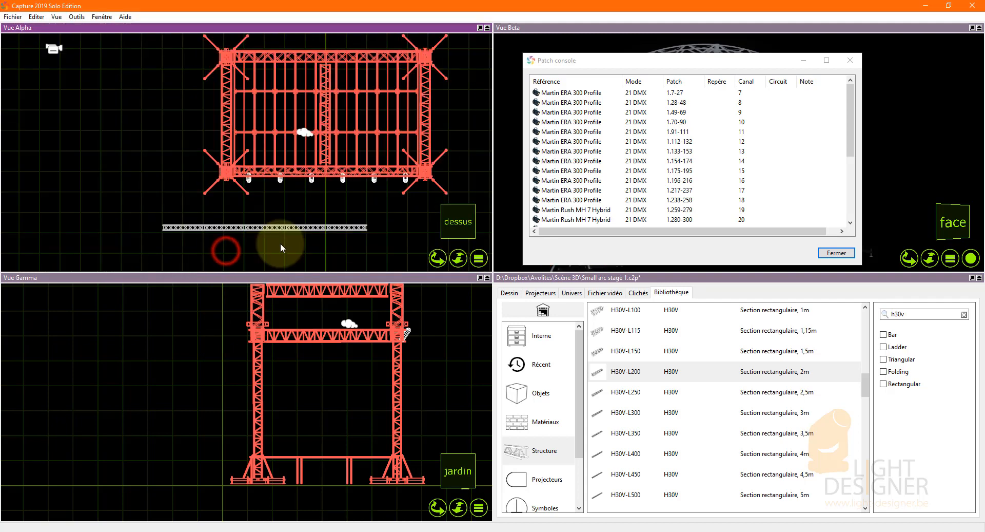
Delete the leftmost 2 m section of the truss row in front of the stage.
{"action": "left_click_drag", "start_coordinate": [343, 237], "coordinate": [214, 240]}
{"action": "left_click", "coordinate": [206, 248]}
{"action": "left_click", "coordinate": [159, 210]}
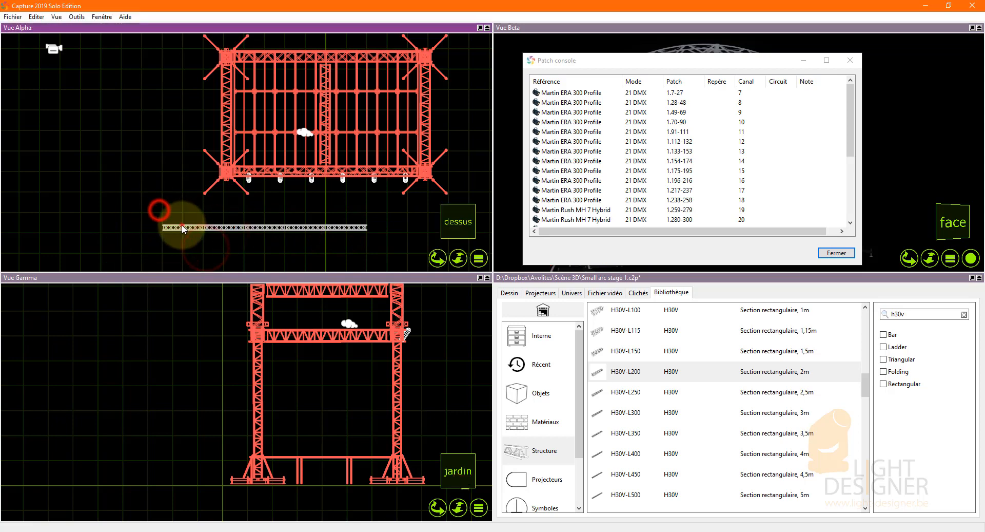
{"action": "left_click", "coordinate": [182, 226]}
{"action": "key", "text": "Delete"}
Select the remaining sections of the truss row and group them.
{"action": "left_click_drag", "start_coordinate": [351, 242], "coordinate": [191, 223]}
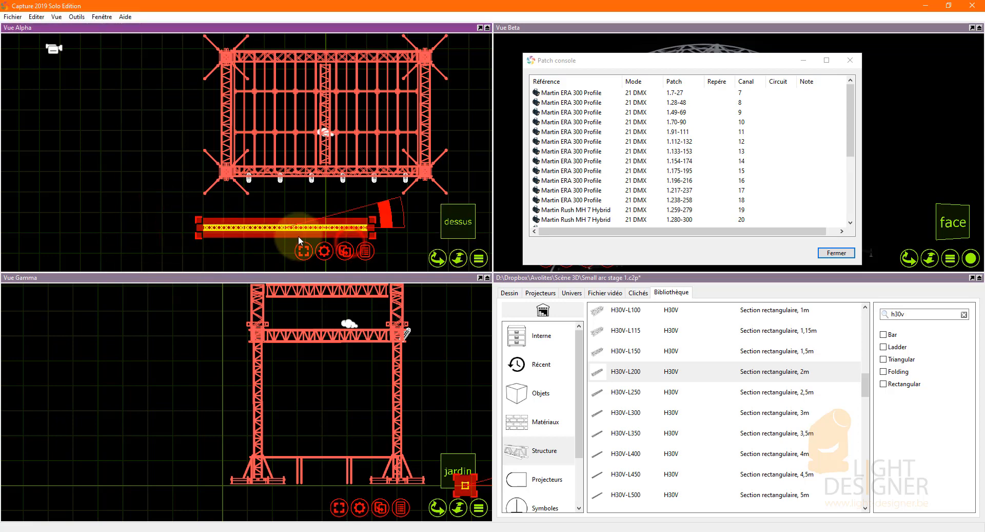
{"action": "left_click", "coordinate": [323, 252]}
{"action": "left_click", "coordinate": [356, 300]}
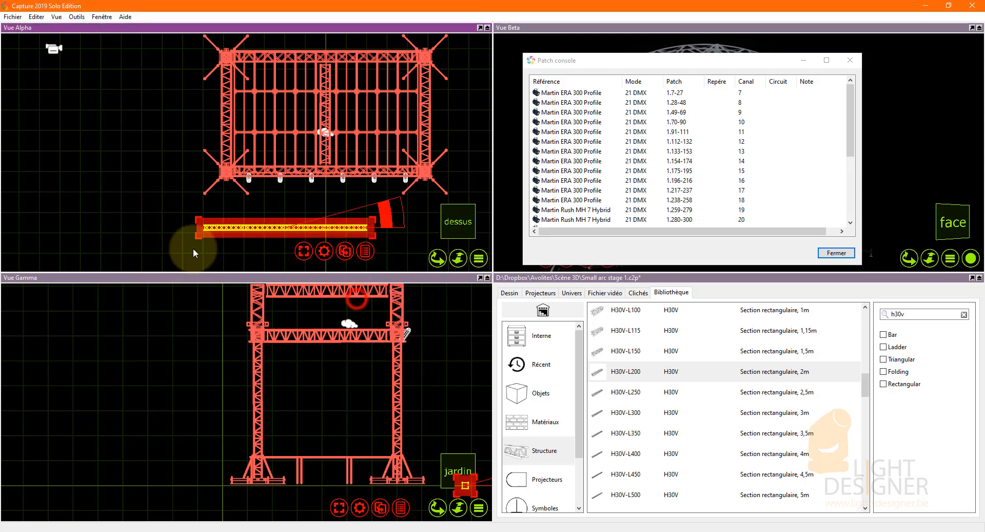
Move the grouped truss onto the stage's front beam and raise it to roof height in the Gamma view.
{"action": "left_click_drag", "start_coordinate": [237, 226], "coordinate": [276, 172]}
{"action": "scroll", "coordinate": [404, 483], "scroll_direction": "up", "scroll_amount": 3}
{"action": "left_click_drag", "start_coordinate": [394, 488], "coordinate": [393, 302]}
{"action": "scroll", "coordinate": [402, 421], "scroll_direction": "down", "scroll_amount": 2}
{"action": "scroll", "coordinate": [386, 386], "scroll_direction": "up", "scroll_amount": 3}
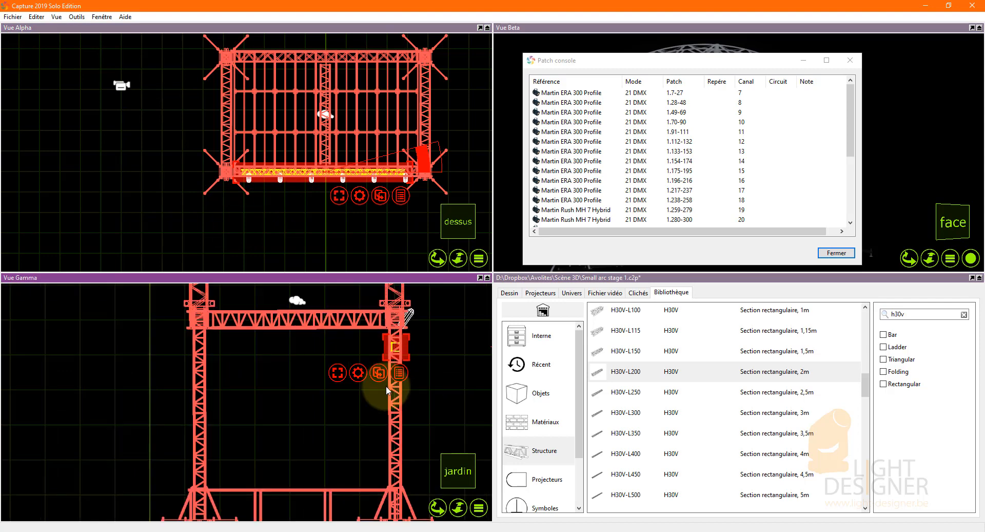
{"action": "left_click_drag", "start_coordinate": [397, 362], "coordinate": [401, 319]}
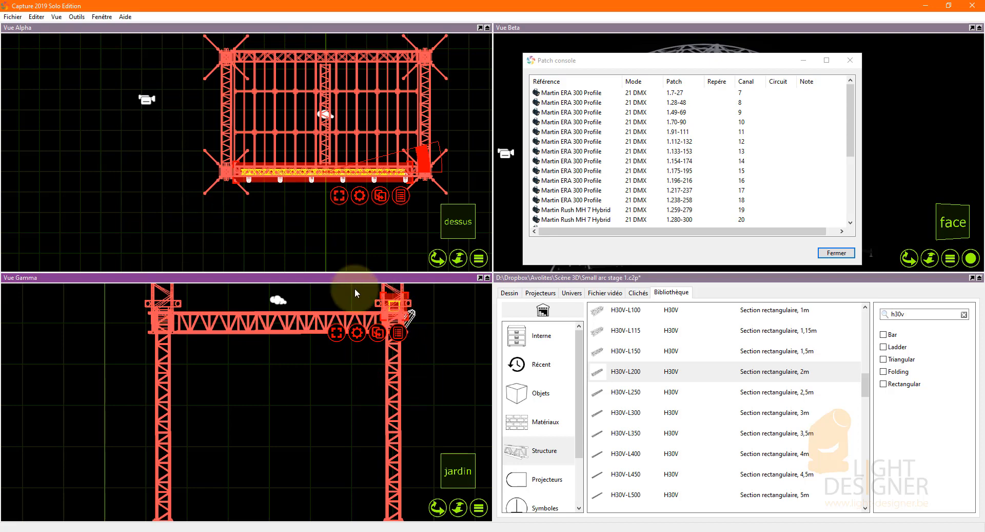
Move the Patch console window clear of the Beta view and lower the grouped truss inside the front beam.
{"action": "left_click_drag", "start_coordinate": [757, 66], "coordinate": [799, 309]}
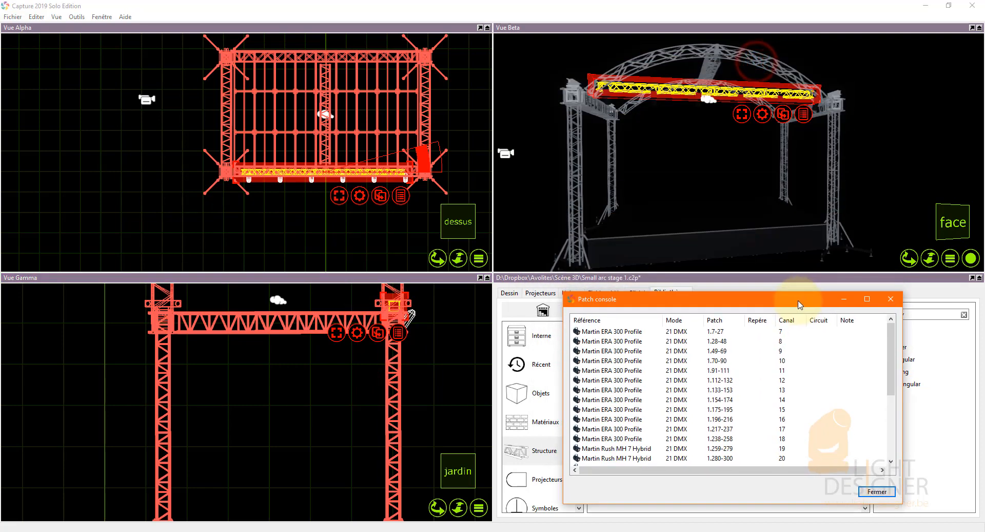
{"action": "scroll", "coordinate": [392, 310], "scroll_direction": "up", "scroll_amount": 3}
{"action": "scroll", "coordinate": [392, 311], "scroll_direction": "up", "scroll_amount": 1}
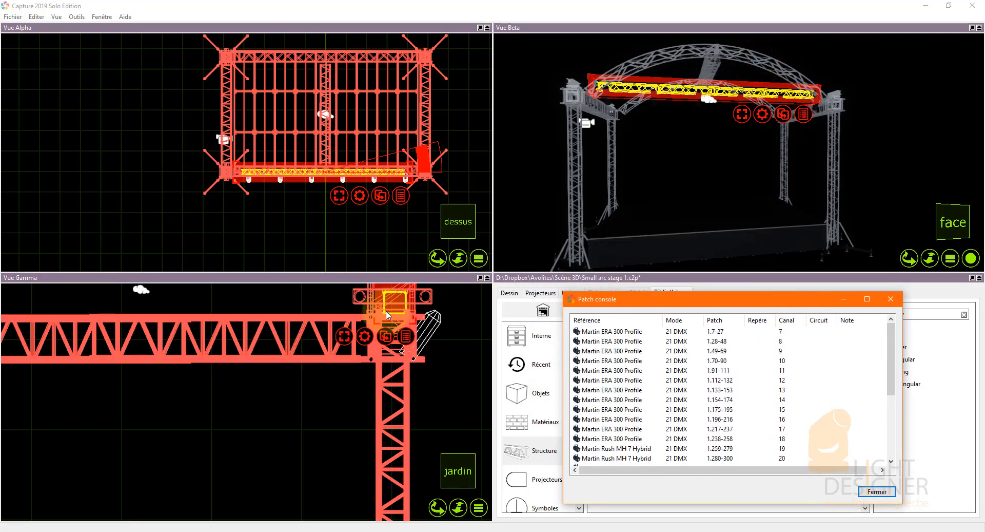
{"action": "left_click_drag", "start_coordinate": [392, 311], "coordinate": [385, 355]}
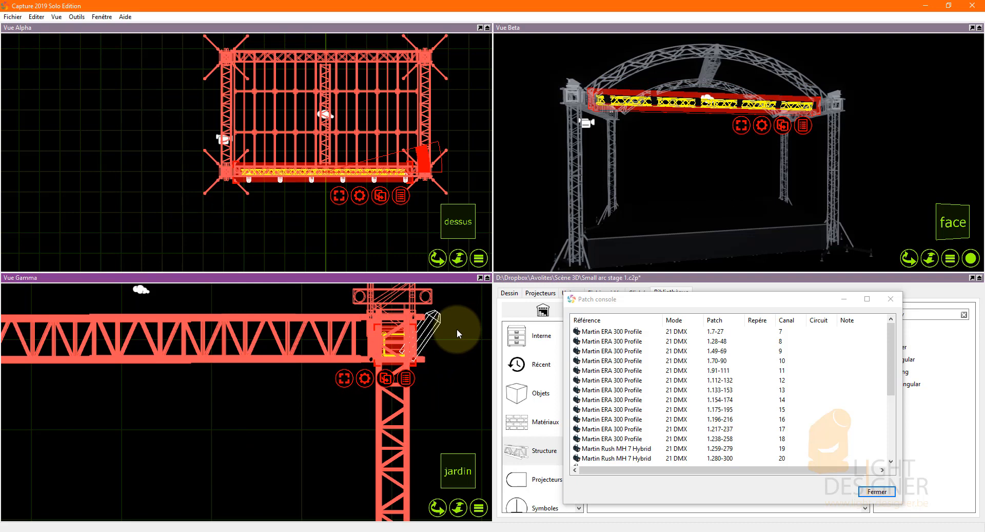
Copy the grouped front truss and place the copy inside the stage's rear beam.
{"action": "left_click", "coordinate": [389, 380]}
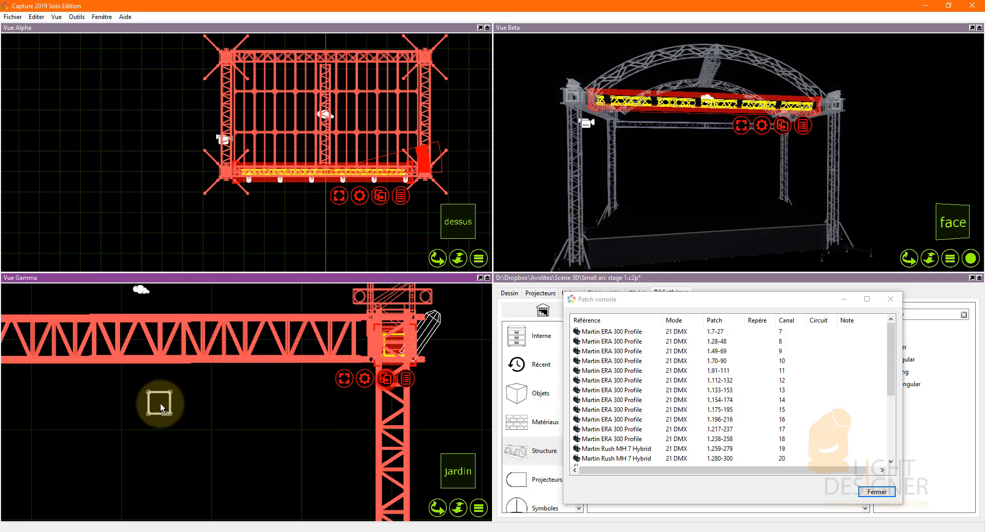
{"action": "scroll", "coordinate": [366, 414], "scroll_direction": "down", "scroll_amount": 3}
{"action": "left_click_drag", "start_coordinate": [298, 422], "coordinate": [211, 395]}
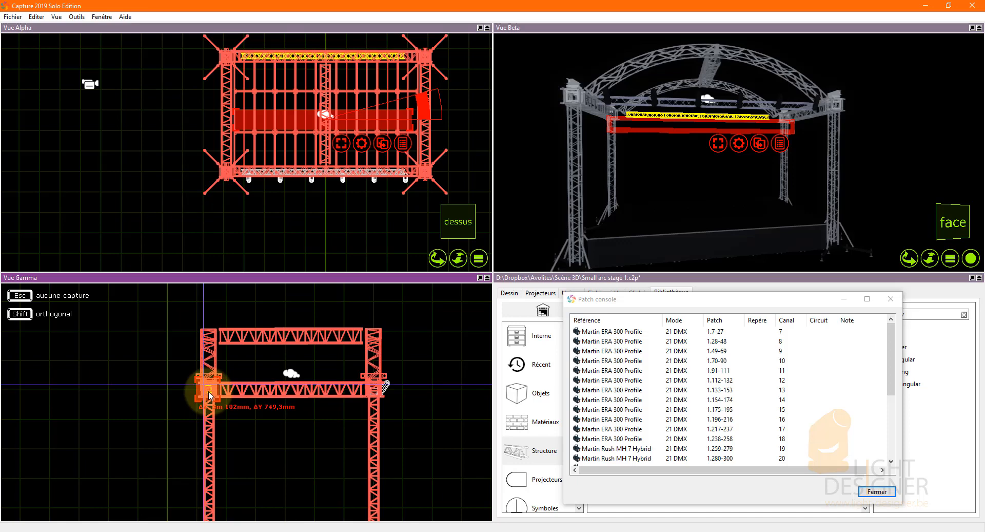
{"action": "left_click_drag", "start_coordinate": [209, 395], "coordinate": [209, 395]}
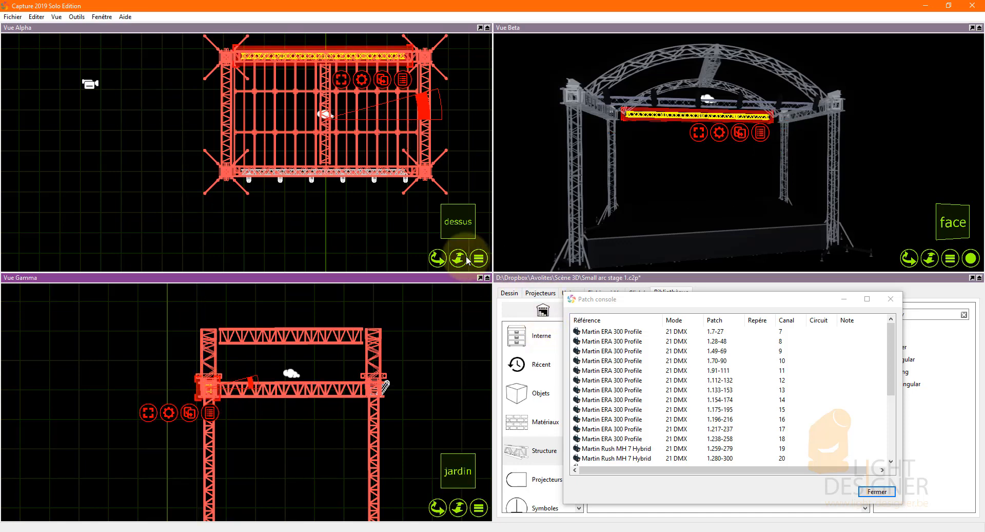
{"action": "left_click", "coordinate": [368, 229]}
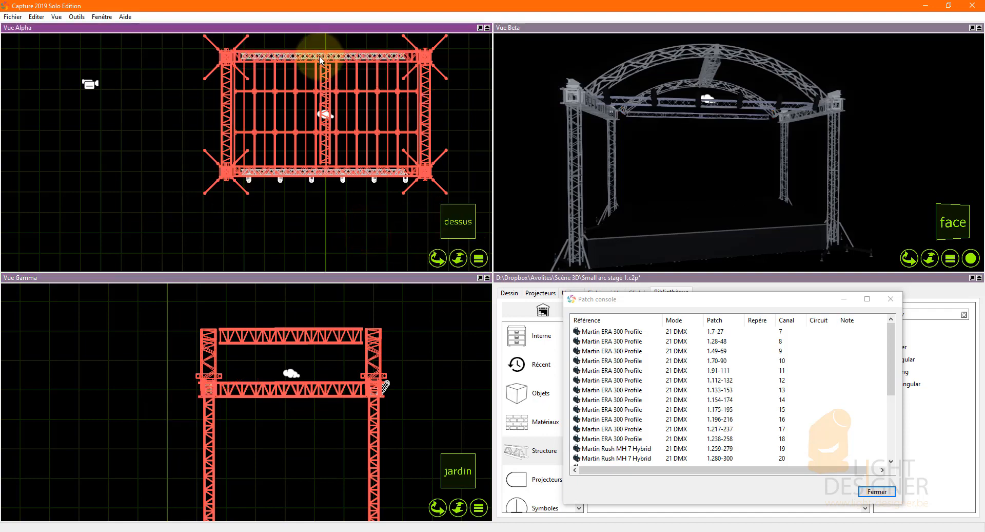
Copy the rear truss, turn the copy to run front to back, and place it beside the stage's left side.
{"action": "scroll", "coordinate": [321, 60], "scroll_direction": "up", "scroll_amount": 5}
{"action": "left_click", "coordinate": [295, 72]}
{"action": "scroll", "coordinate": [279, 109], "scroll_direction": "down", "scroll_amount": 5}
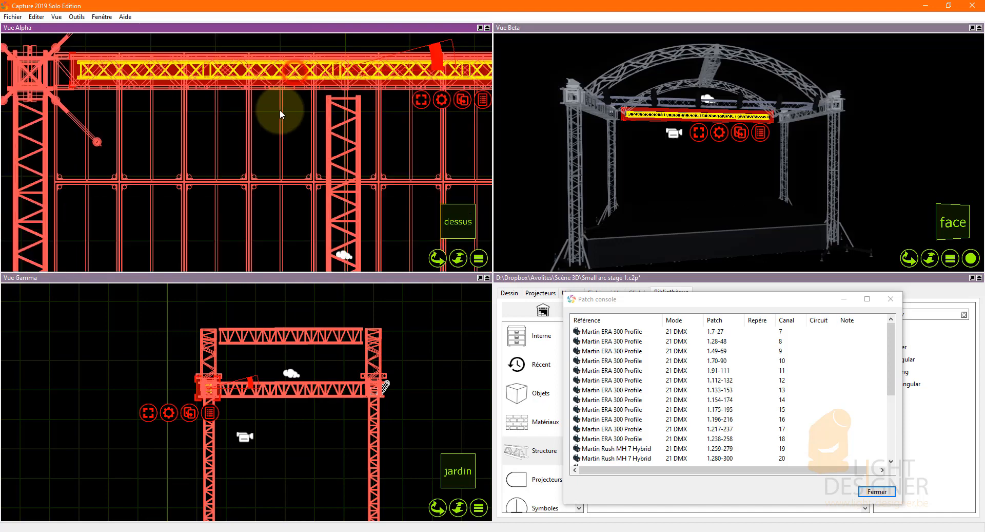
{"action": "left_click_drag", "start_coordinate": [386, 140], "coordinate": [144, 195]}
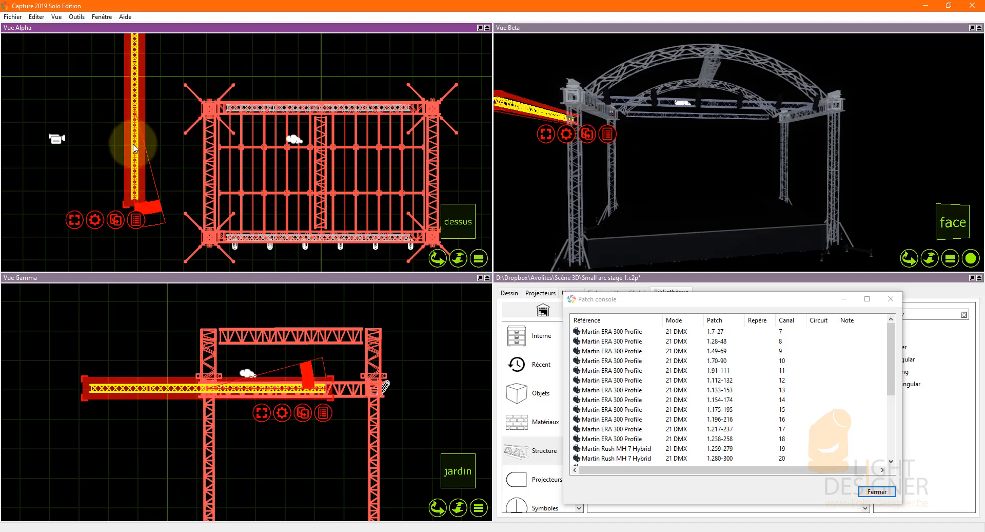
{"action": "left_click_drag", "start_coordinate": [134, 148], "coordinate": [153, 164]}
{"action": "left_click", "coordinate": [156, 109]}
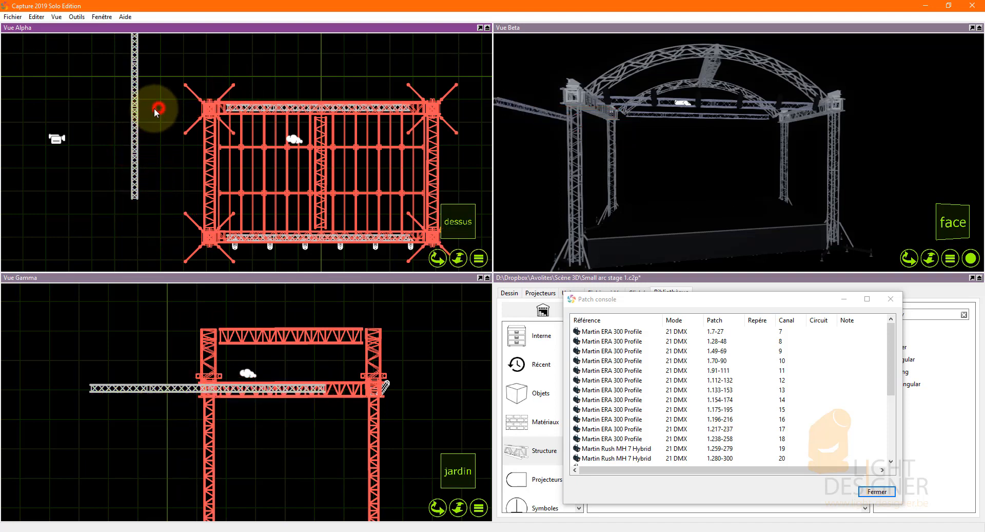
{"action": "left_click", "coordinate": [135, 109]}
{"action": "left_click_drag", "start_coordinate": [136, 126], "coordinate": [147, 179]}
Ungroup the truss beside the stage and delete its two rearmost sections.
{"action": "left_click", "coordinate": [107, 257]}
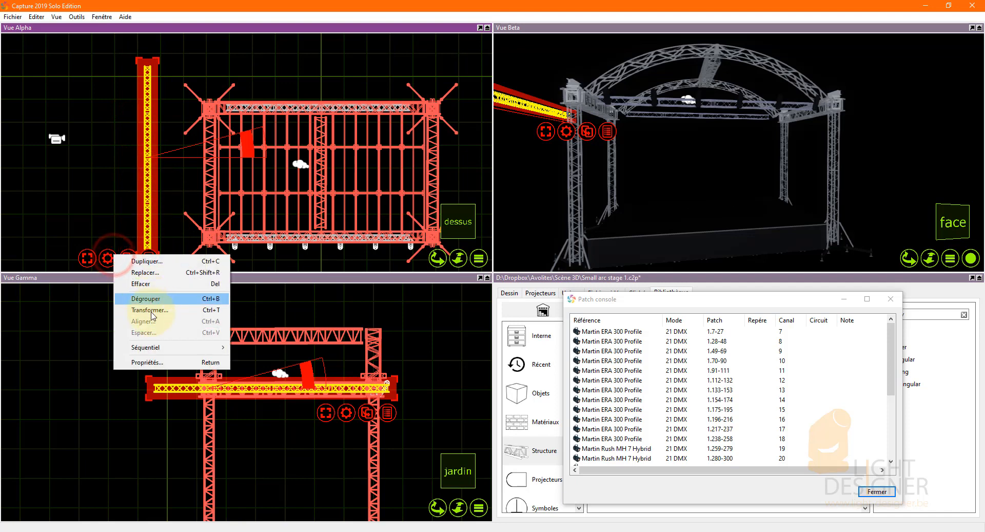
{"action": "left_click", "coordinate": [159, 283]}
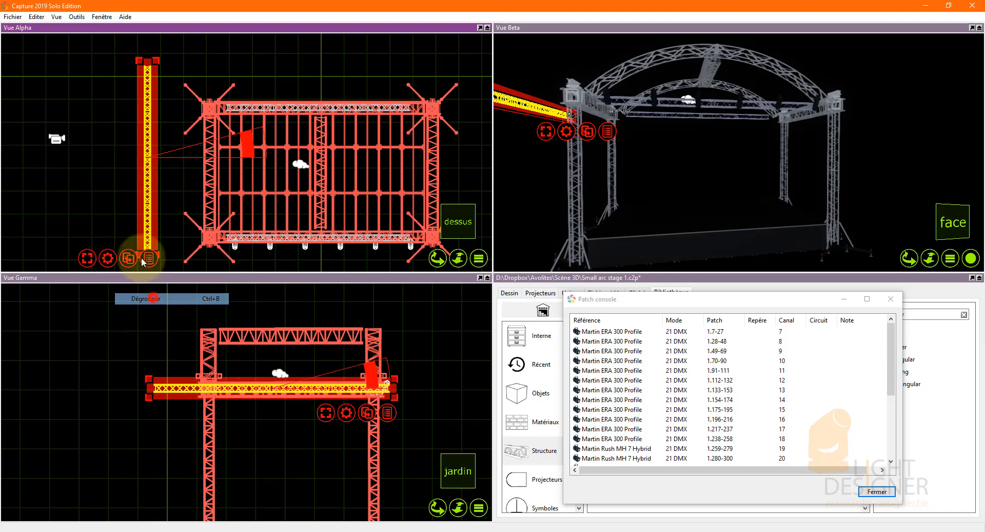
{"action": "left_click", "coordinate": [151, 85]}
{"action": "key", "text": "Delete"}
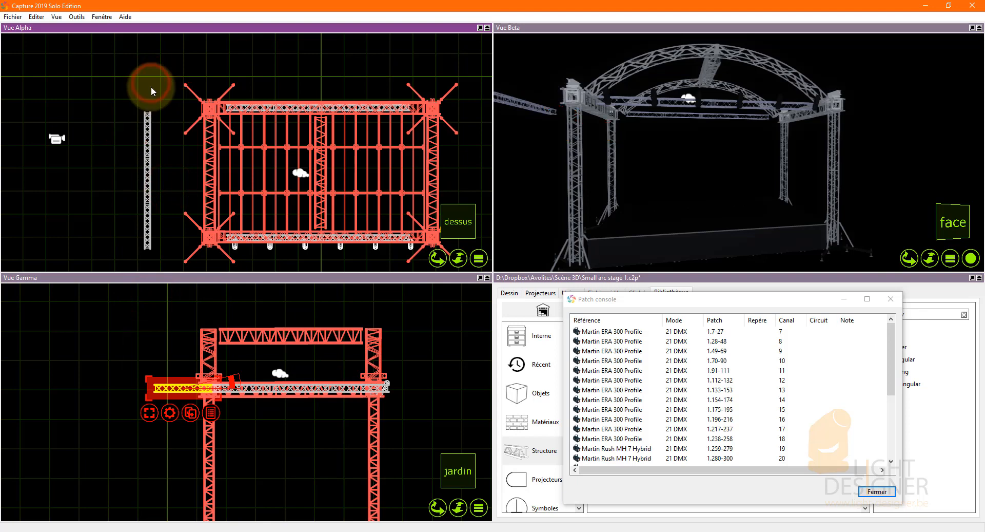
{"action": "left_click", "coordinate": [144, 134]}
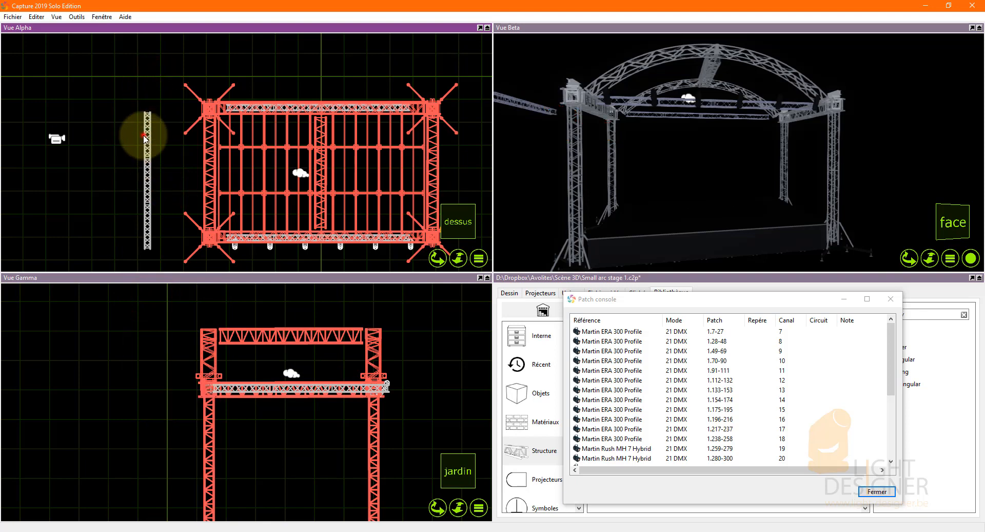
{"action": "key", "text": "Delete"}
Move the two remaining sections onto the stage's left side beam and group them.
{"action": "left_click", "coordinate": [161, 229]}
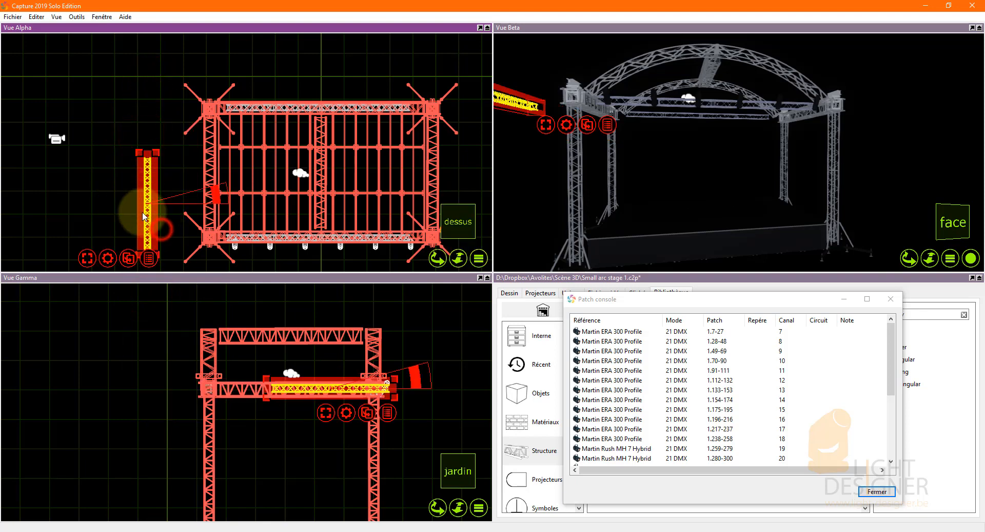
{"action": "left_click", "coordinate": [165, 169]}
{"action": "left_click_drag", "start_coordinate": [148, 209], "coordinate": [213, 200]}
{"action": "right_click", "coordinate": [115, 244]}
{"action": "left_click", "coordinate": [153, 290]}
{"action": "left_click", "coordinate": [248, 358]}
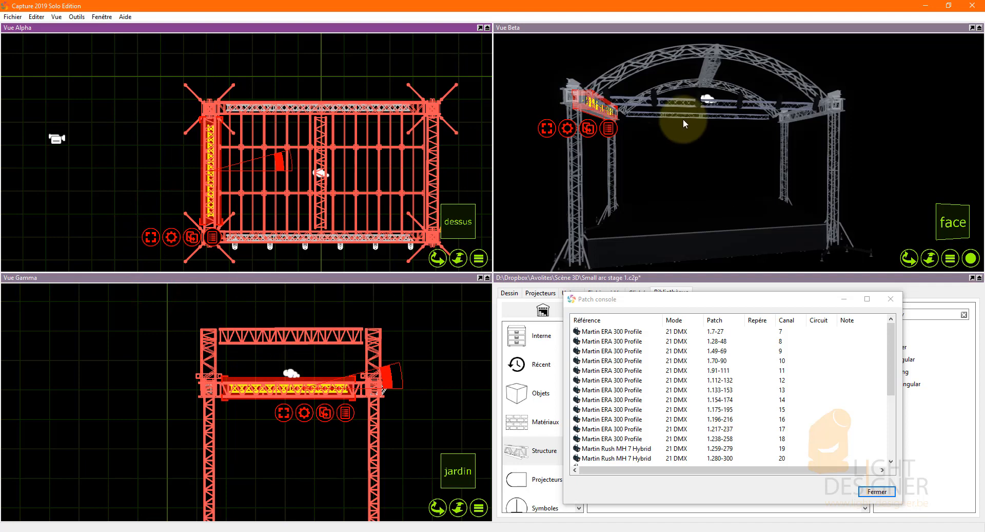
Lower the left side truss to just beneath the side beam in the Gamma view.
{"action": "scroll", "coordinate": [263, 402], "scroll_direction": "up", "scroll_amount": 5}
{"action": "left_click_drag", "start_coordinate": [261, 378], "coordinate": [258, 429]}
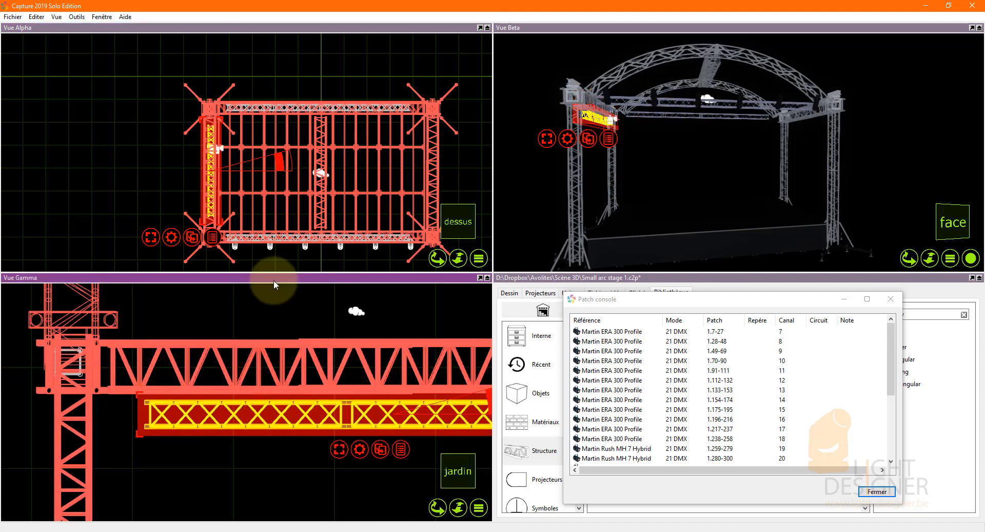
{"action": "scroll", "coordinate": [128, 377], "scroll_direction": "down", "scroll_amount": 5}
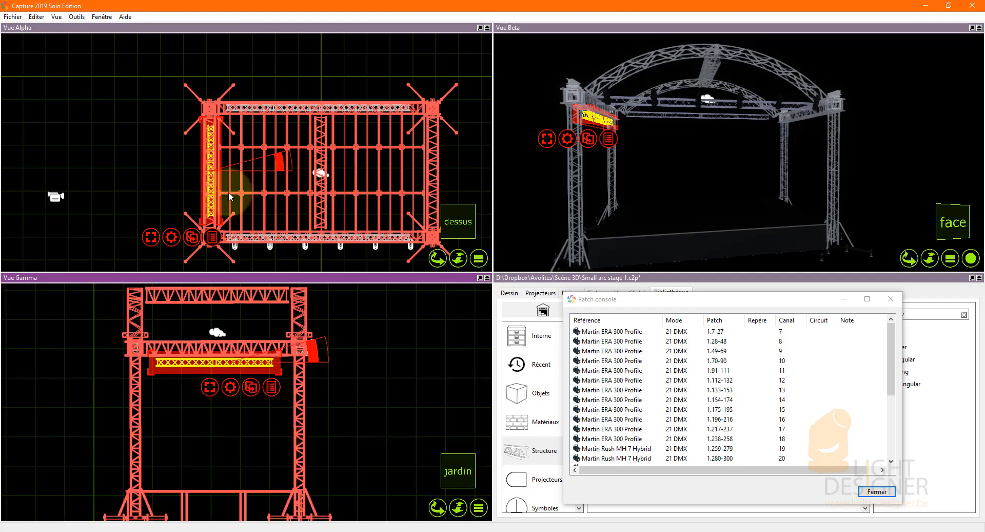
Copy the left side truss to the matching position on the stage's right side.
{"action": "left_click", "coordinate": [191, 237]}
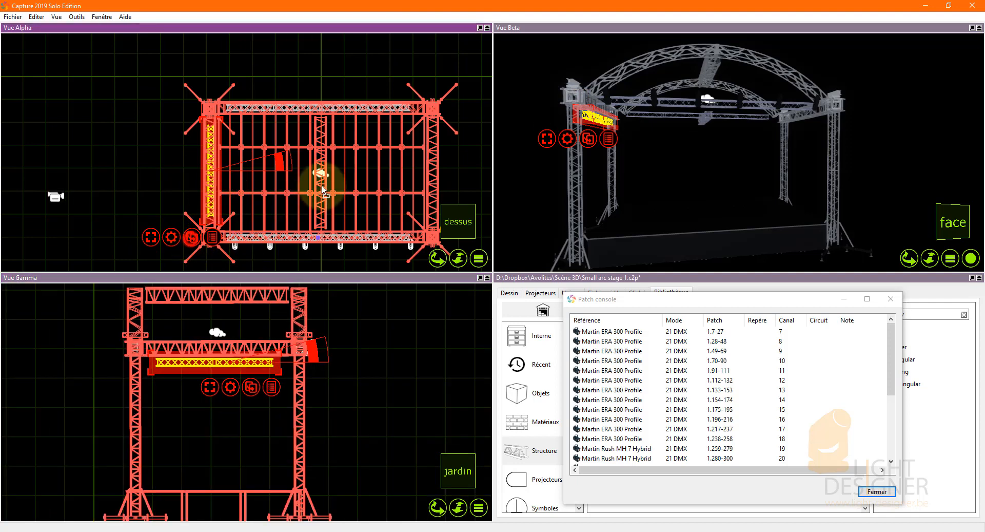
{"action": "left_click", "coordinate": [433, 173]}
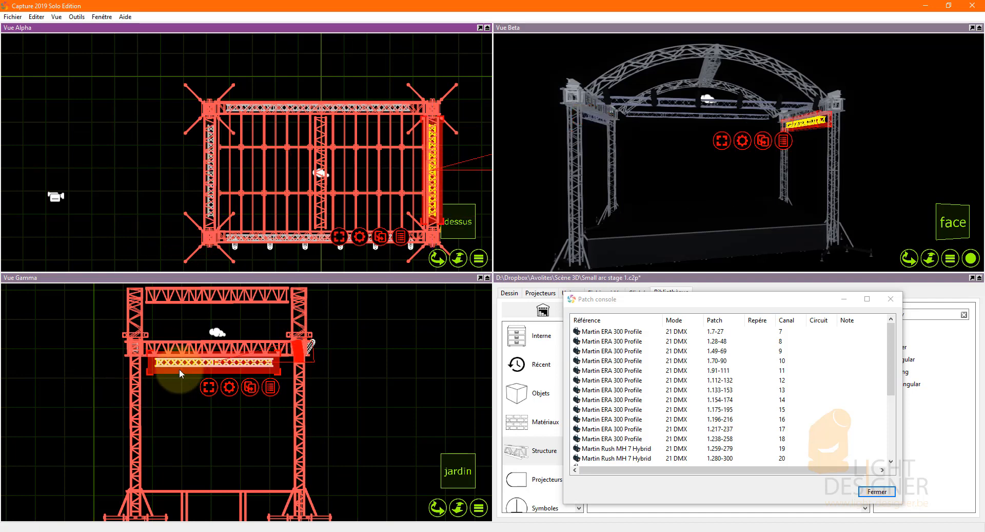
{"action": "left_click", "coordinate": [173, 397]}
Select both side trusses and align them with the horizontal centring option relative to the Alpha view.
{"action": "scroll", "coordinate": [172, 370], "scroll_direction": "up", "scroll_amount": 3}
{"action": "left_click_drag", "start_coordinate": [210, 377], "coordinate": [173, 364]}
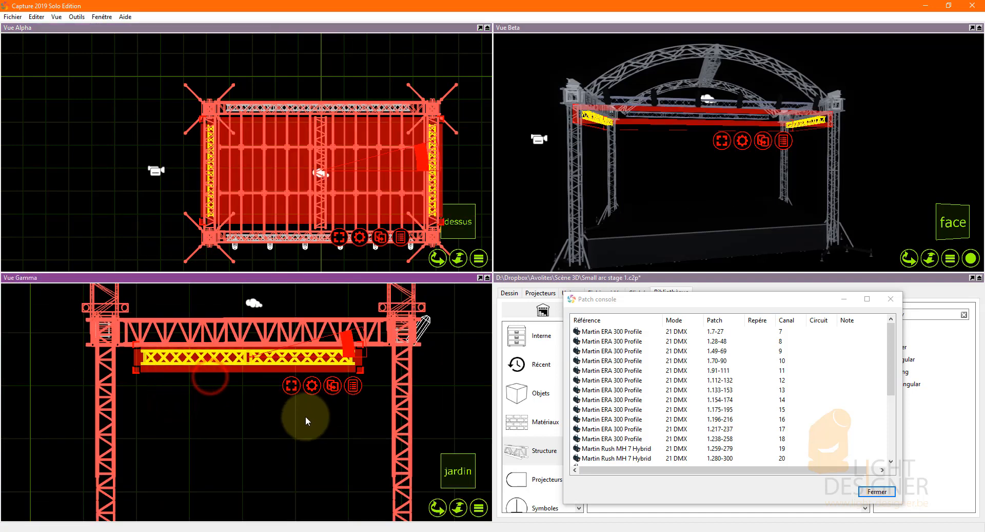
{"action": "left_click", "coordinate": [360, 237]}
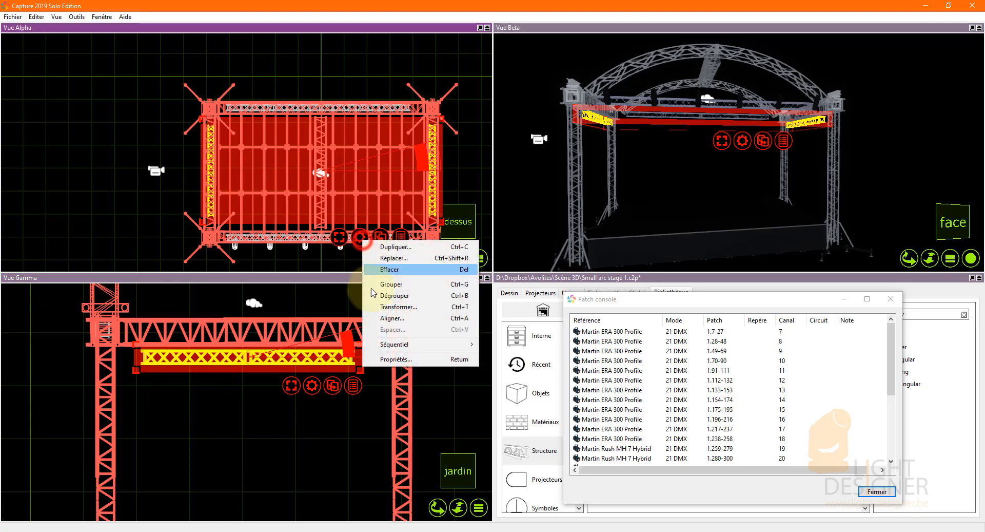
{"action": "left_click", "coordinate": [393, 318]}
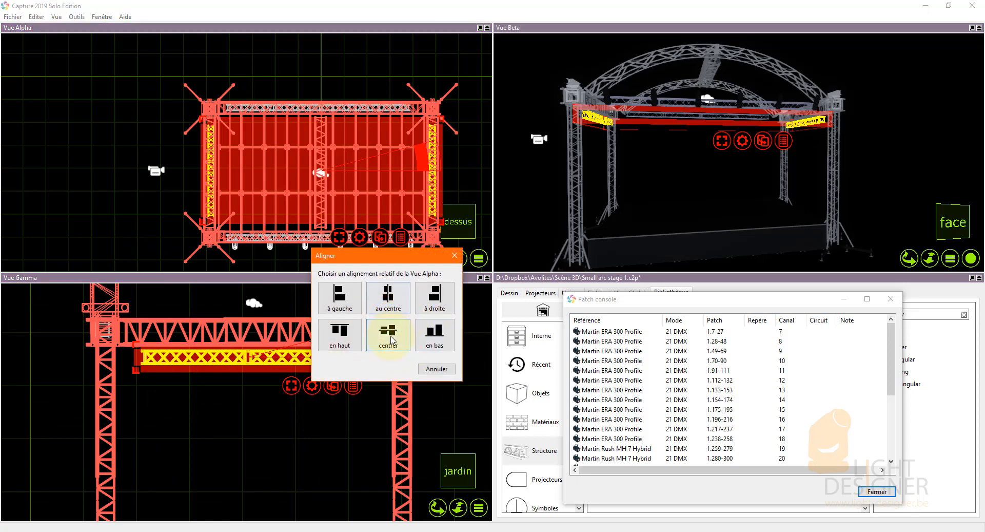
{"action": "left_click", "coordinate": [391, 338]}
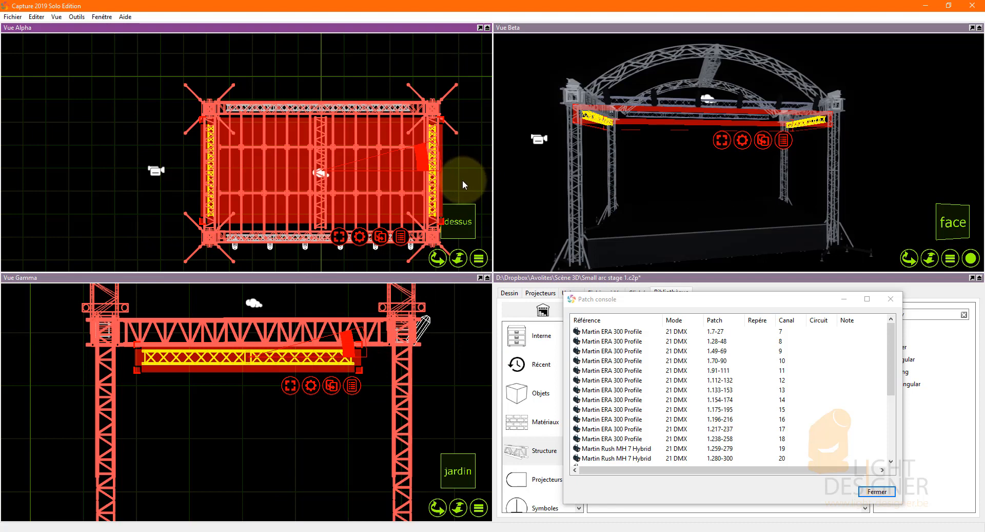
Lower both side trusses slightly further below the side beams and deselect them.
{"action": "left_click_drag", "start_coordinate": [201, 362], "coordinate": [198, 374]}
{"action": "left_click", "coordinate": [238, 436]}
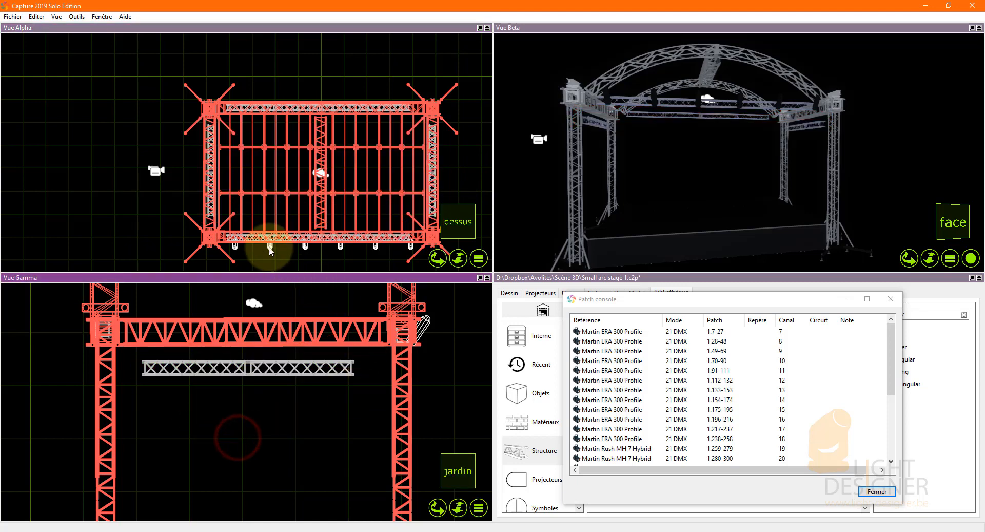
{"action": "left_click", "coordinate": [140, 218]}
Select the front row of profile projectors and move them over the front truss in the Alpha view.
{"action": "scroll", "coordinate": [203, 209], "scroll_direction": "down", "scroll_amount": 3}
{"action": "scroll", "coordinate": [447, 326], "scroll_direction": "up", "scroll_amount": 4}
{"action": "scroll", "coordinate": [431, 320], "scroll_direction": "up", "scroll_amount": 2}
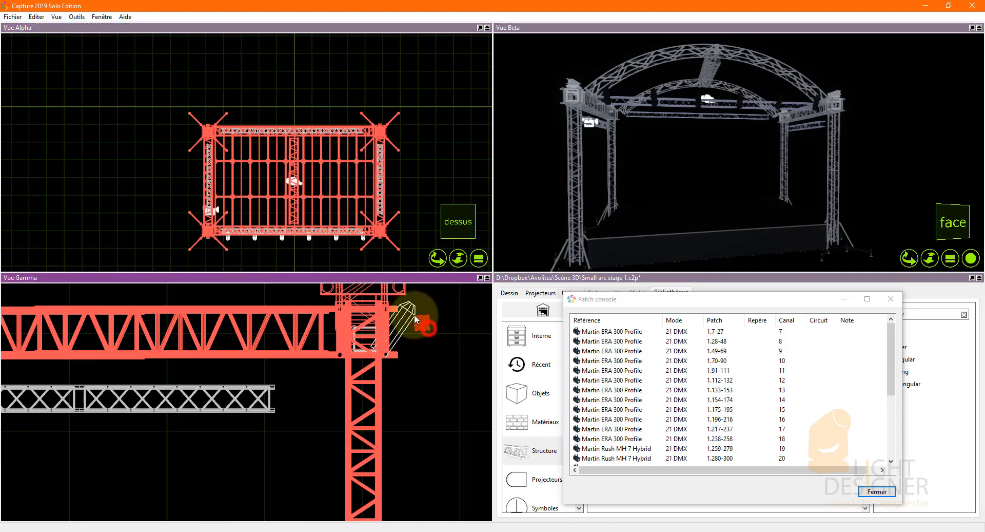
{"action": "left_click", "coordinate": [414, 314]}
{"action": "scroll", "coordinate": [232, 239], "scroll_direction": "up", "scroll_amount": 5}
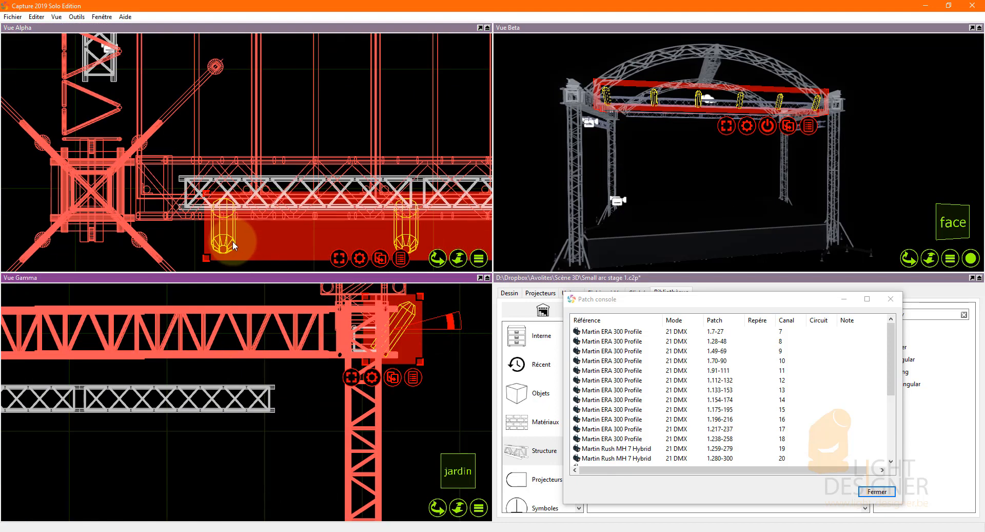
{"action": "left_click_drag", "start_coordinate": [233, 241], "coordinate": [222, 217]}
{"action": "scroll", "coordinate": [354, 217], "scroll_direction": "down", "scroll_amount": 5}
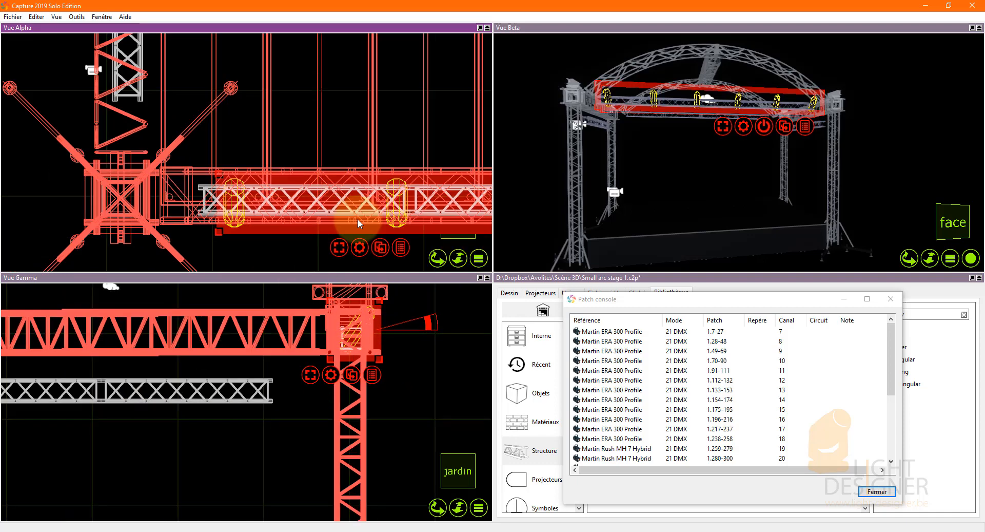
{"action": "scroll", "coordinate": [354, 216], "scroll_direction": "up", "scroll_amount": 5}
{"action": "scroll", "coordinate": [168, 210], "scroll_direction": "down", "scroll_amount": 4}
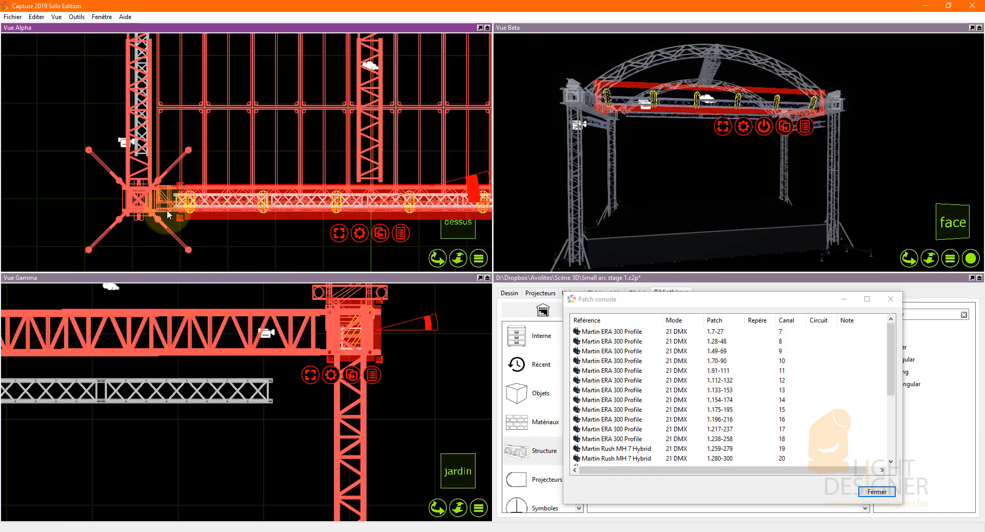
{"action": "scroll", "coordinate": [284, 212], "scroll_direction": "up", "scroll_amount": 4}
{"action": "left_click_drag", "start_coordinate": [275, 214], "coordinate": [273, 211]}
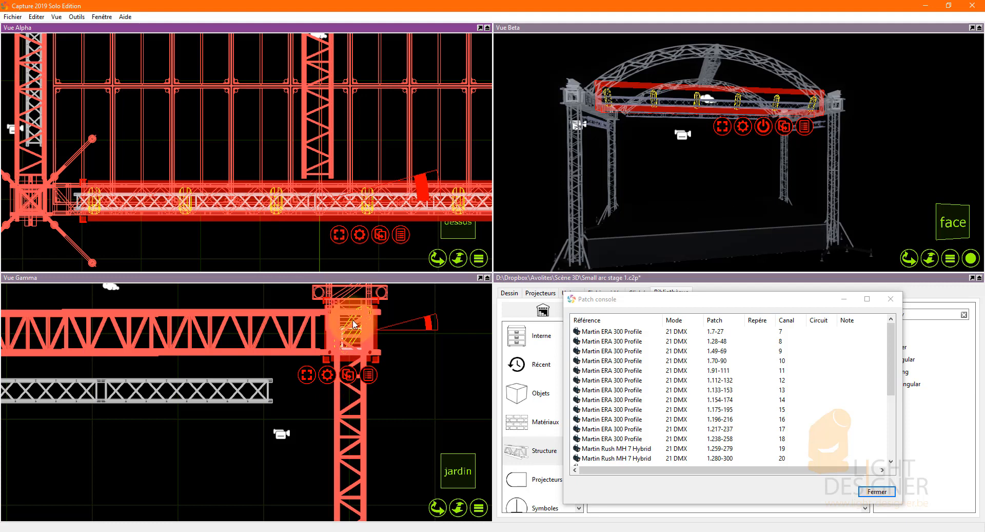
Lower the front profiles in the Gamma view so they hang beneath the front truss, and deselect them.
{"action": "left_click_drag", "start_coordinate": [353, 323], "coordinate": [350, 371]}
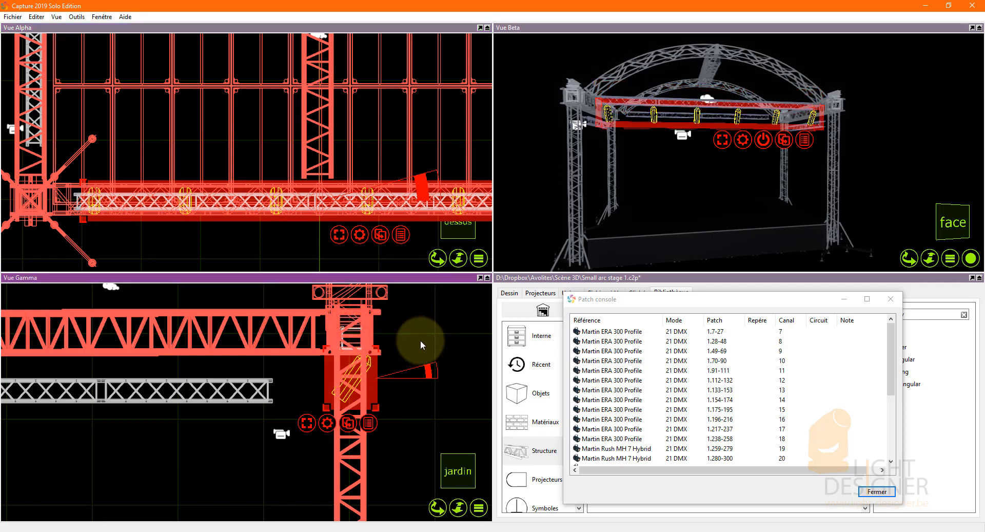
{"action": "scroll", "coordinate": [220, 210], "scroll_direction": "down", "scroll_amount": 5}
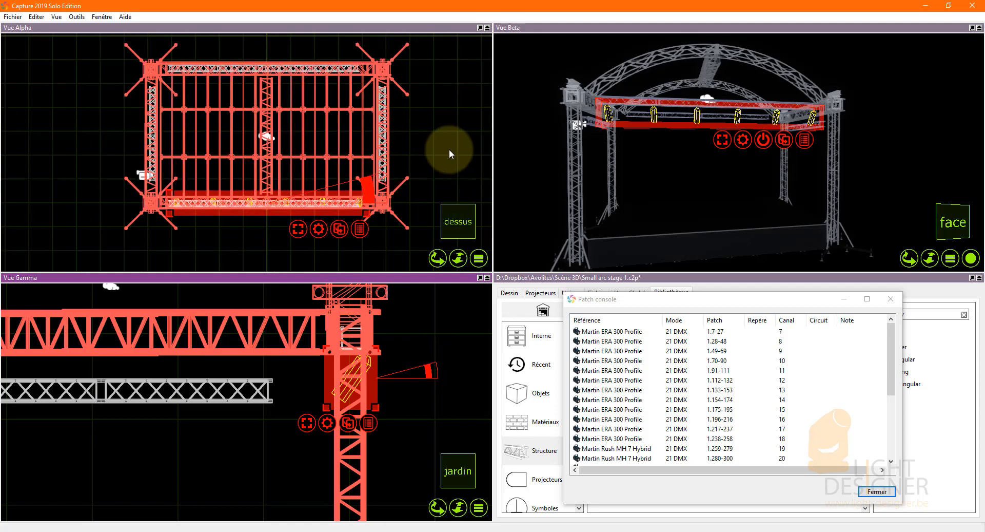
{"action": "left_click", "coordinate": [449, 149]}
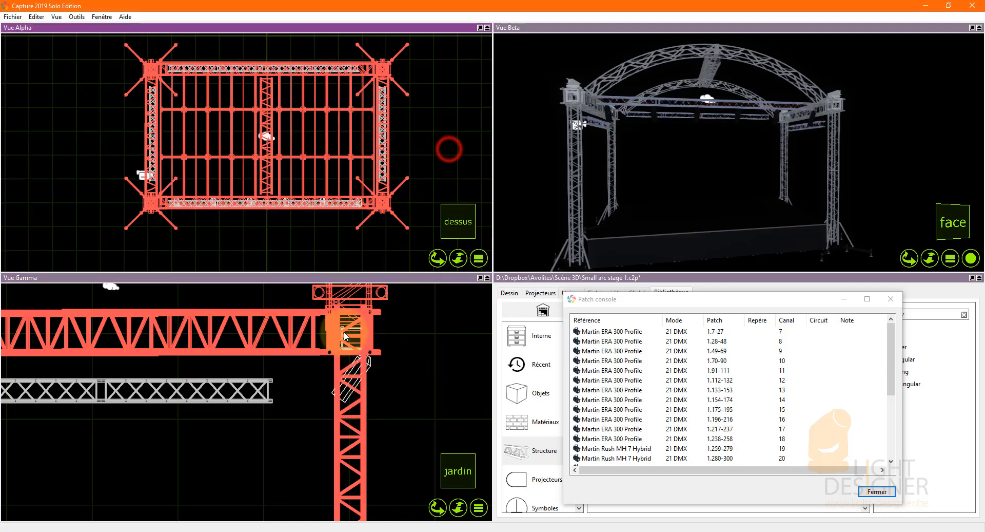
{"action": "scroll", "coordinate": [354, 340], "scroll_direction": "down", "scroll_amount": 5}
{"action": "scroll", "coordinate": [349, 339], "scroll_direction": "down", "scroll_amount": 1}
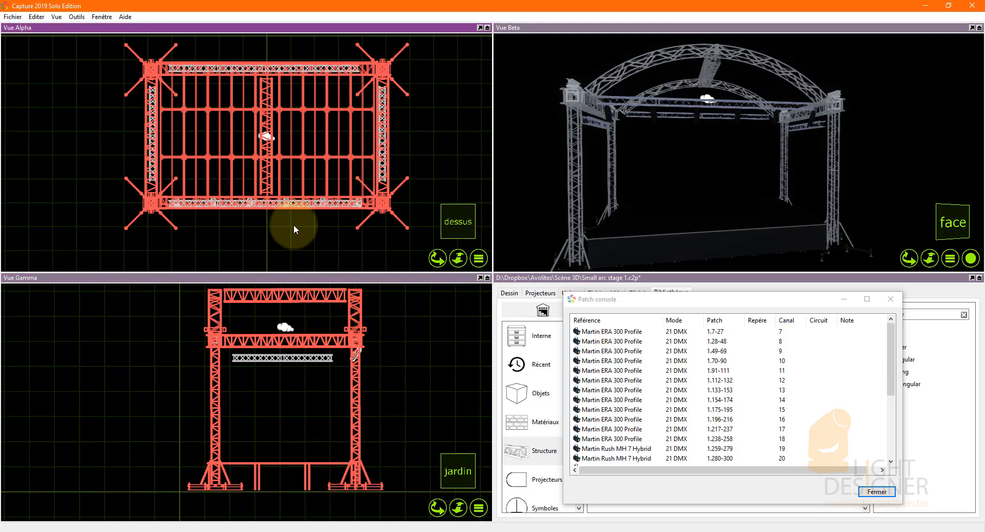
{"action": "right_click_drag", "start_coordinate": [679, 176], "coordinate": [657, 185]}
{"action": "scroll", "coordinate": [355, 338], "scroll_direction": "up", "scroll_amount": 6}
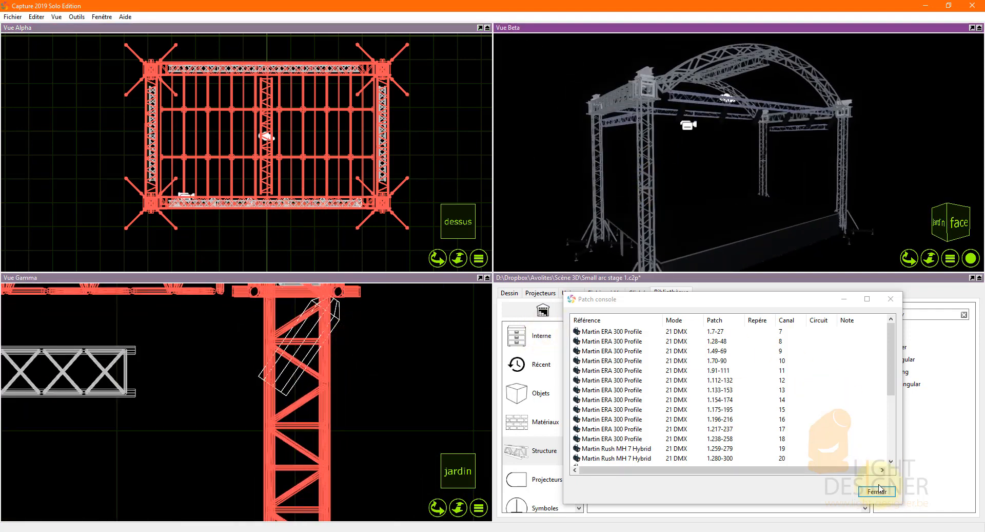
Move the console patch window off the project data and set the Light layer's model colour to blue.
{"action": "left_click_drag", "start_coordinate": [768, 303], "coordinate": [348, 41]}
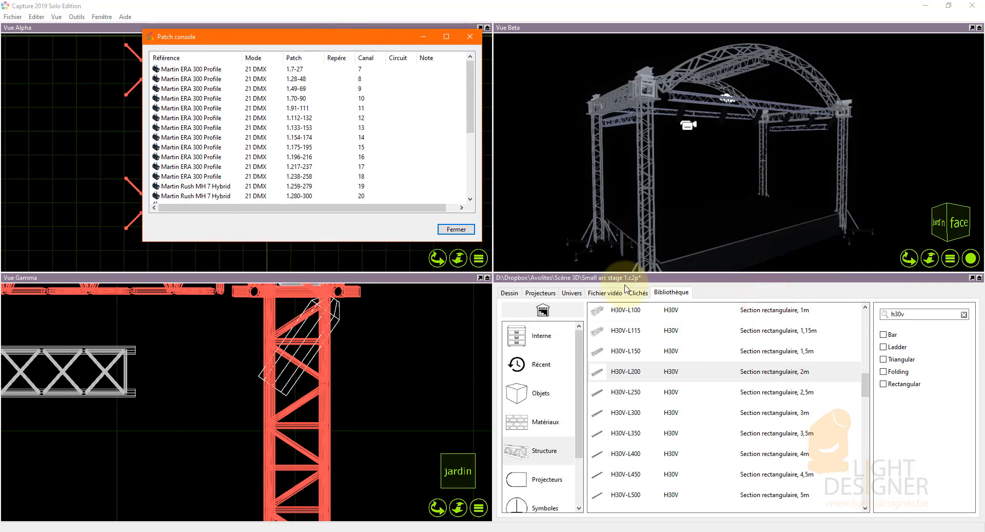
{"action": "left_click", "coordinate": [513, 297]}
{"action": "left_click", "coordinate": [679, 339]}
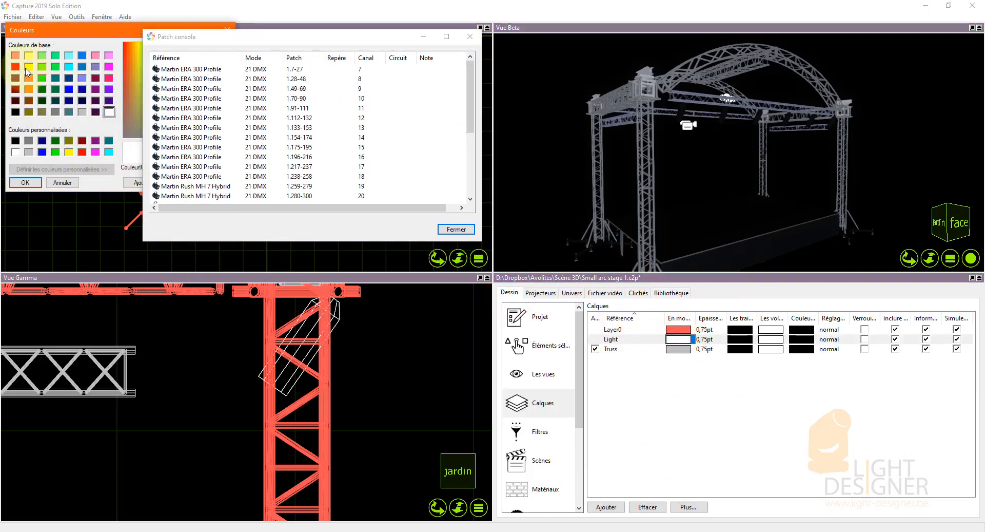
{"action": "left_click", "coordinate": [28, 67]}
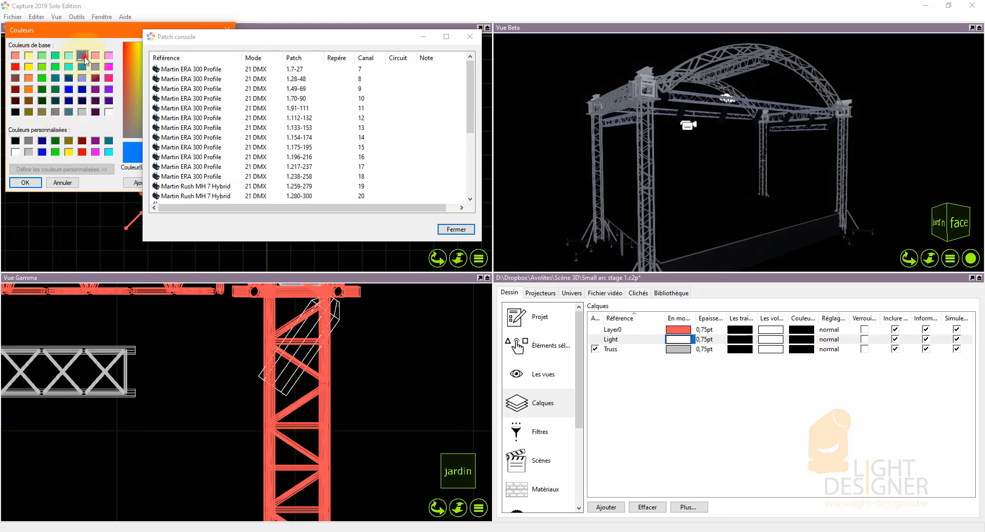
{"action": "left_click", "coordinate": [24, 182]}
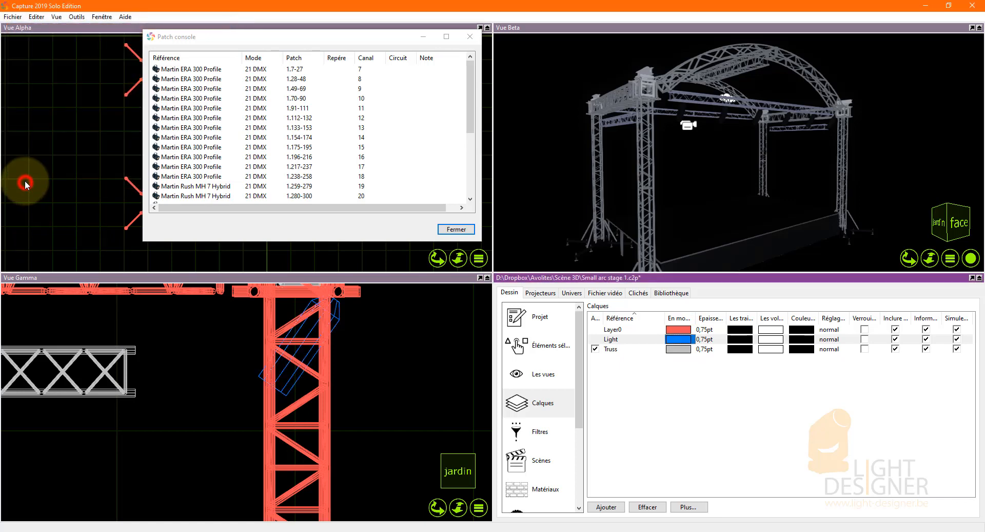
Select the six front profiles and set their dimmer to 100%.
{"action": "scroll", "coordinate": [344, 323], "scroll_direction": "up", "scroll_amount": 3}
{"action": "left_click", "coordinate": [346, 323]}
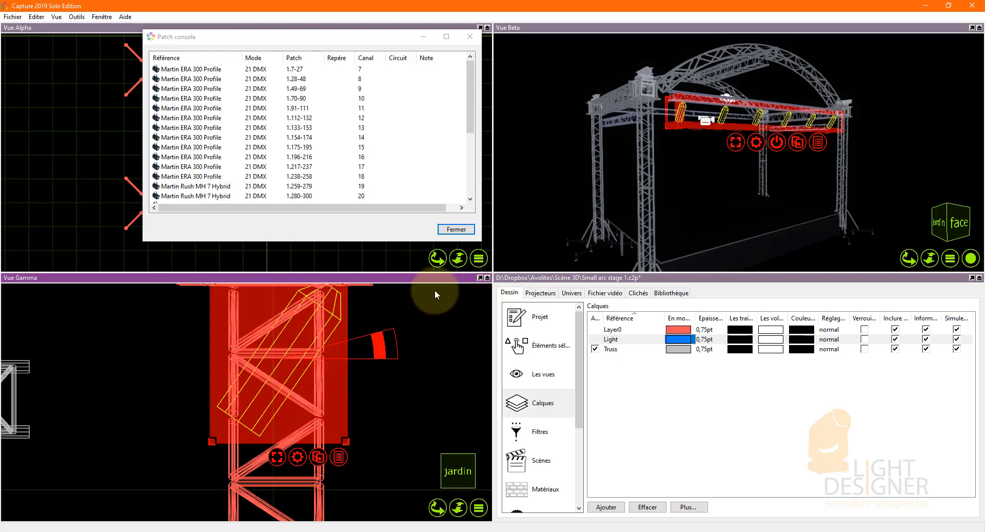
{"action": "left_click", "coordinate": [781, 144]}
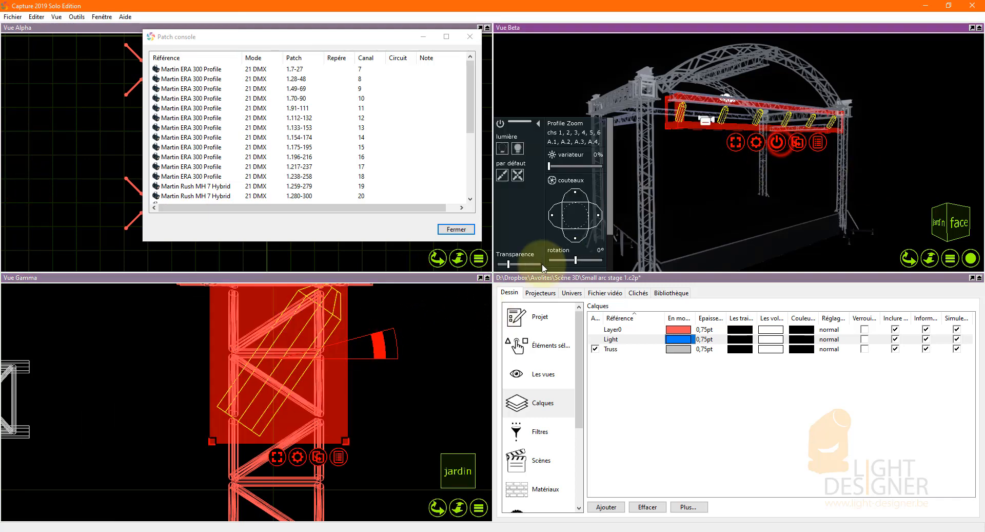
{"action": "left_click_drag", "start_coordinate": [559, 166], "coordinate": [632, 165]}
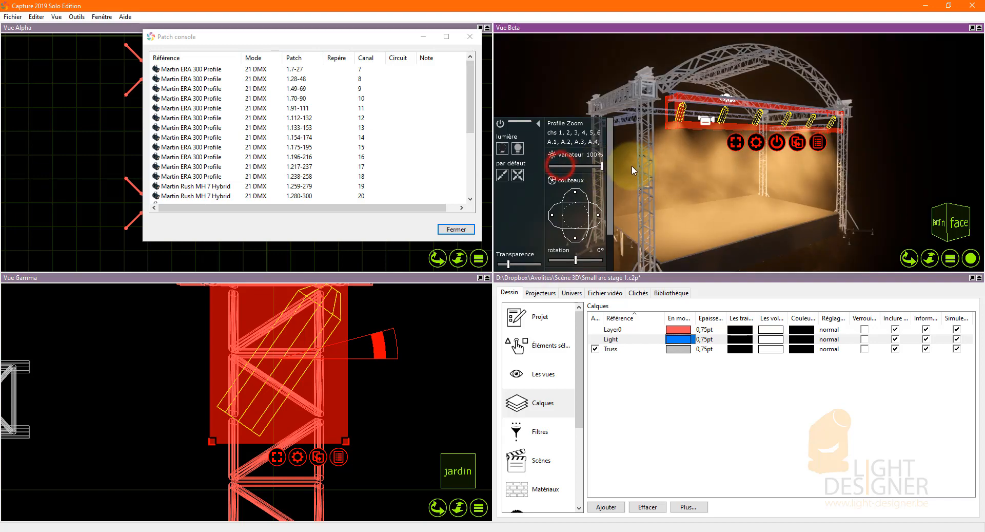
{"action": "middle_click_drag", "start_coordinate": [672, 219], "coordinate": [835, 212]}
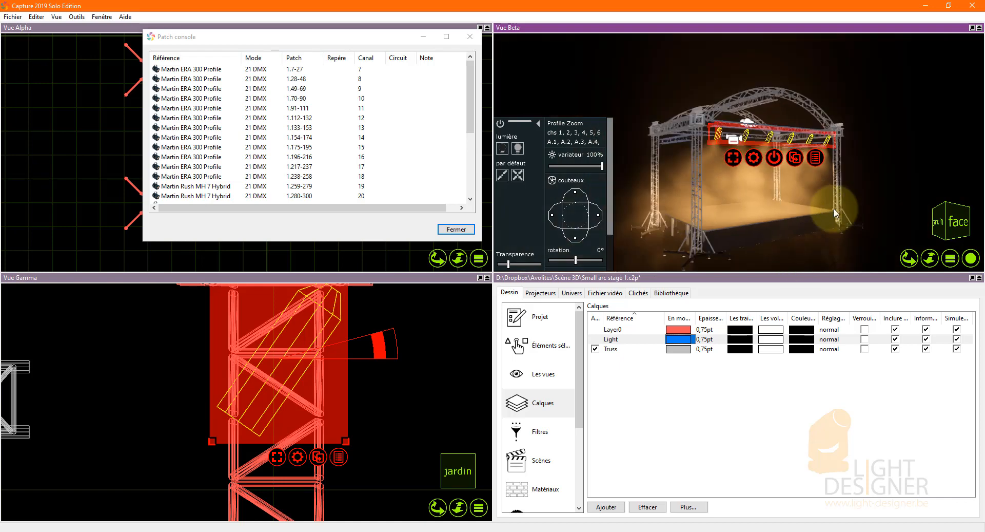
Set the Beta view to live mode and deselect the front profiles.
{"action": "left_click", "coordinate": [970, 258]}
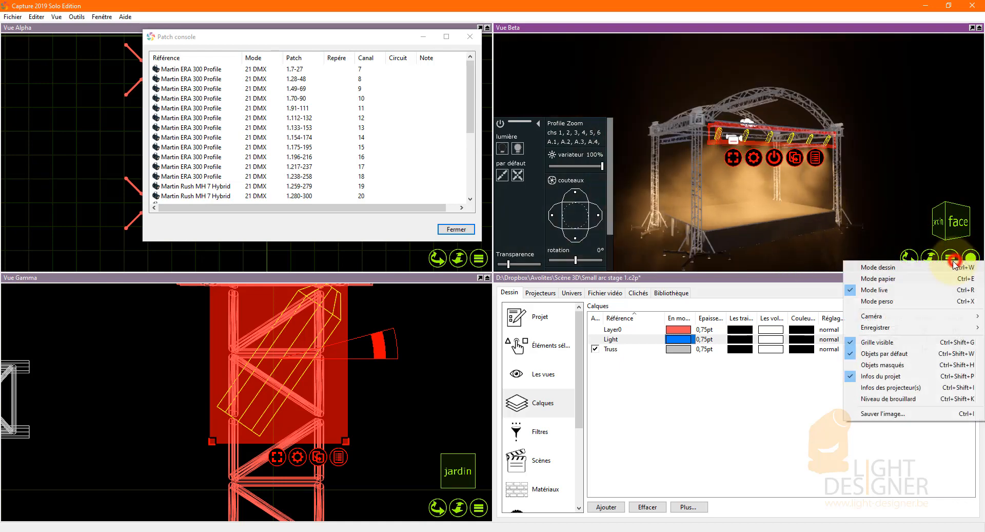
{"action": "left_click", "coordinate": [871, 290]}
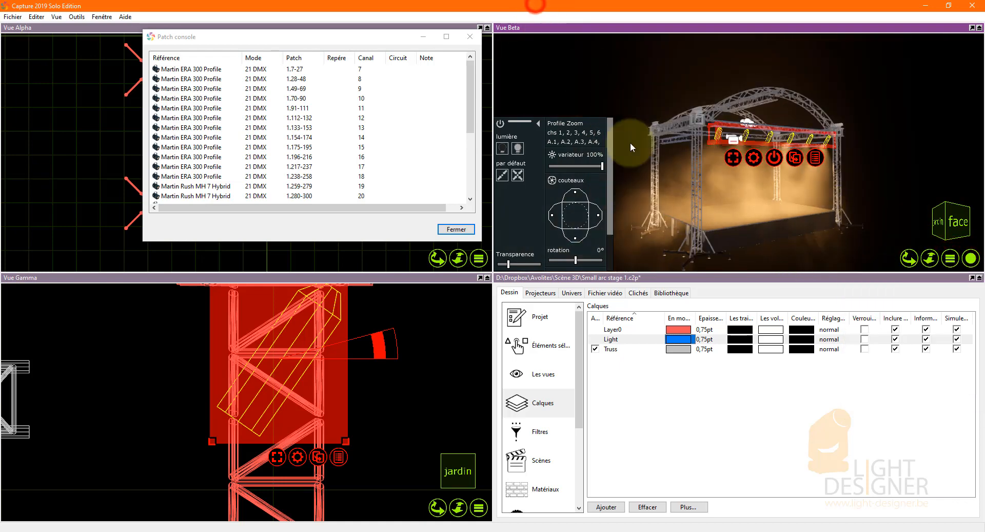
{"action": "scroll", "coordinate": [779, 153], "scroll_direction": "up", "scroll_amount": 5}
{"action": "scroll", "coordinate": [868, 166], "scroll_direction": "down", "scroll_amount": 4}
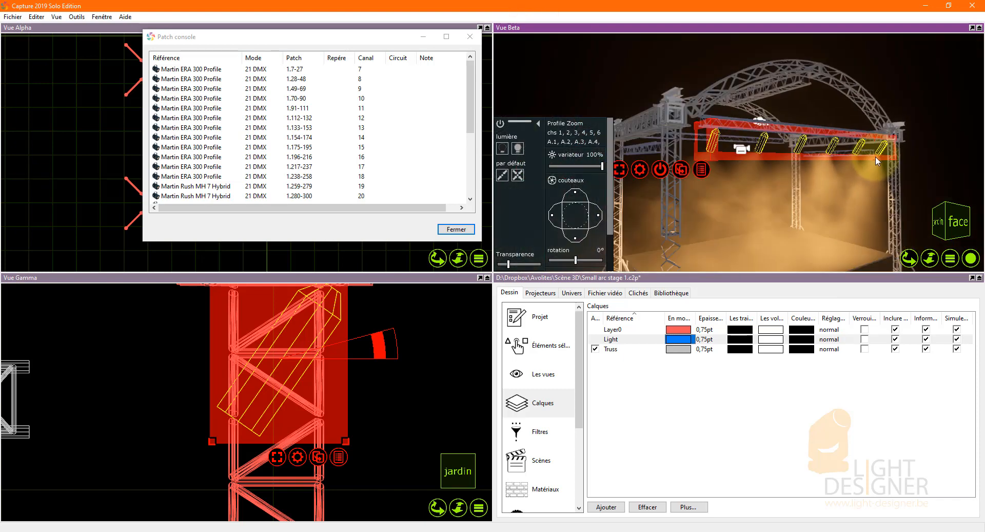
{"action": "left_click", "coordinate": [99, 143]}
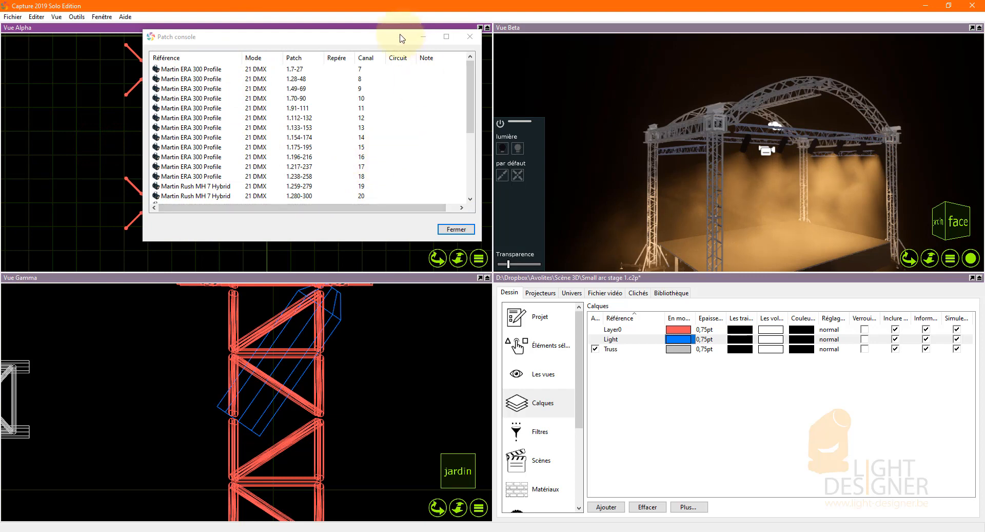
Make Light the active layer and place the twelve patched Martin ERA 300 Profiles, channels 7 to 18, in a row behind the stage.
{"action": "left_click_drag", "start_coordinate": [400, 39], "coordinate": [755, 59]}
{"action": "left_click", "coordinate": [595, 338]}
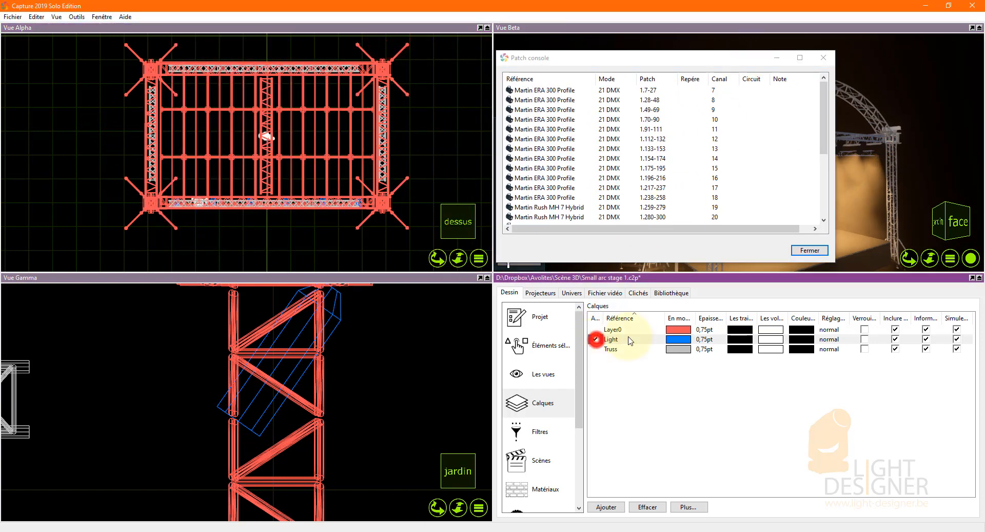
{"action": "left_click", "coordinate": [554, 89]}
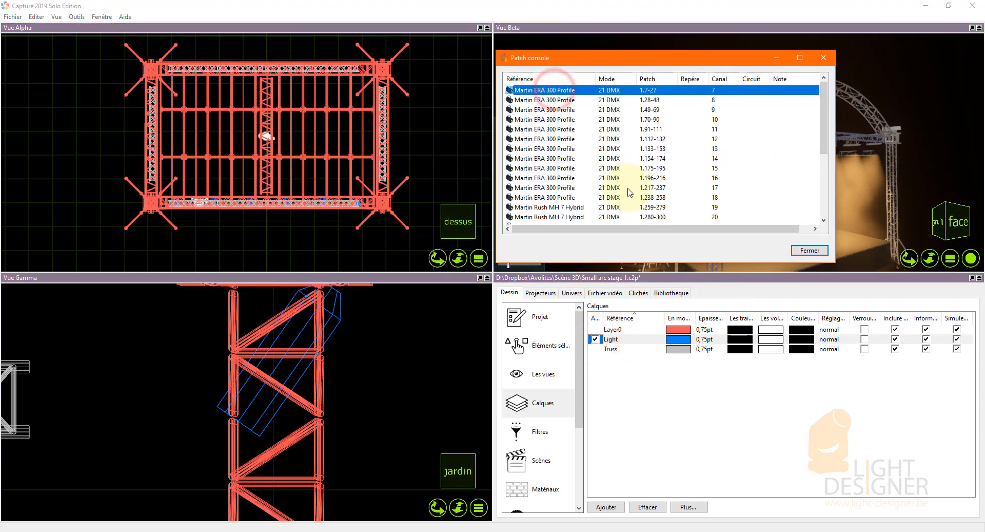
{"action": "left_click", "coordinate": [552, 197], "text": "shift"}
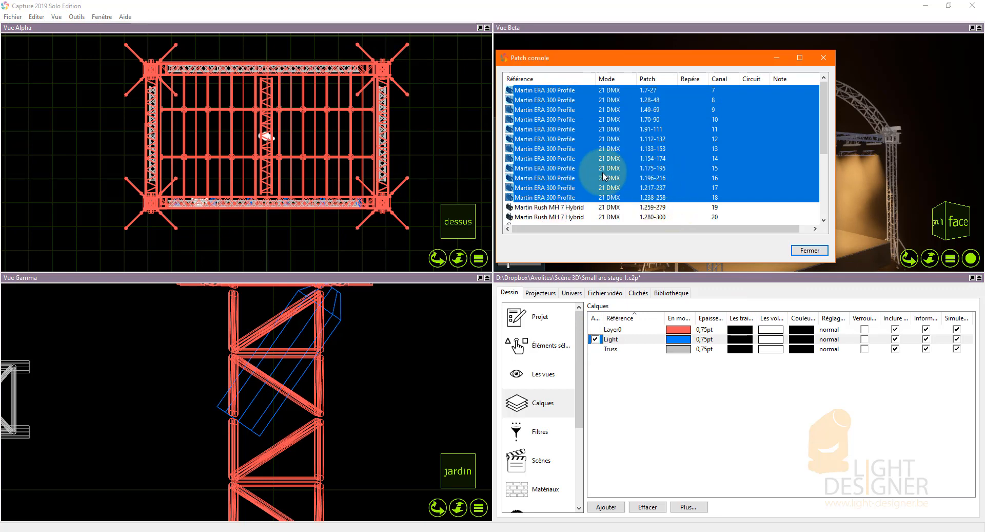
{"action": "scroll", "coordinate": [215, 185], "scroll_direction": "down", "scroll_amount": 3}
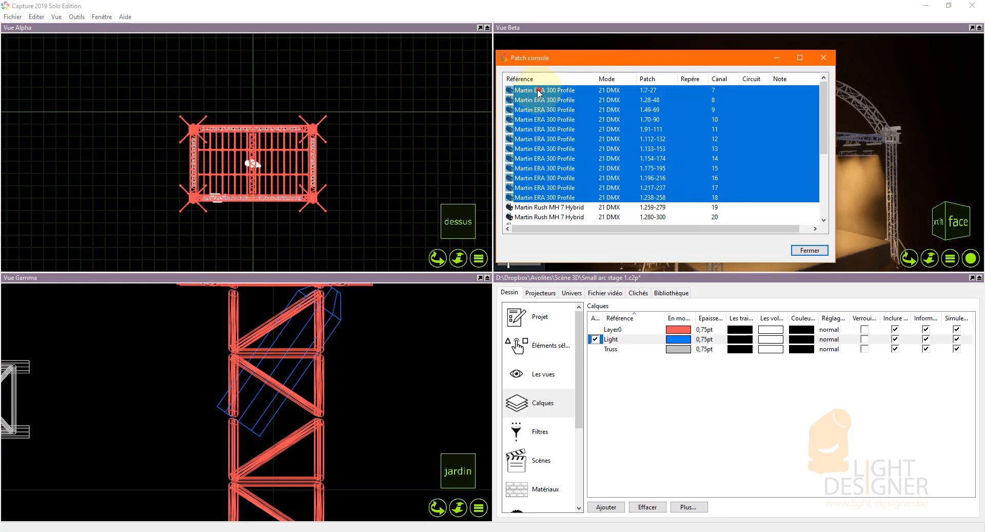
{"action": "left_click_drag", "start_coordinate": [539, 93], "coordinate": [288, 141]}
{"action": "scroll", "coordinate": [284, 111], "scroll_direction": "up", "scroll_amount": 4}
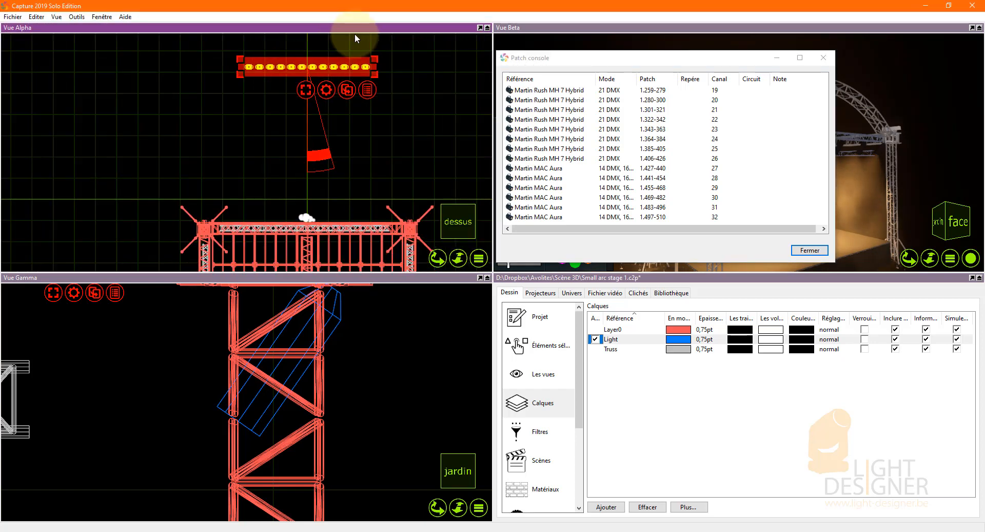
Move the ERA 300 Profile row slightly closer to the rear truss and deselect it.
{"action": "scroll", "coordinate": [355, 35], "scroll_direction": "down", "scroll_amount": 1}
{"action": "scroll", "coordinate": [288, 71], "scroll_direction": "down", "scroll_amount": 1}
{"action": "scroll", "coordinate": [339, 110], "scroll_direction": "up", "scroll_amount": 2}
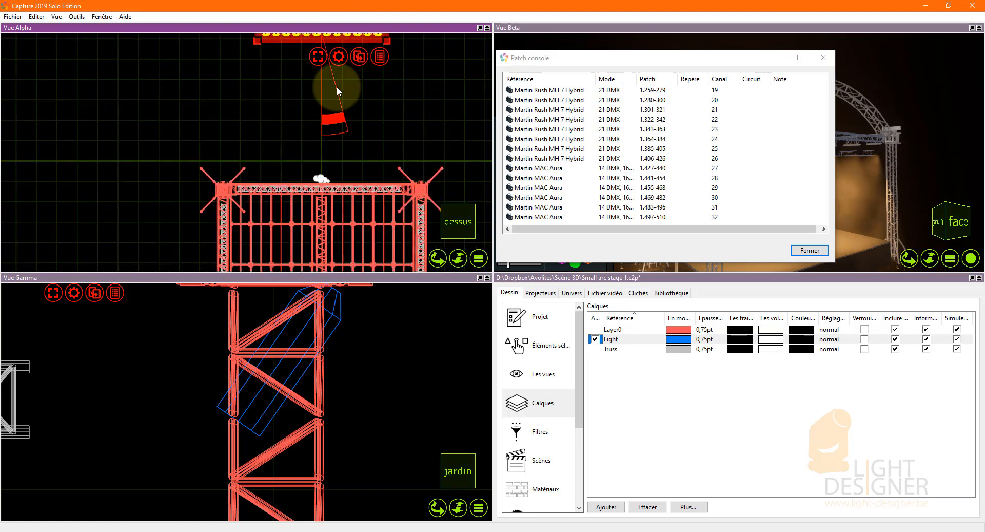
{"action": "scroll", "coordinate": [386, 122], "scroll_direction": "down", "scroll_amount": 1}
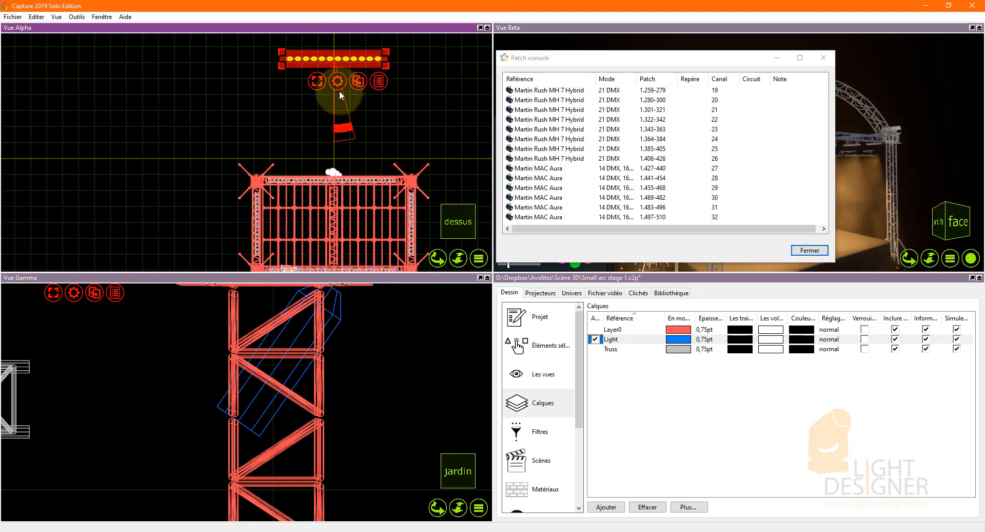
{"action": "mouse_move", "coordinate": [351, 65]}
{"action": "left_mouse_down"}
{"action": "mouse_move", "coordinate": [346, 135]}
{"action": "mouse_move", "coordinate": [349, 81]}
{"action": "left_mouse_up"}
{"action": "left_click", "coordinate": [408, 119]}
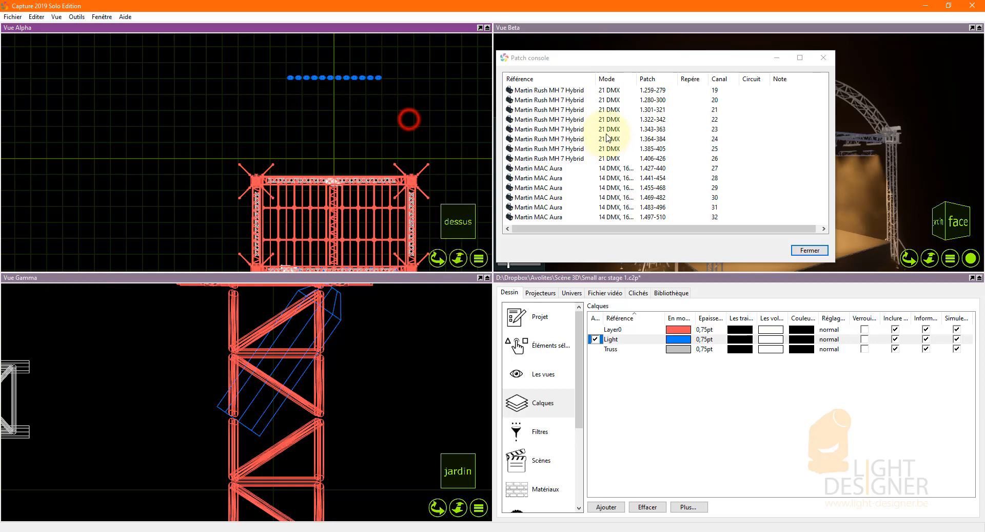
Place the eight Martin Rush MH 7 Hybrids, channels 19 to 26, rotate their row horizontal and move it just below the ERA 300 Profiles.
{"action": "left_click", "coordinate": [563, 92]}
{"action": "left_click", "coordinate": [544, 158], "text": "shift"}
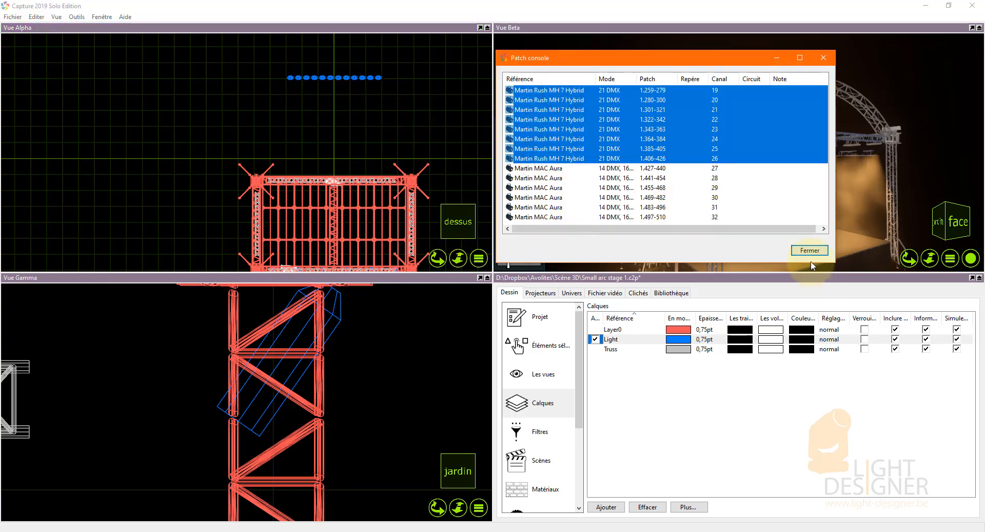
{"action": "left_click_drag", "start_coordinate": [238, 112], "coordinate": [220, 113]}
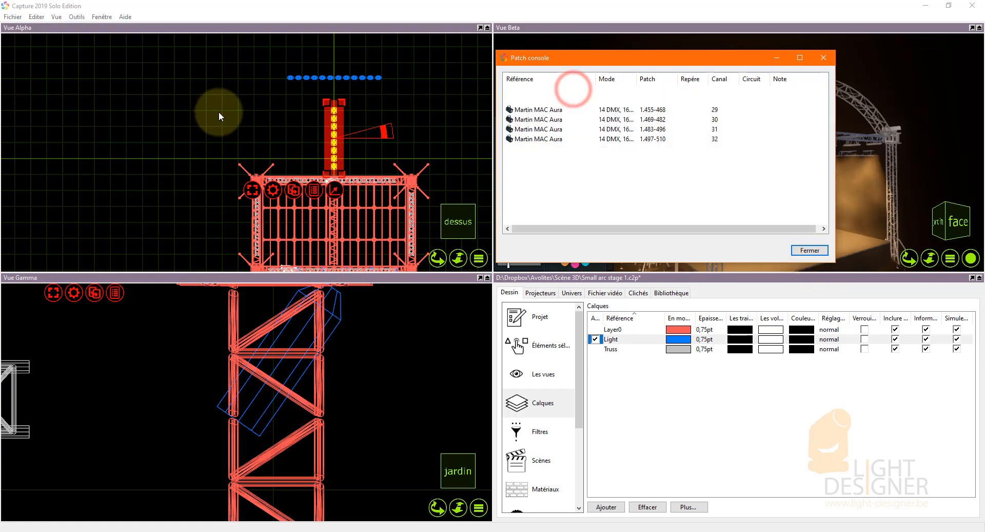
{"action": "left_click_drag", "start_coordinate": [385, 131], "coordinate": [338, 172]}
{"action": "left_click_drag", "start_coordinate": [355, 138], "coordinate": [352, 107]}
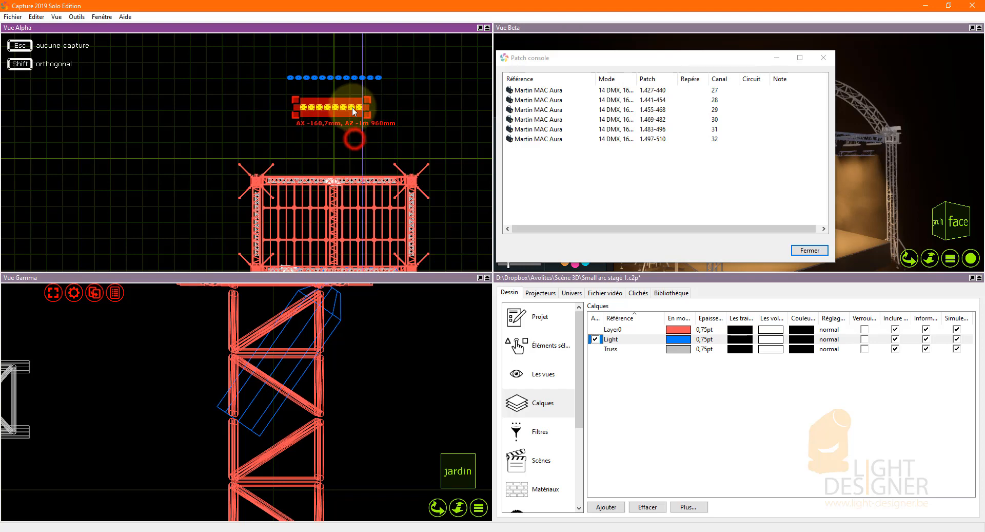
Place the six Martin MAC Auras, channels 27 to 32, in a horizontal row between the Rush MH 7 Hybrids and the rear truss.
{"action": "left_click_drag", "start_coordinate": [551, 155], "coordinate": [420, 119]}
{"action": "left_click_drag", "start_coordinate": [377, 188], "coordinate": [333, 234]}
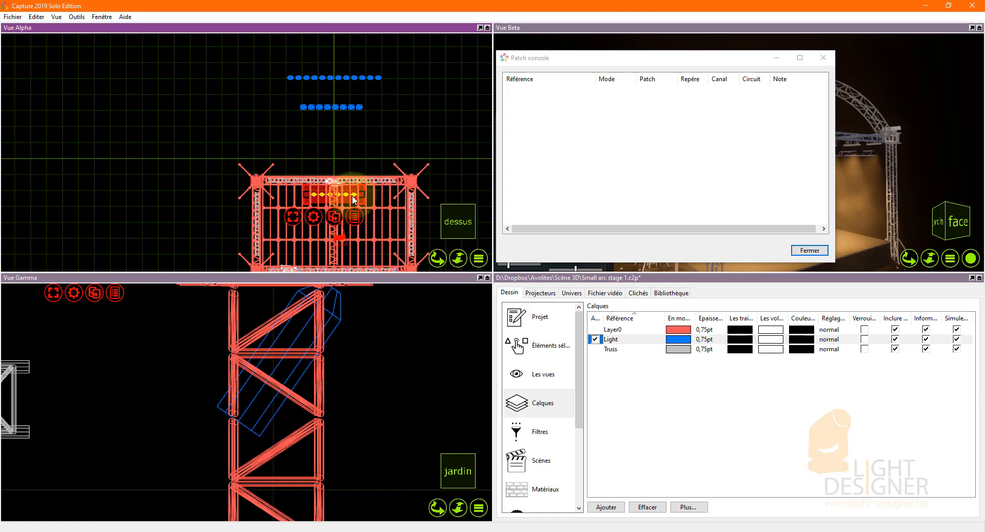
{"action": "left_click_drag", "start_coordinate": [352, 195], "coordinate": [352, 132]}
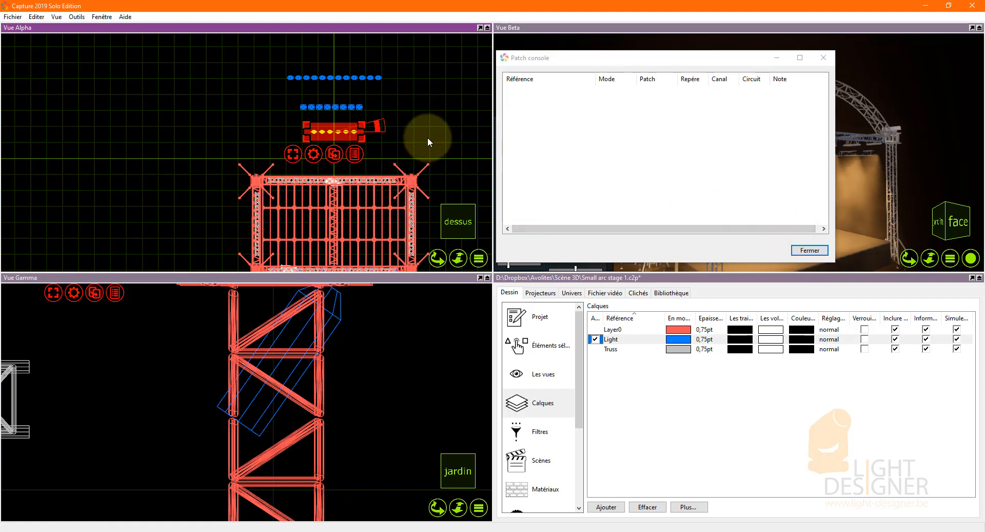
Close the console patch window and switch to Avolites Titan Go.
{"action": "left_click", "coordinate": [811, 250]}
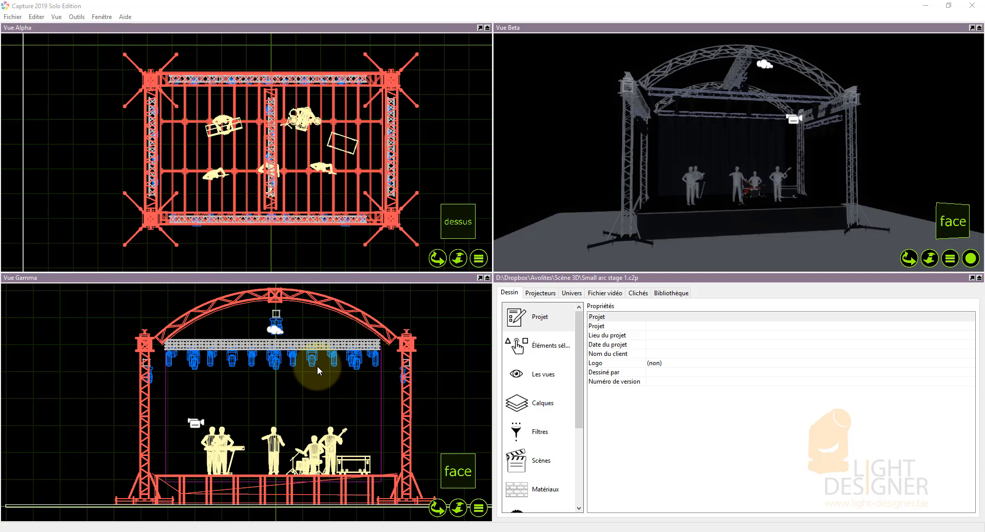
{"action": "left_click", "coordinate": [316, 530]}
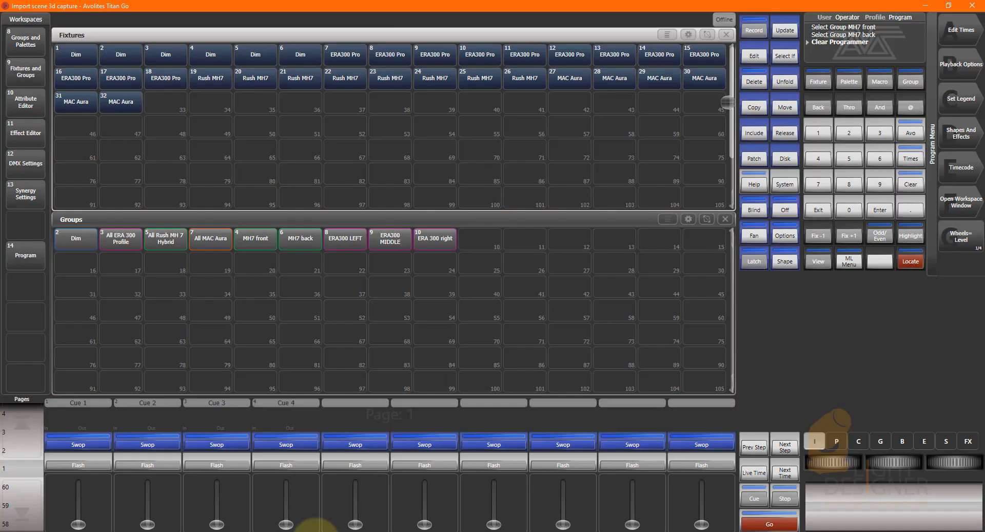
{"action": "left_click", "coordinate": [948, 5]}
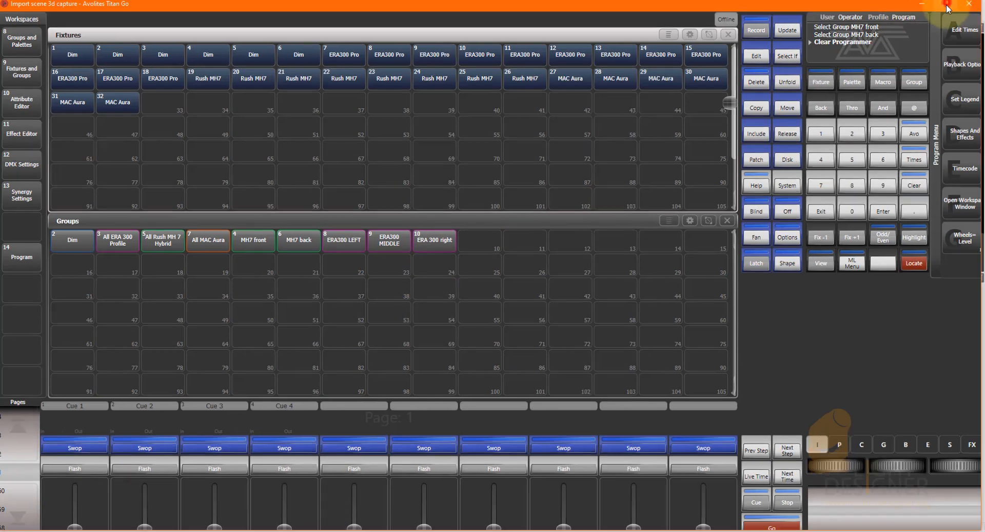
{"action": "left_click_drag", "start_coordinate": [978, 1], "coordinate": [592, 37]}
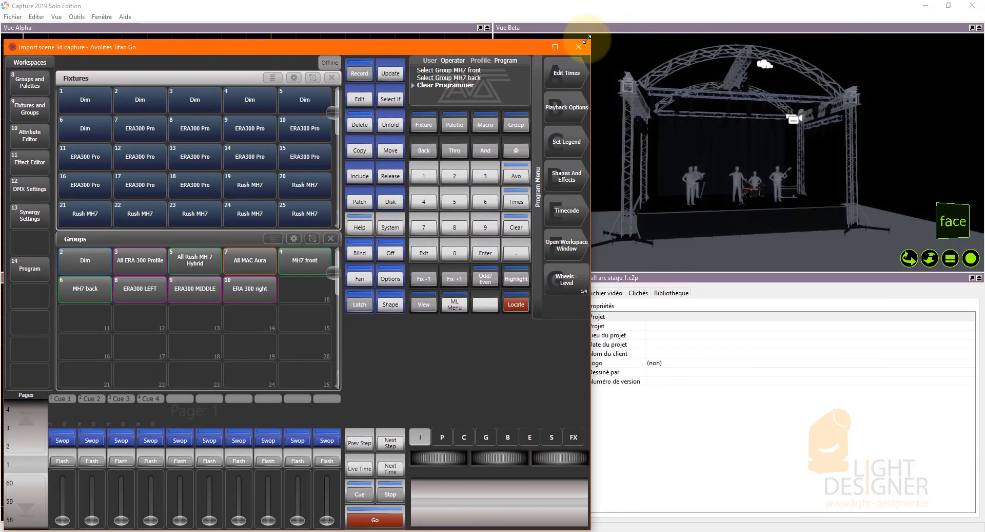
{"action": "left_click_drag", "start_coordinate": [475, 45], "coordinate": [482, 18]}
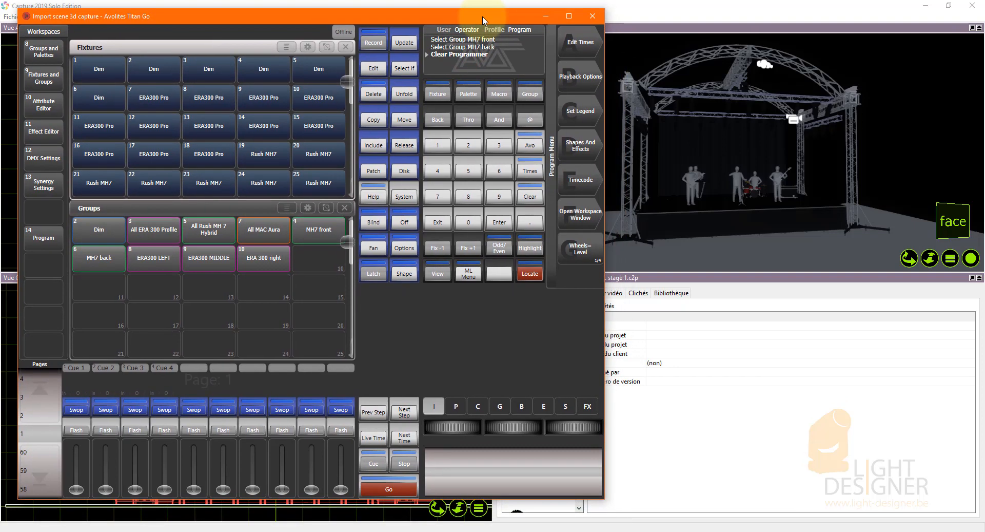
{"action": "left_click_drag", "start_coordinate": [379, 19], "coordinate": [385, 21]}
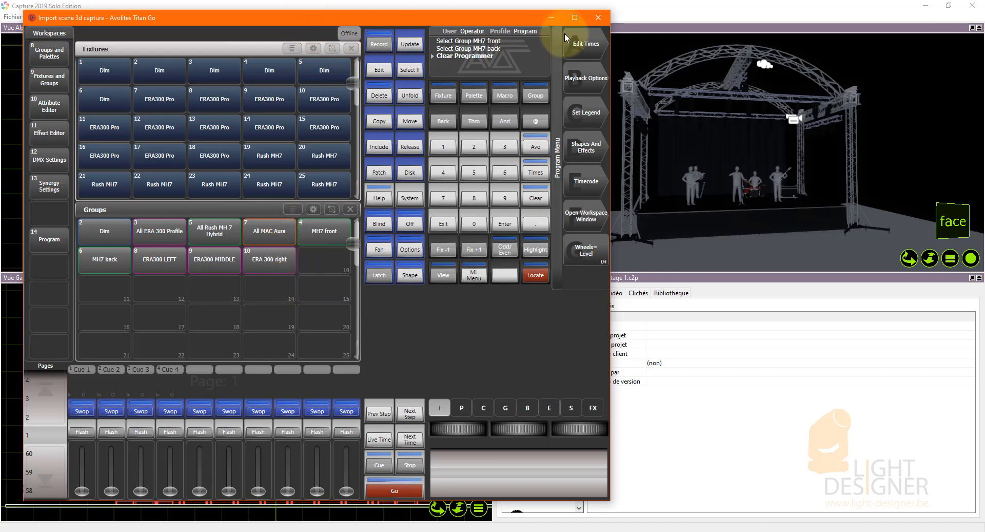
{"action": "left_click", "coordinate": [575, 17]}
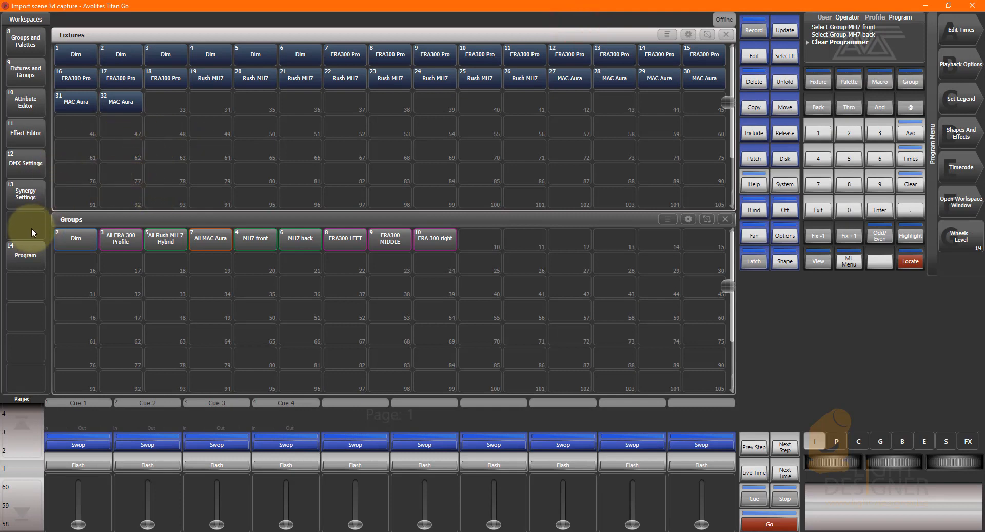
Display the Program workspace in Titan Go and float a reduced Capture window showing only Vue Beta over it.
{"action": "left_click", "coordinate": [24, 255]}
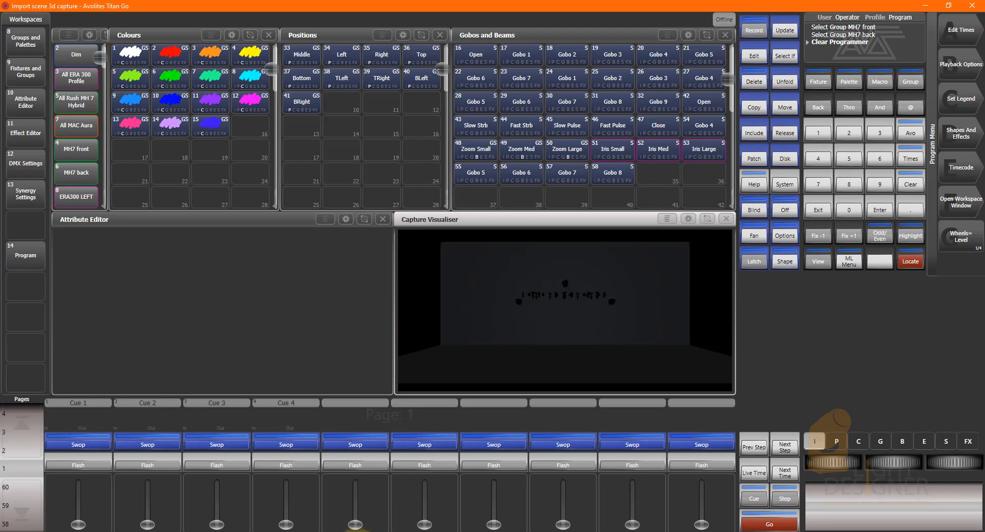
{"action": "left_click", "coordinate": [372, 530]}
{"action": "left_click_drag", "start_coordinate": [694, 1], "coordinate": [751, 13]}
{"action": "left_click", "coordinate": [931, 40]}
{"action": "left_click_drag", "start_coordinate": [833, 12], "coordinate": [702, 48]}
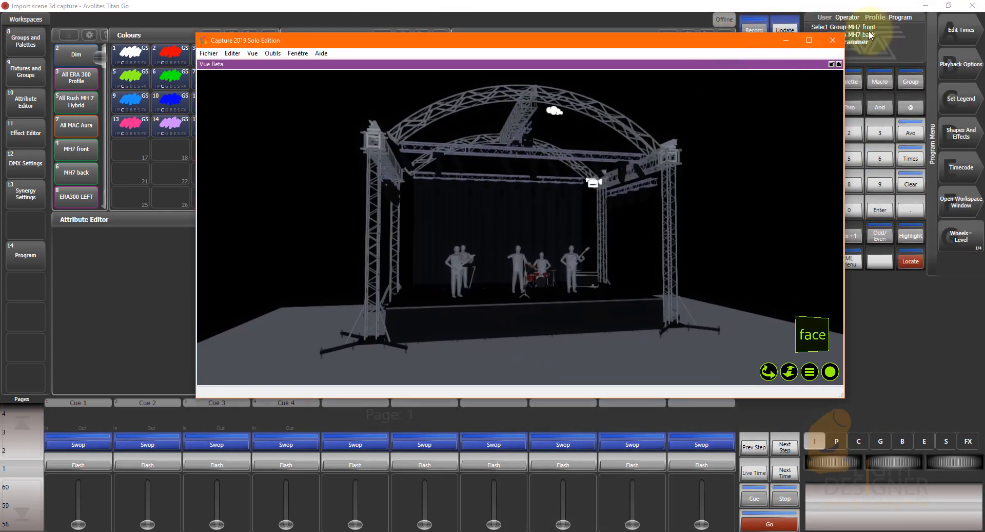
Shrink the floating Capture window further and close the Undo History window in Titan Go.
{"action": "left_click", "coordinate": [856, 36]}
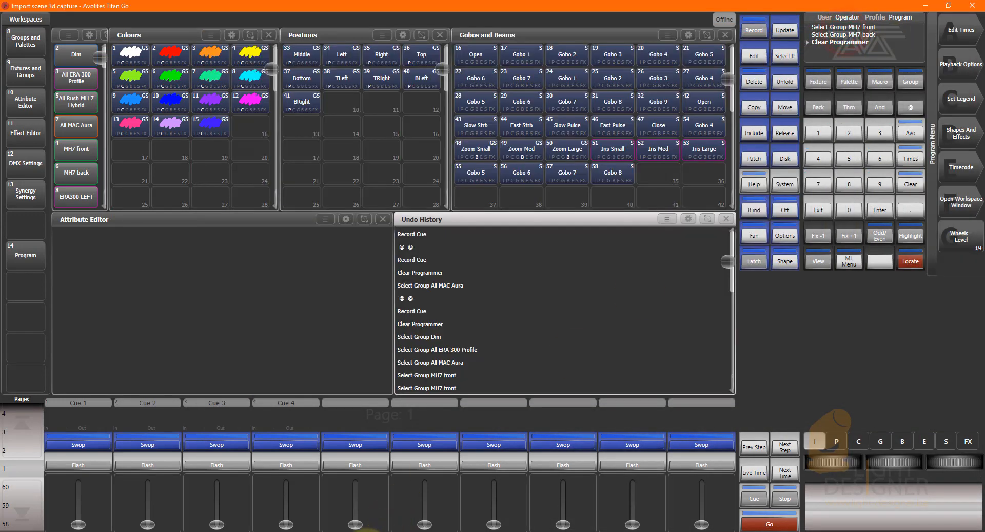
{"action": "left_click", "coordinate": [370, 531]}
{"action": "left_click_drag", "start_coordinate": [842, 396], "coordinate": [541, 349]}
{"action": "left_click_drag", "start_coordinate": [437, 40], "coordinate": [312, 51]}
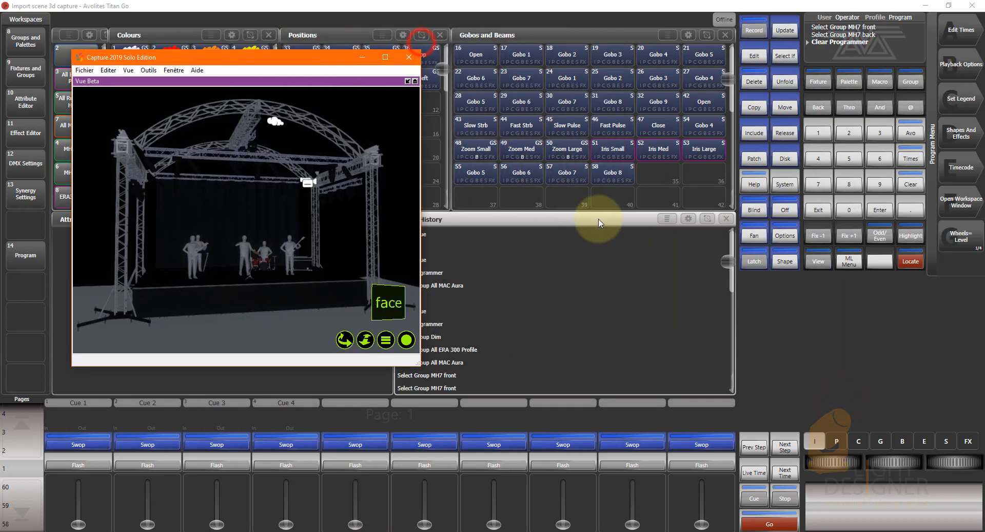
{"action": "left_click", "coordinate": [598, 219]}
{"action": "left_click", "coordinate": [724, 219]}
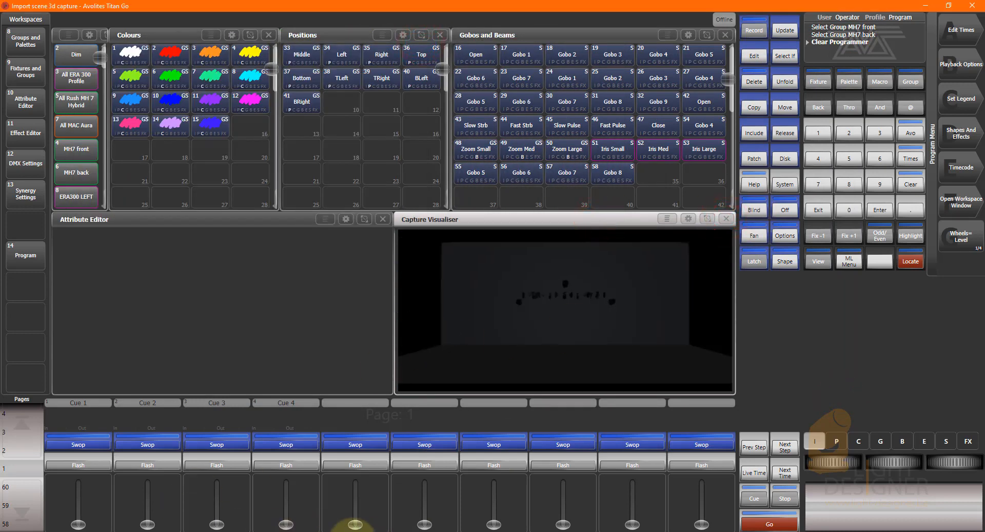
Select the All ERA 300 Profile group in Titan Go and check which fixtures it highlights in Capture's Vue Beta.
{"action": "left_click", "coordinate": [368, 528]}
{"action": "left_click_drag", "start_coordinate": [319, 54], "coordinate": [263, 39]}
{"action": "left_click_drag", "start_coordinate": [239, 257], "coordinate": [226, 260]}
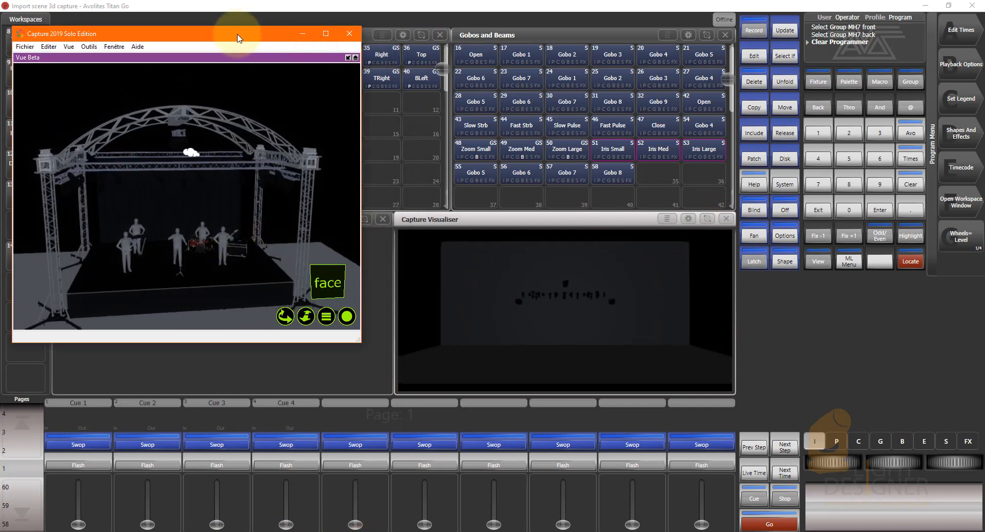
{"action": "left_click_drag", "start_coordinate": [236, 36], "coordinate": [261, 124]}
{"action": "left_click", "coordinate": [72, 79]}
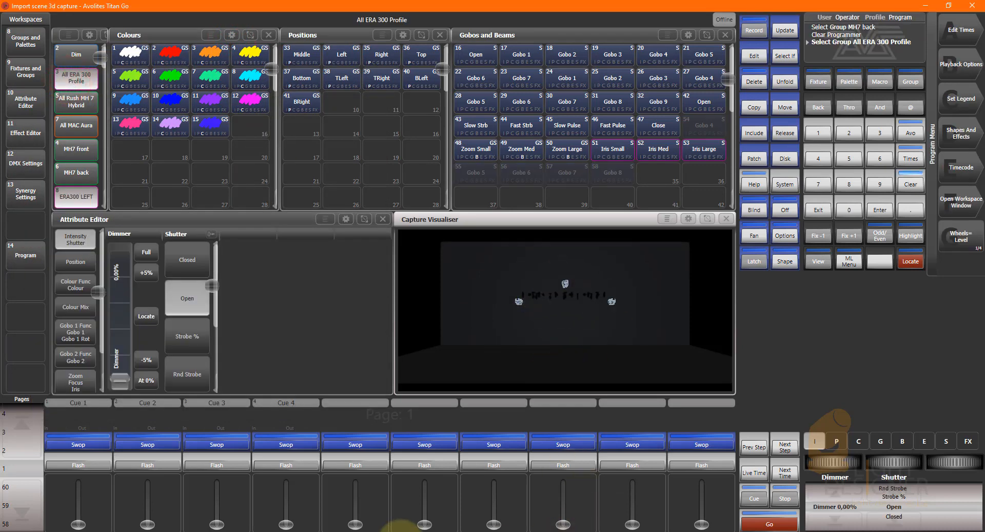
{"action": "left_click", "coordinate": [374, 530]}
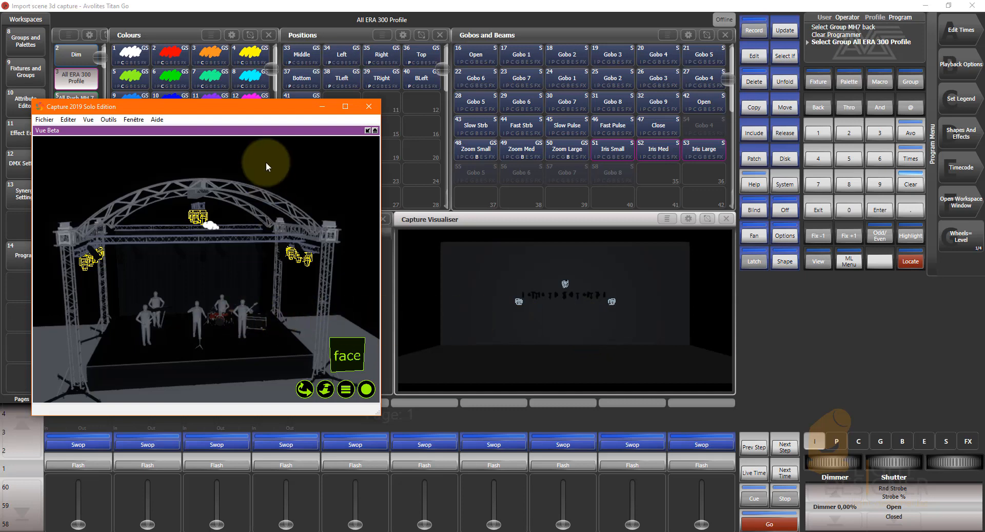
Examine the stage and its rig from several angles and distances in Capture's Vue Beta.
{"action": "right_click_drag", "start_coordinate": [265, 150], "coordinate": [233, 316]}
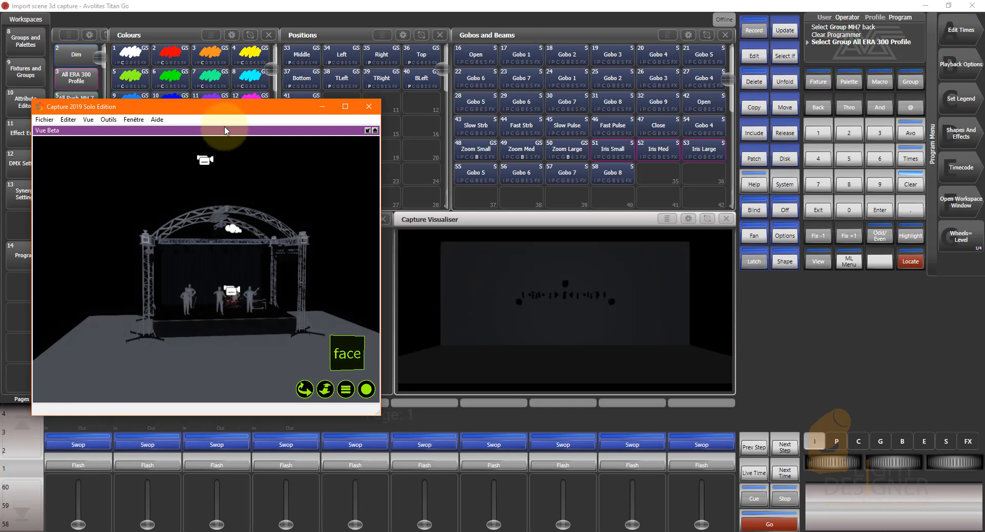
{"action": "scroll", "coordinate": [172, 258], "scroll_direction": "up", "scroll_amount": 5}
{"action": "scroll", "coordinate": [167, 257], "scroll_direction": "down", "scroll_amount": 3}
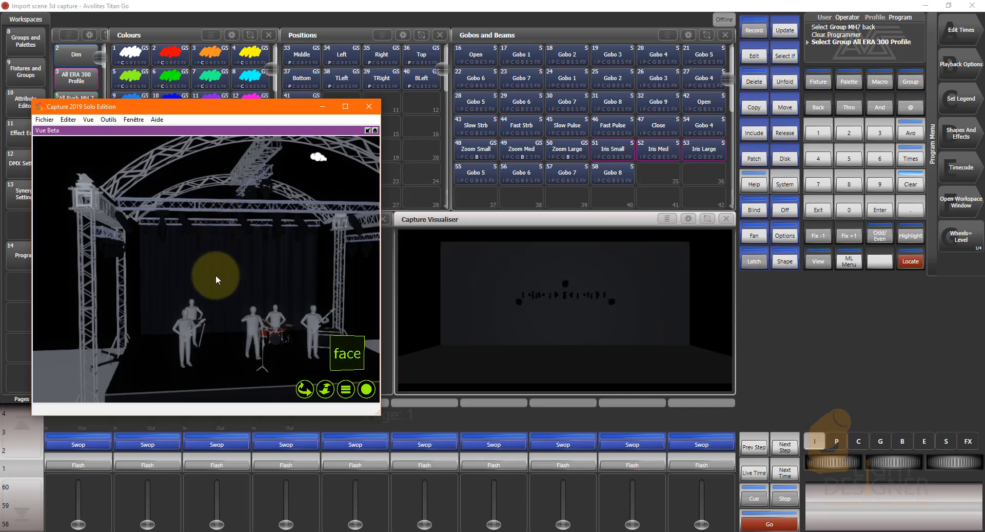
{"action": "scroll", "coordinate": [204, 283], "scroll_direction": "down", "scroll_amount": 3}
{"action": "middle_click_drag", "start_coordinate": [204, 284], "coordinate": [227, 251]}
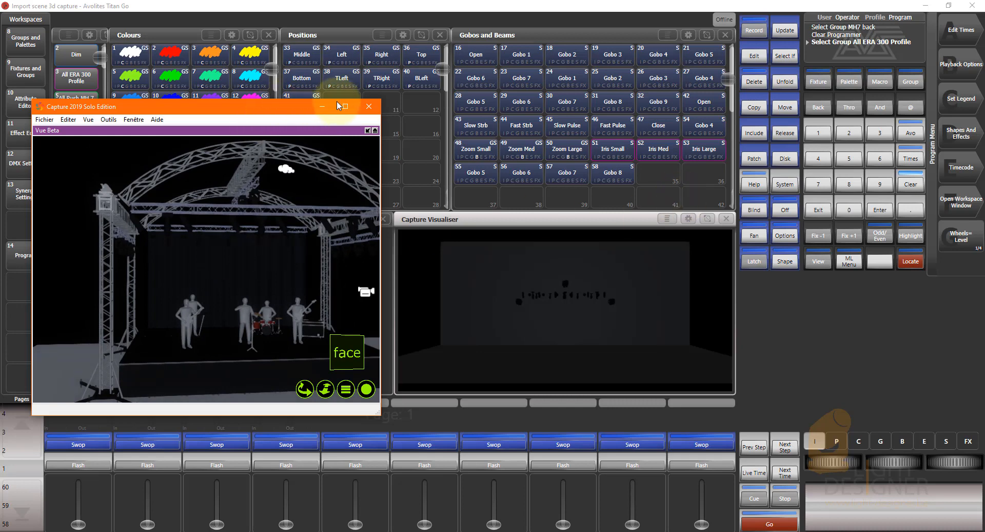
Maximise the Capture window and bring back the four-pane layout with all views and the project properties.
{"action": "left_click_drag", "start_coordinate": [224, 110], "coordinate": [579, 54]}
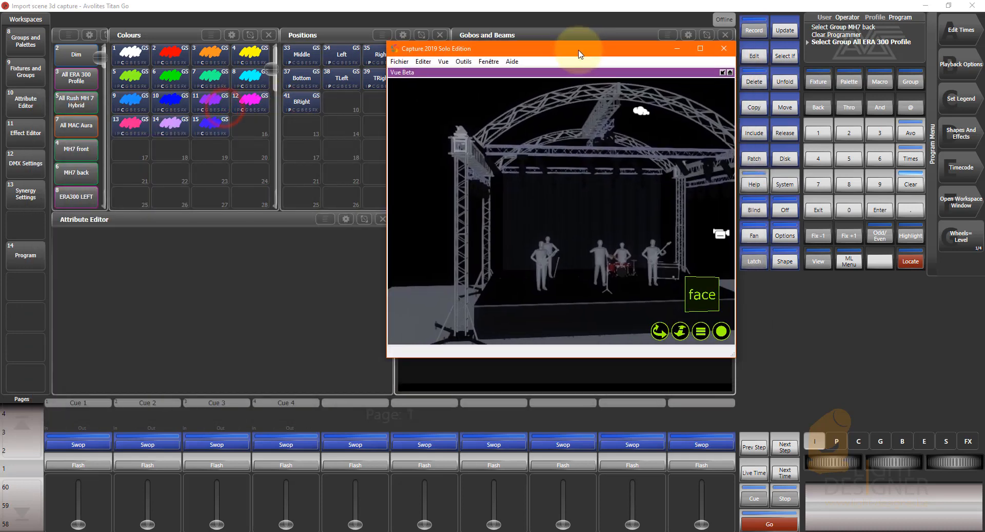
{"action": "left_click", "coordinate": [700, 49]}
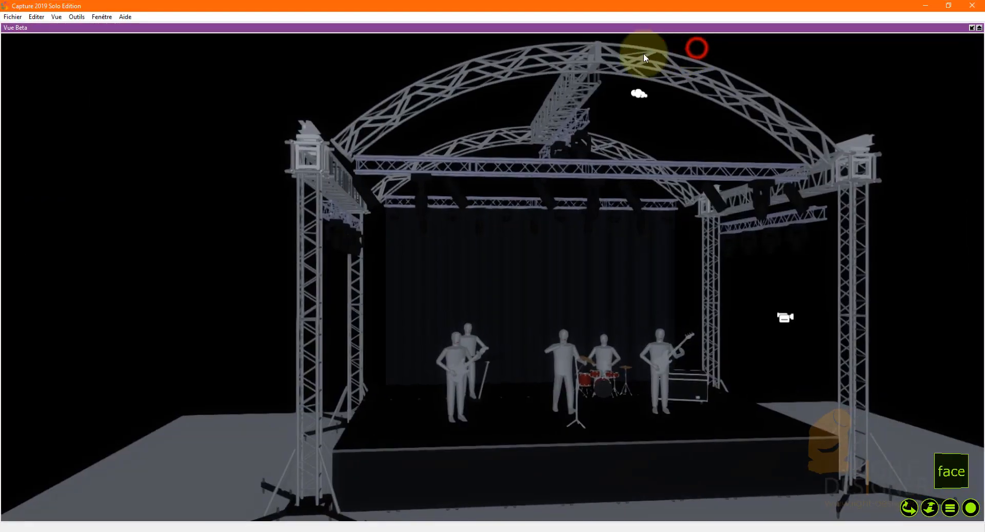
{"action": "left_click", "coordinate": [971, 27]}
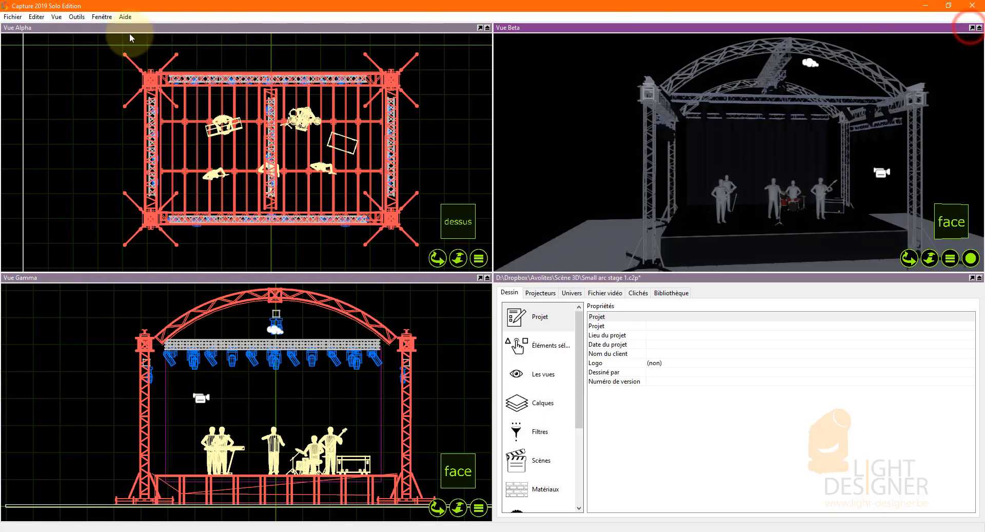
Start exporting the project to Capture Atlas format.
{"action": "left_click", "coordinate": [13, 17]}
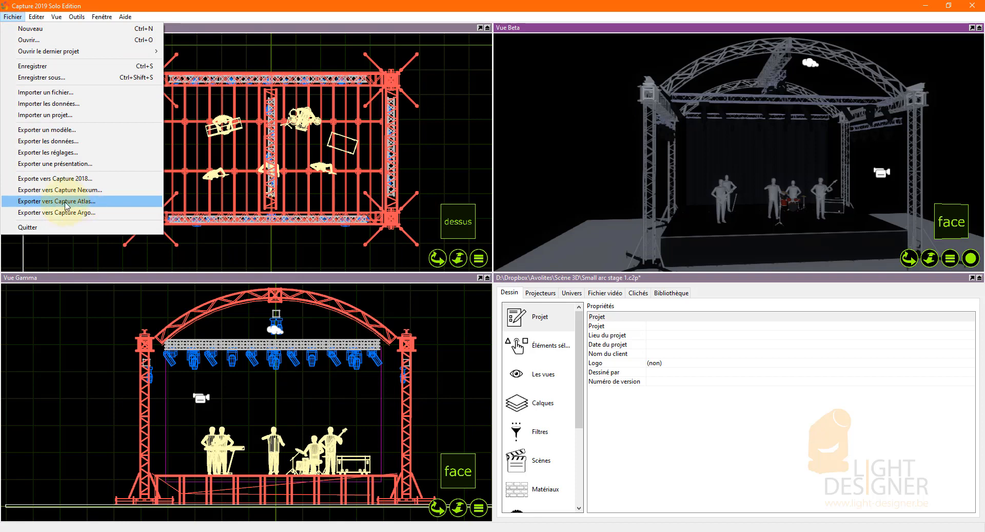
{"action": "left_click", "coordinate": [31, 200]}
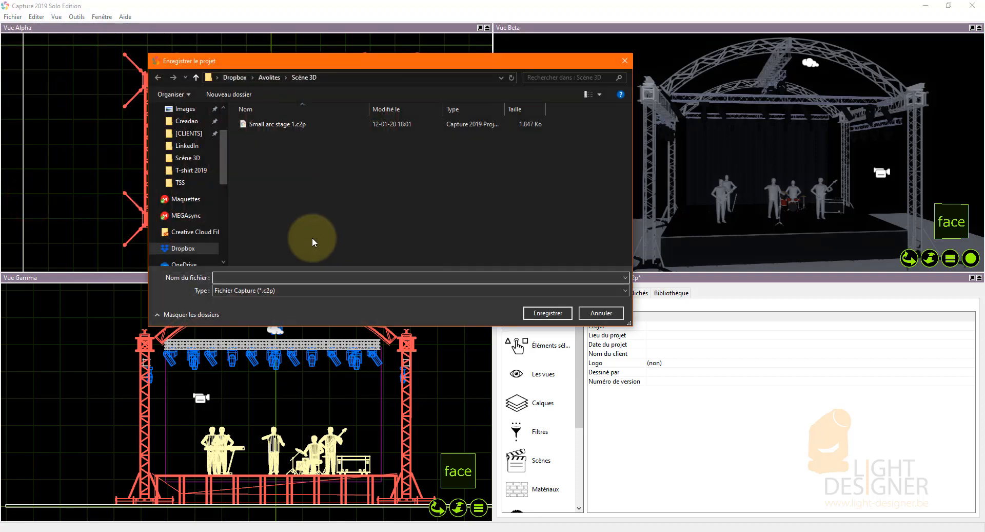
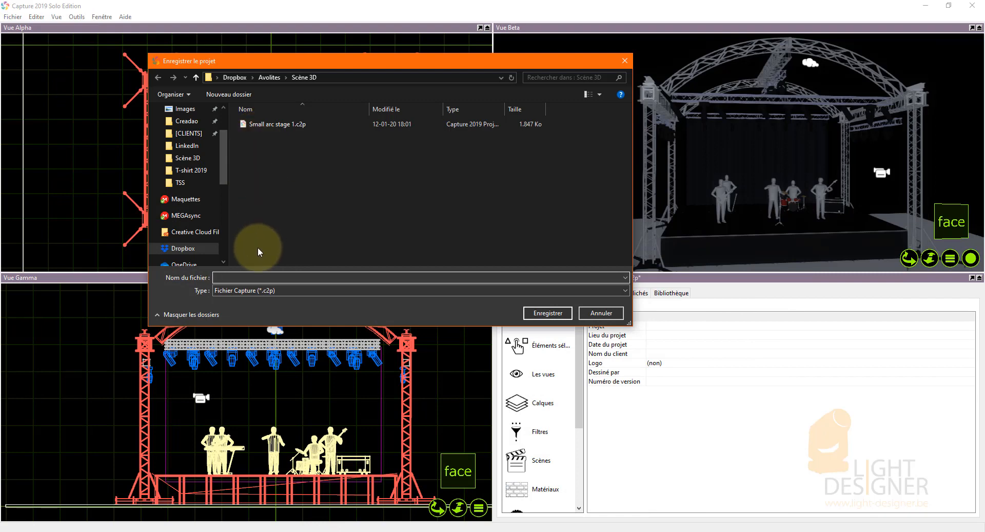
Export the project to Capture Atlas format as Small arc stage 1.c2p in the Scène 3D folder, replacing the existing file.
{"action": "left_click", "coordinate": [275, 125]}
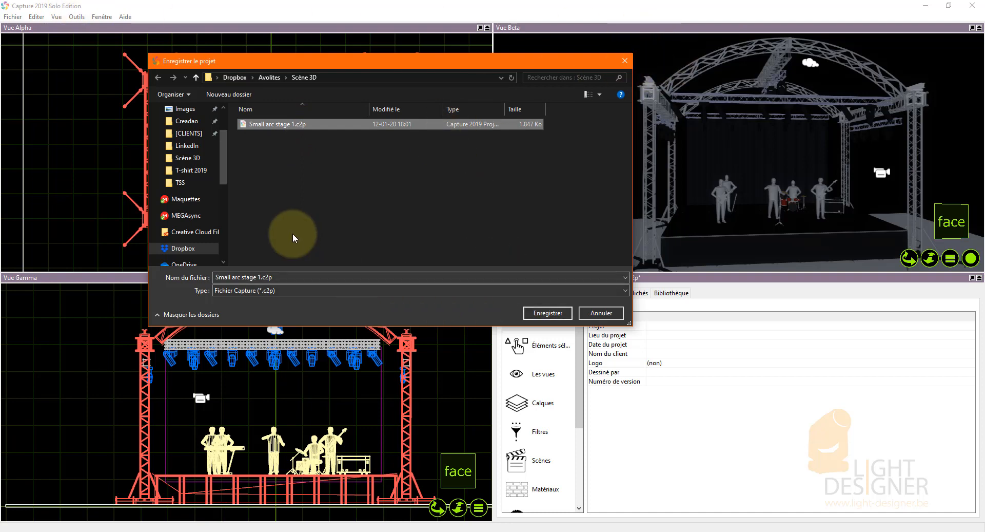
{"action": "left_click", "coordinate": [548, 314]}
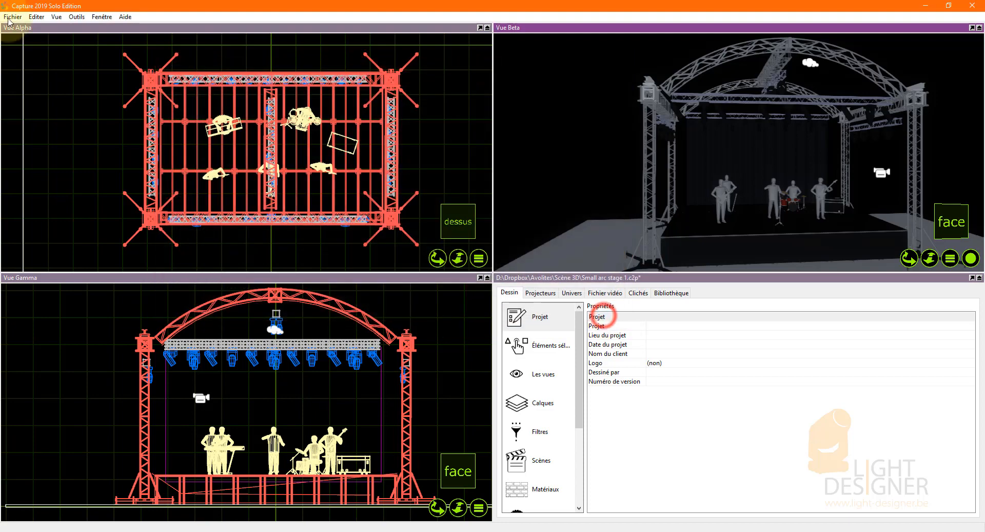
{"action": "left_click", "coordinate": [13, 16]}
{"action": "left_click", "coordinate": [44, 191]}
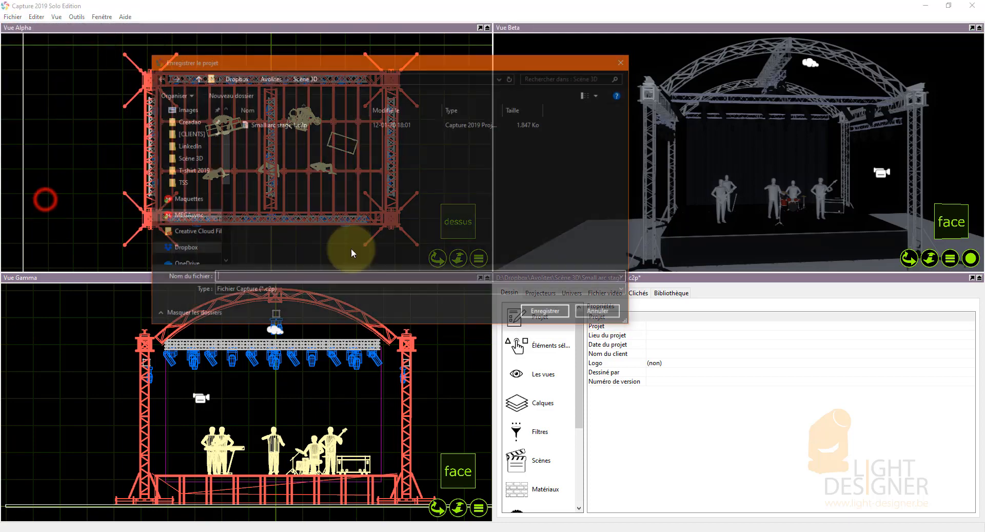
{"action": "left_click", "coordinate": [255, 124]}
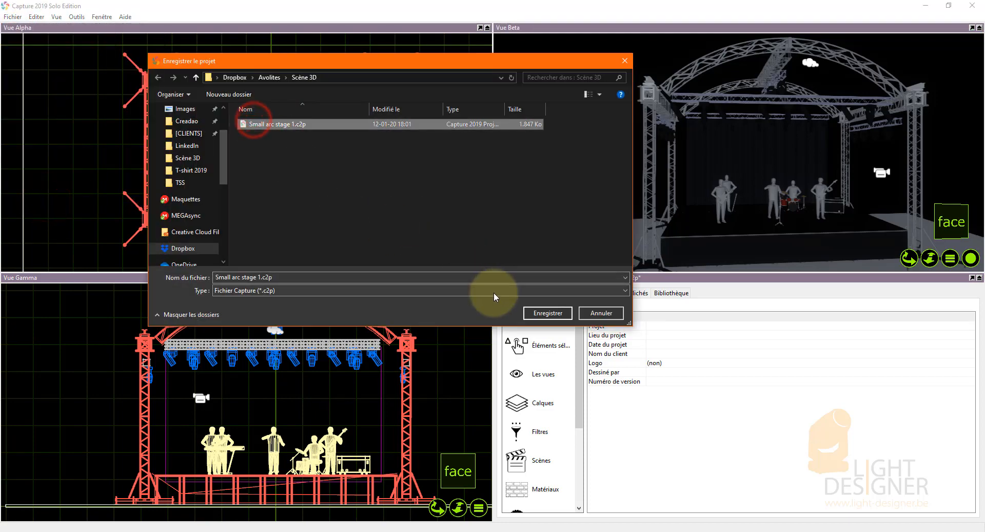
{"action": "left_click", "coordinate": [548, 313]}
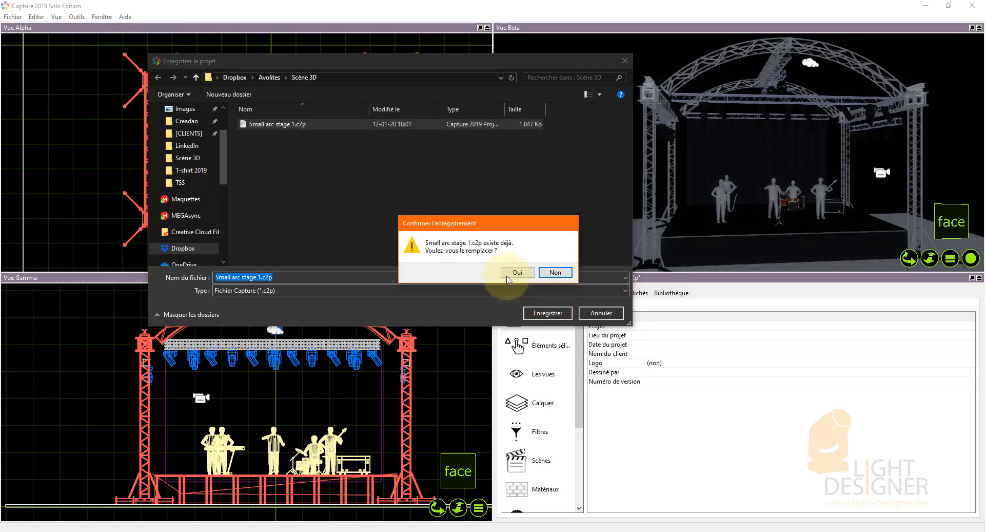
{"action": "left_click", "coordinate": [526, 276]}
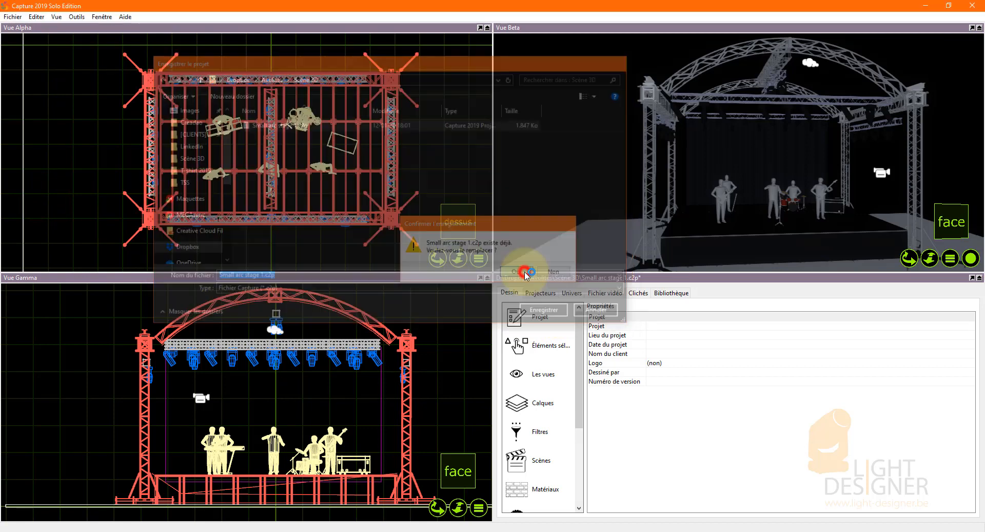
Switch to Avolites Titan Go and raise the Cue 1 playback fader so the stage fixtures light up.
{"action": "left_click", "coordinate": [927, 7]}
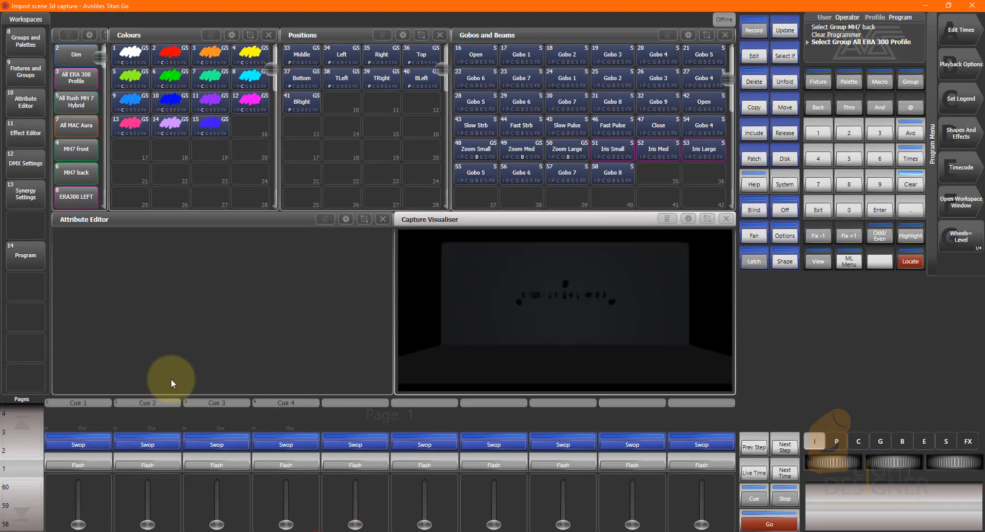
{"action": "left_click", "coordinate": [948, 5]}
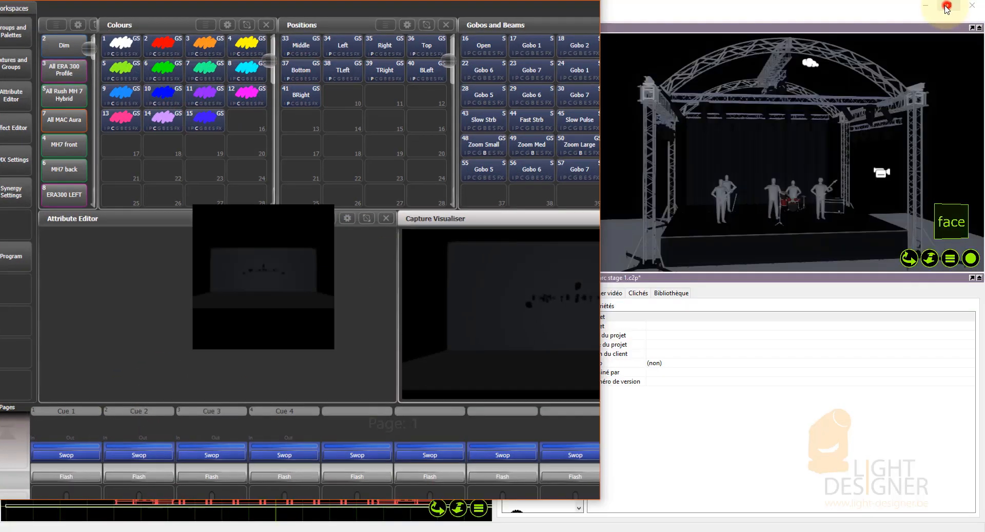
{"action": "left_click_drag", "start_coordinate": [82, 490], "coordinate": [76, 465]}
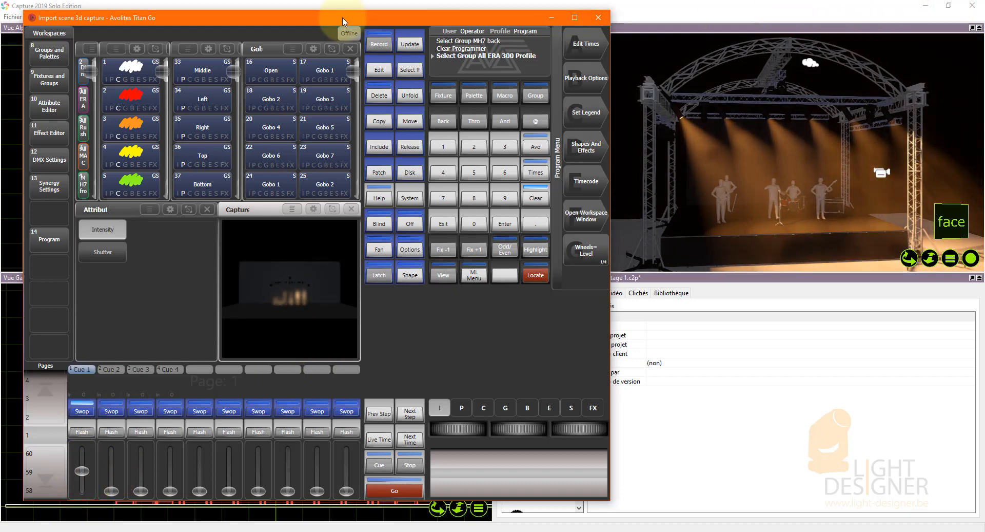
Maximise Titan Go and enlarge the Capture Visualiser window to fill the whole workspace area.
{"action": "left_click_drag", "start_coordinate": [343, 17], "coordinate": [325, 13]}
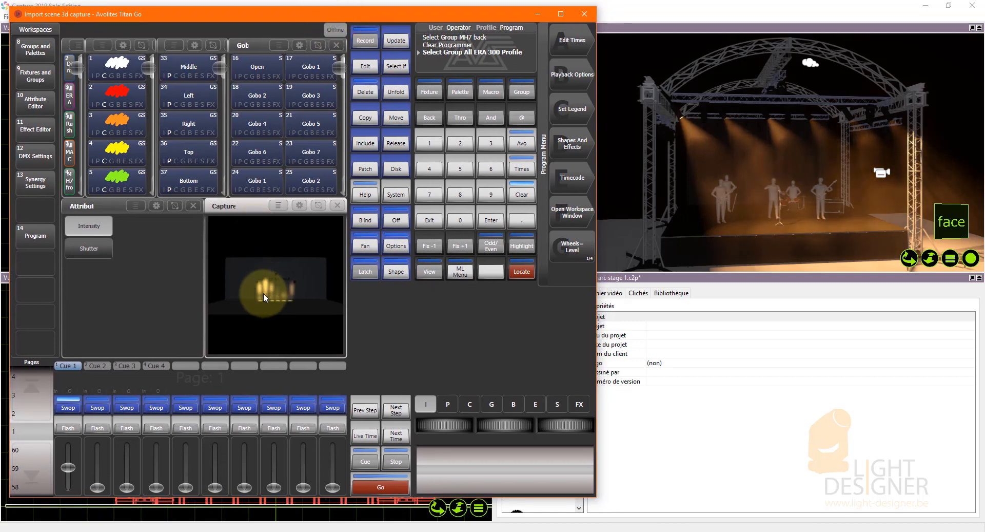
{"action": "left_click", "coordinate": [475, 94]}
{"action": "left_click", "coordinate": [563, 14]}
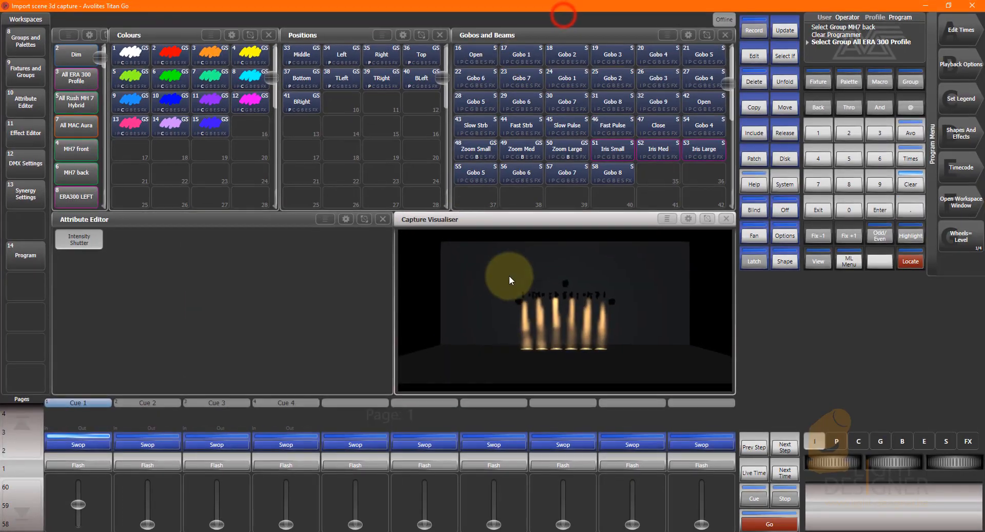
{"action": "left_click", "coordinate": [707, 217]}
{"action": "left_click", "coordinate": [77, 41]}
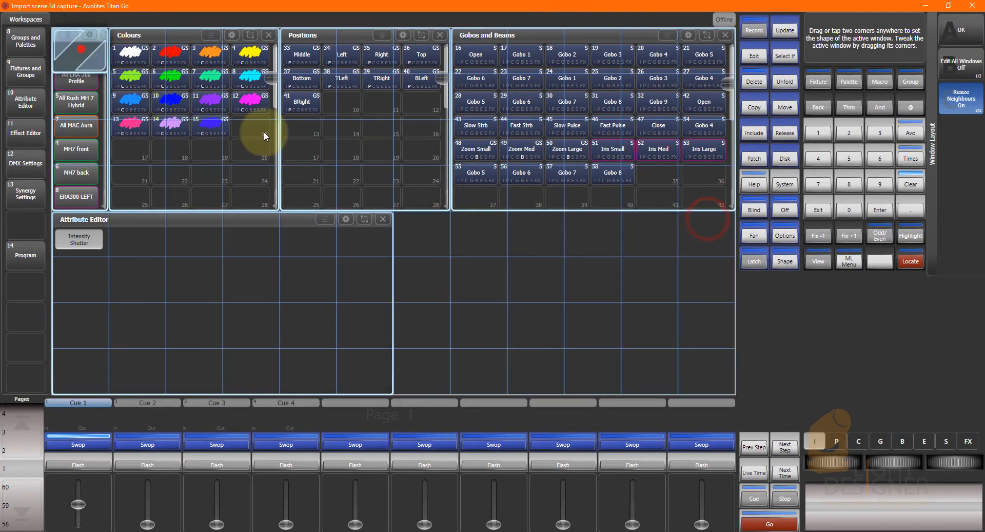
{"action": "left_click", "coordinate": [707, 368]}
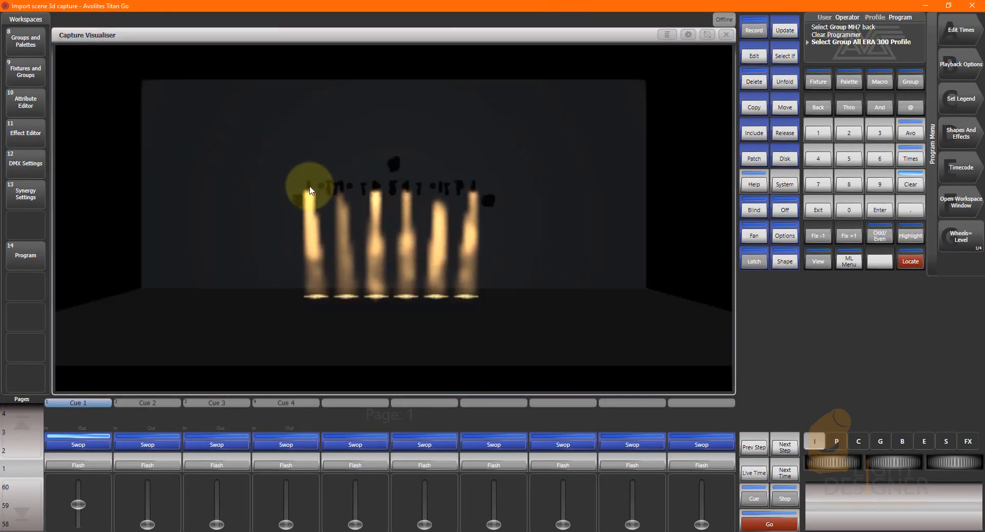
Switch back to Capture and select the six alternating profile fixtures along the front truss in Vue Gamma.
{"action": "left_click", "coordinate": [925, 6]}
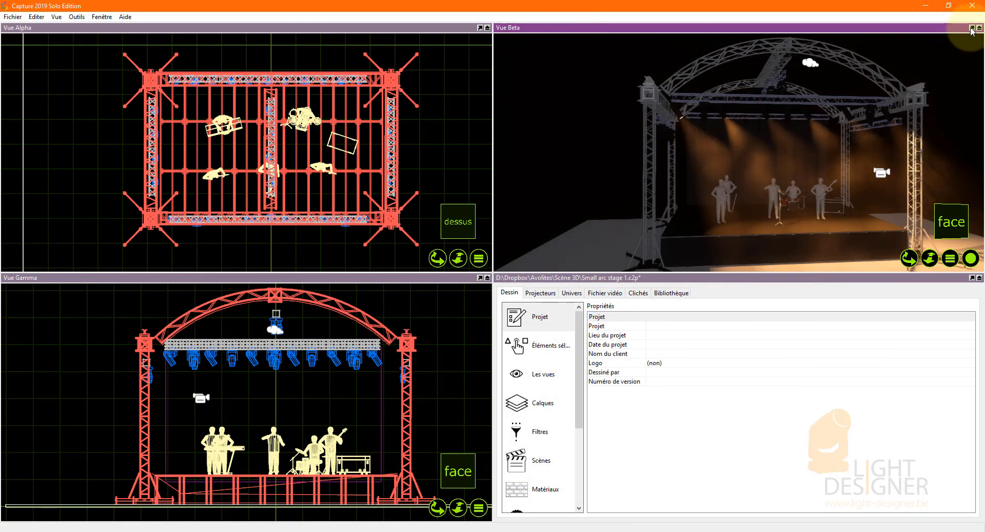
{"action": "left_click", "coordinate": [172, 358]}
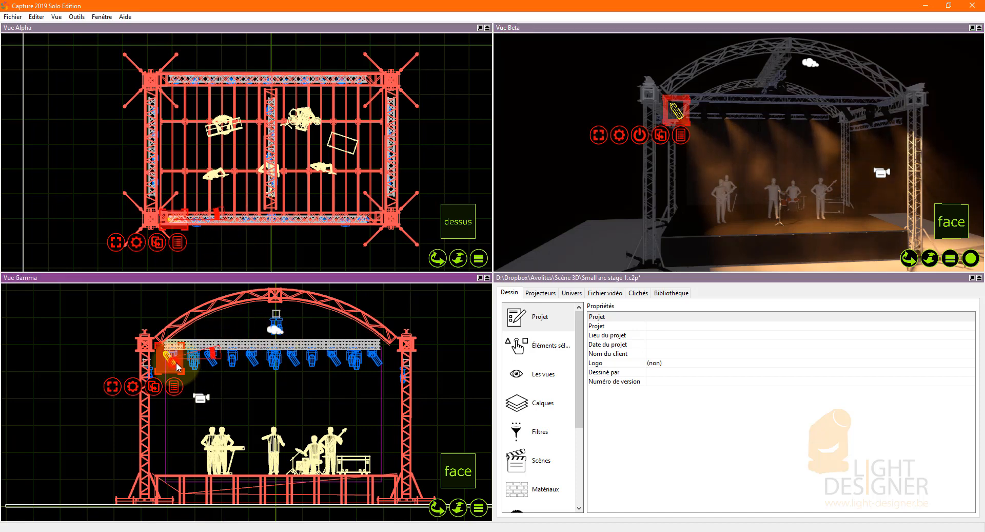
{"action": "scroll", "coordinate": [217, 371], "scroll_direction": "up", "scroll_amount": 2}
{"action": "left_click", "coordinate": [210, 362], "text": "ctrl"}
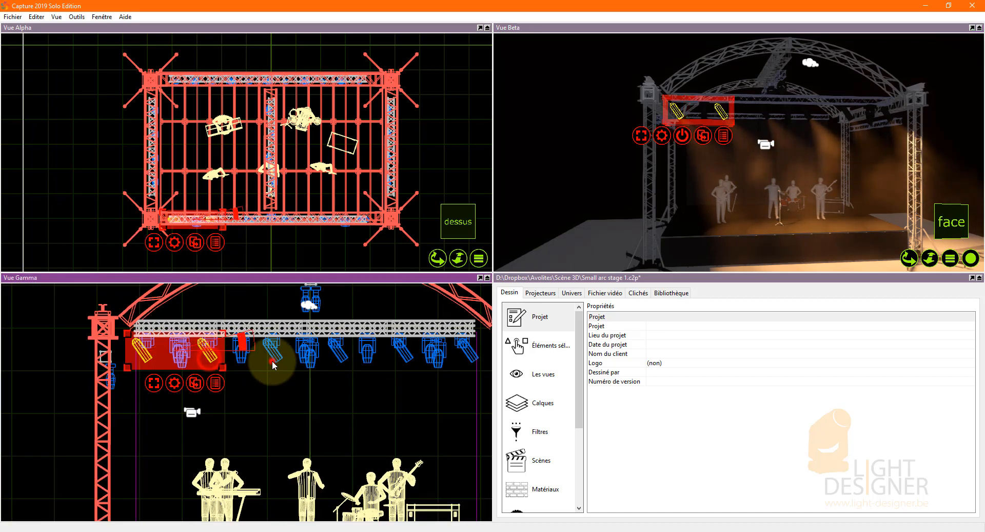
{"action": "left_click", "coordinate": [271, 360], "text": "ctrl"}
{"action": "left_click", "coordinate": [340, 358], "text": "ctrl"}
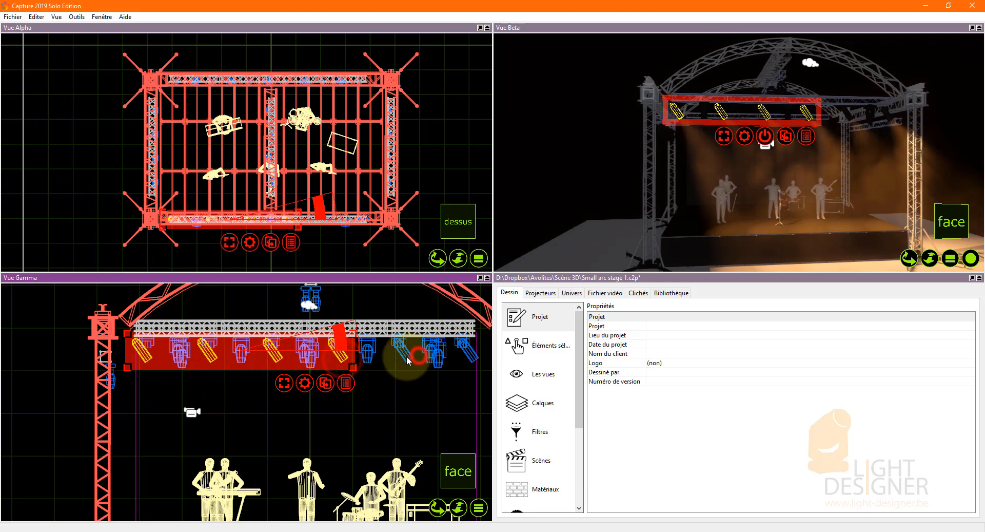
{"action": "left_click", "coordinate": [404, 353], "text": "ctrl"}
{"action": "left_click", "coordinate": [465, 351], "text": "ctrl"}
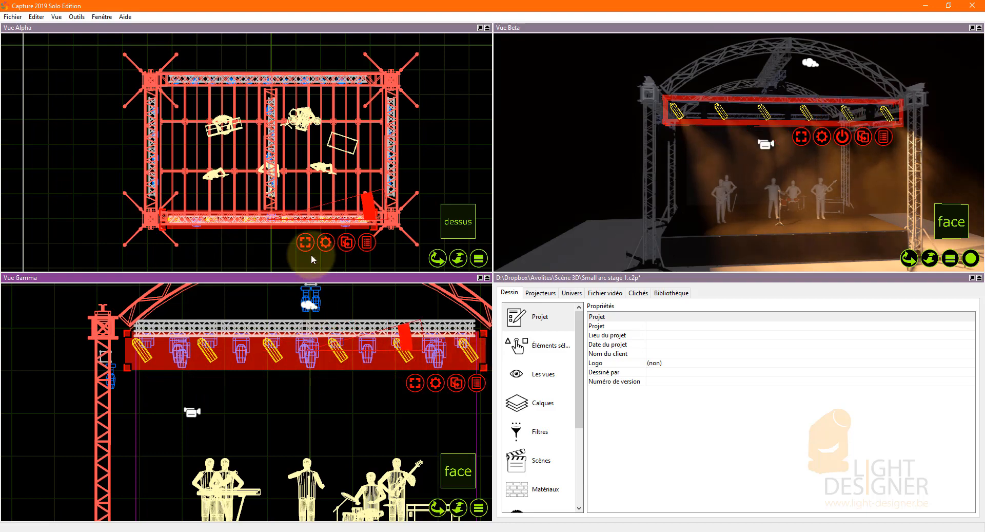
{"action": "scroll", "coordinate": [267, 216], "scroll_direction": "up", "scroll_amount": 3}
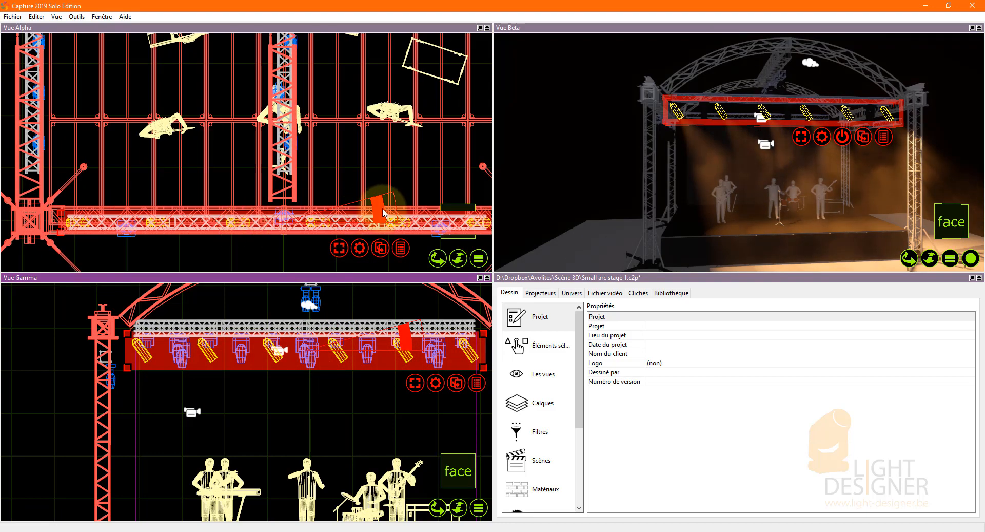
{"action": "left_click_drag", "start_coordinate": [380, 208], "coordinate": [372, 200], "text": "shift"}
{"action": "key", "text": "ctrl+l"}
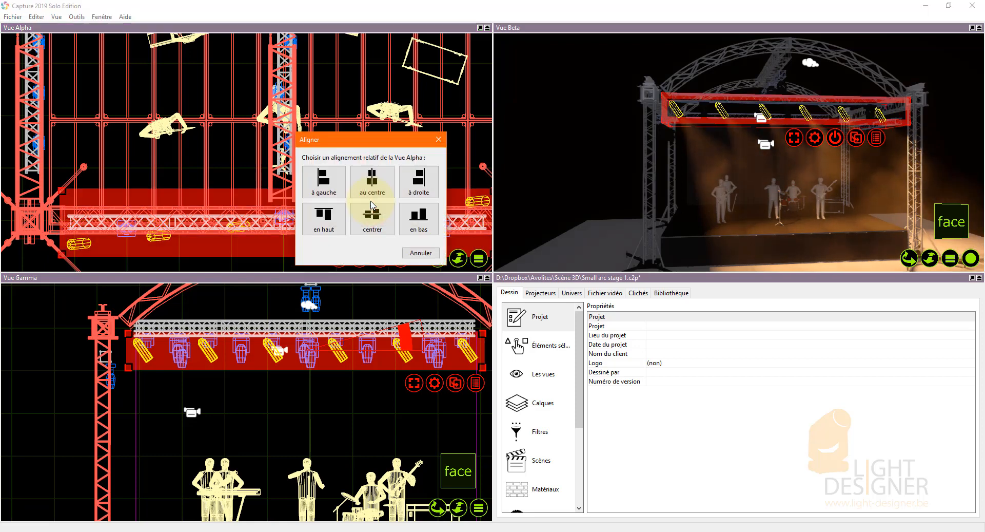
{"action": "left_click", "coordinate": [420, 253]}
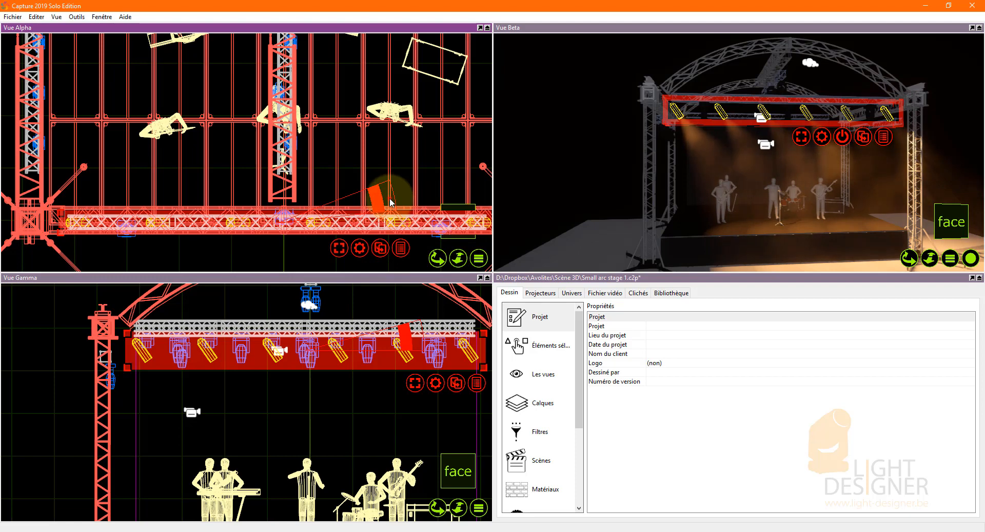
Turn the six selected front-truss profiles in Vue Alpha, by about 96°, so their beams point at the band on stage.
{"action": "left_click_drag", "start_coordinate": [391, 203], "coordinate": [259, 135], "text": "shift"}
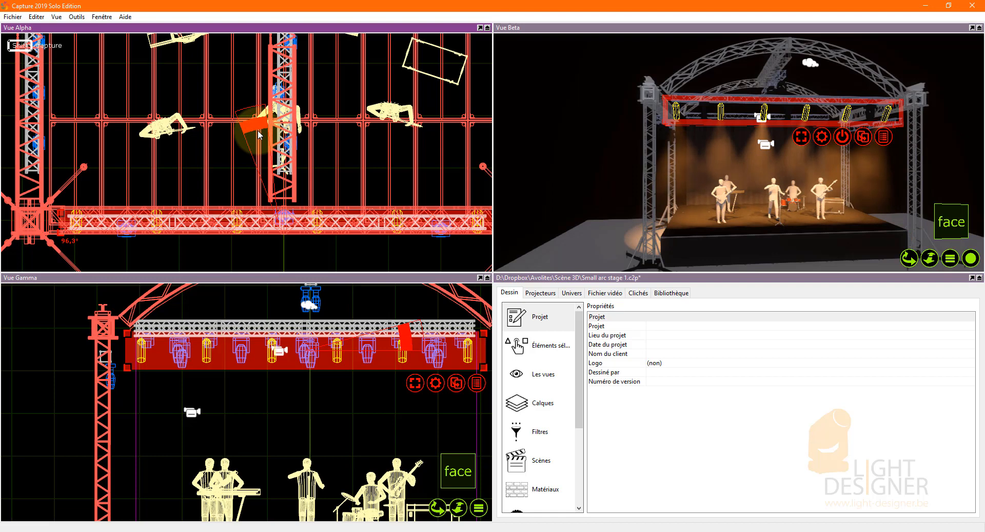
{"action": "left_click_drag", "start_coordinate": [259, 135], "coordinate": [261, 135], "text": "shift"}
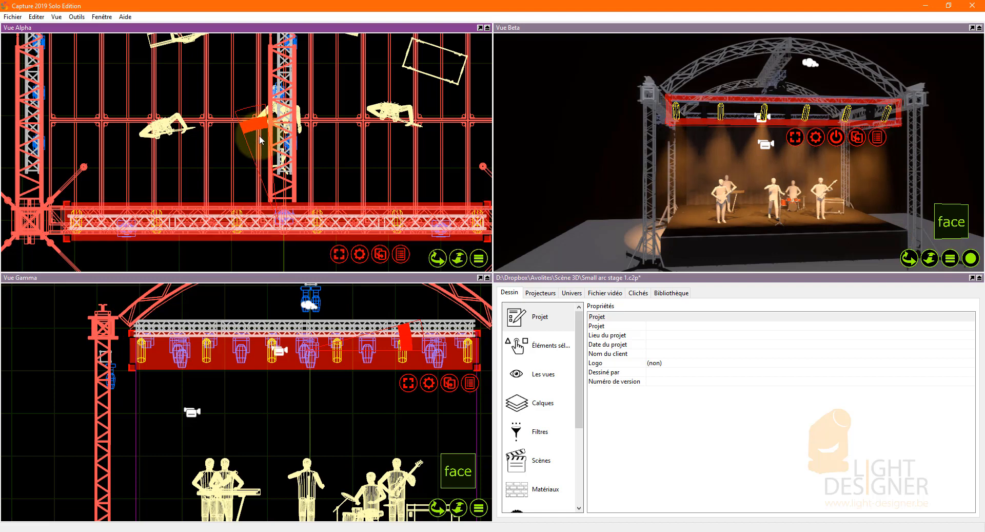
{"action": "left_click", "coordinate": [295, 258]}
Export the re-aimed project to Capture Atlas format, overwriting Small arc stage 1.c2p in the Scène 3D folder.
{"action": "left_click", "coordinate": [5, 18]}
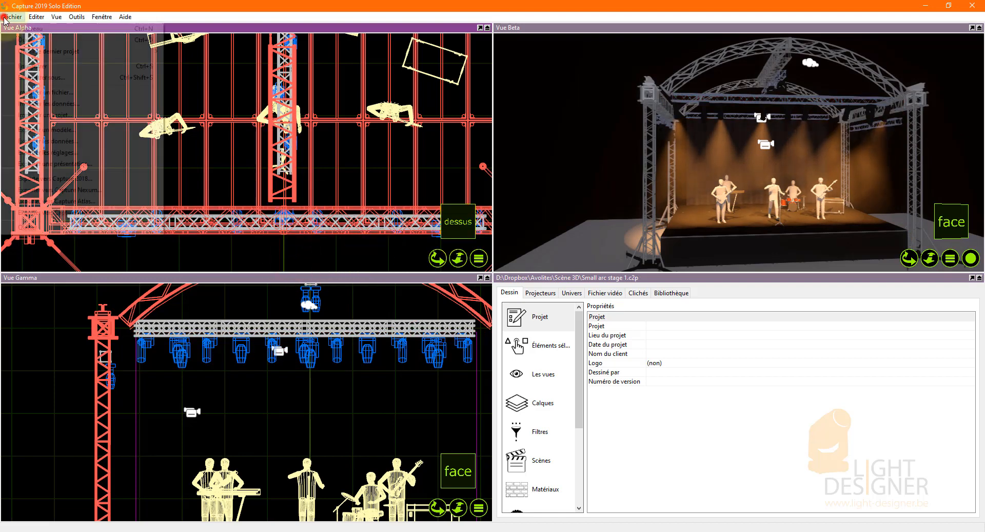
{"action": "left_click", "coordinate": [72, 197]}
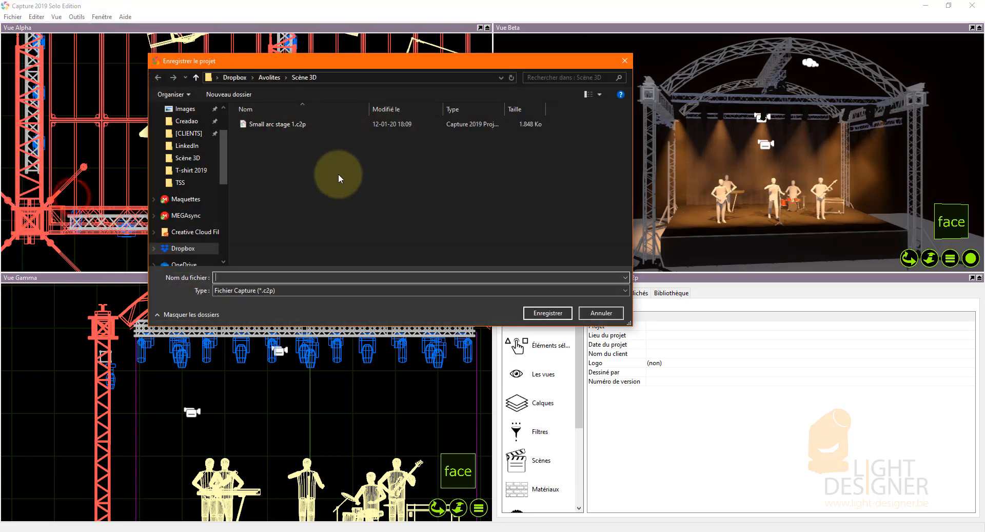
{"action": "left_click", "coordinate": [272, 124]}
{"action": "left_click", "coordinate": [548, 313]}
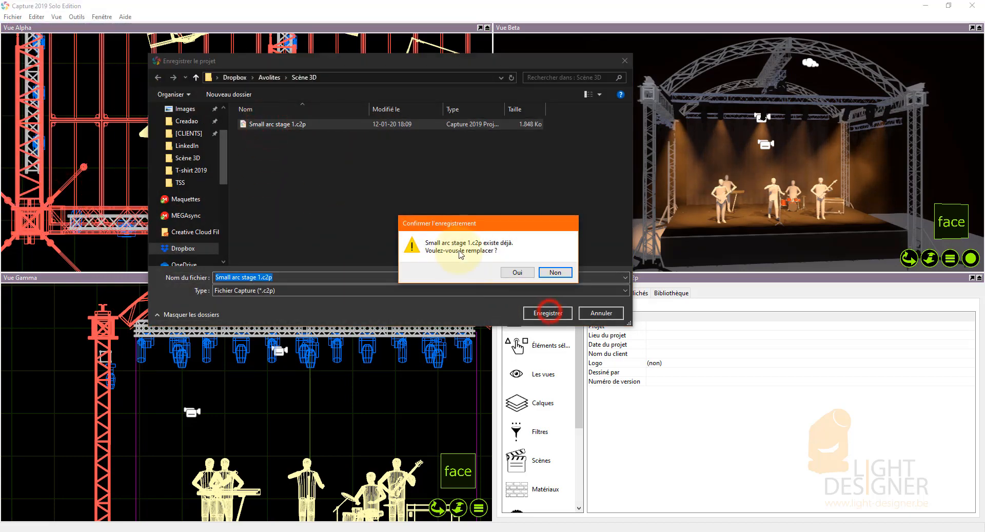
{"action": "left_click", "coordinate": [516, 272]}
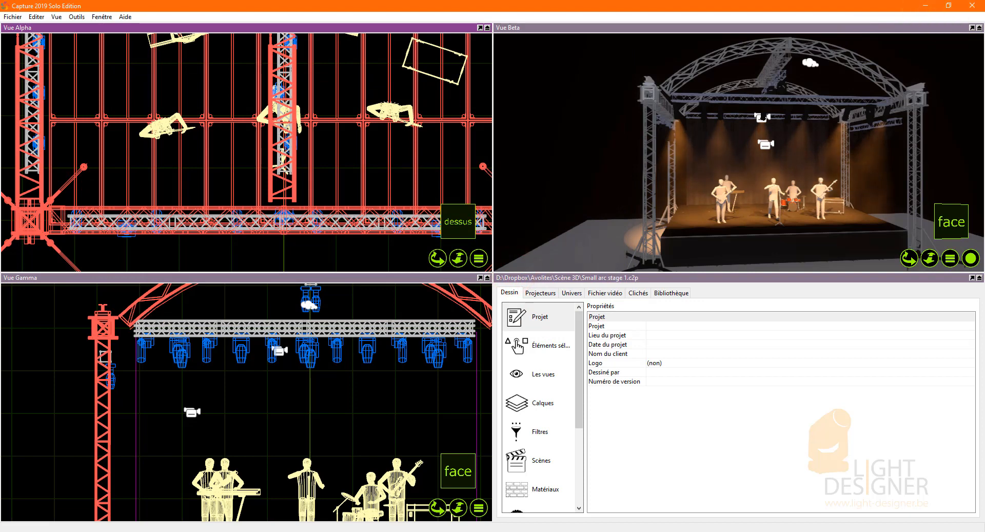
Show the Scène 3D folder in the file explorer and examine the exported Small arc stage 1.c2p file.
{"action": "left_click_drag", "start_coordinate": [984, 43], "coordinate": [417, 21]}
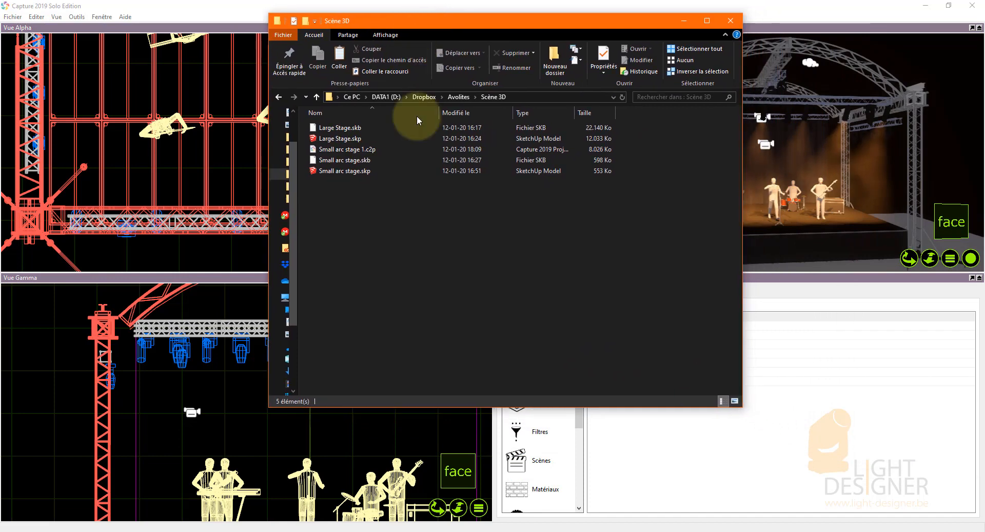
{"action": "left_click", "coordinate": [384, 203]}
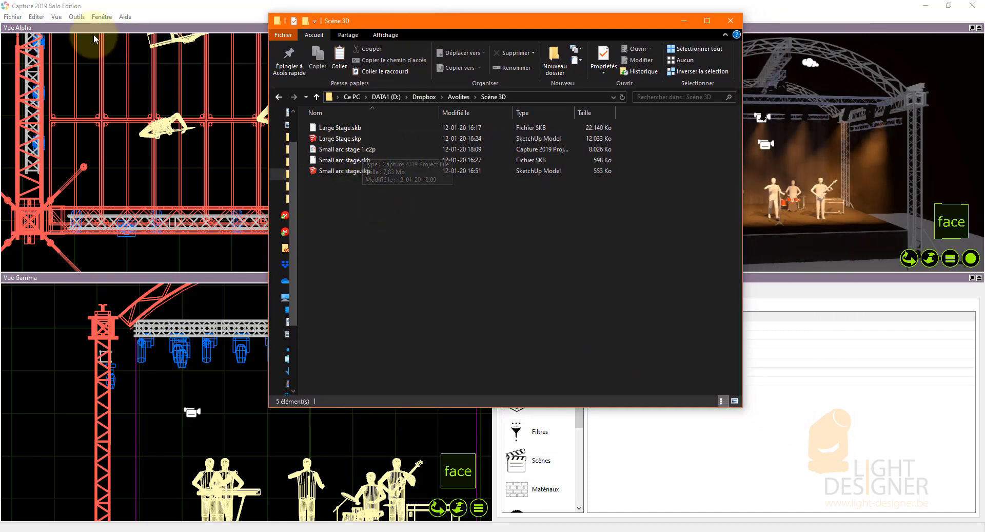
{"action": "left_click", "coordinate": [343, 149]}
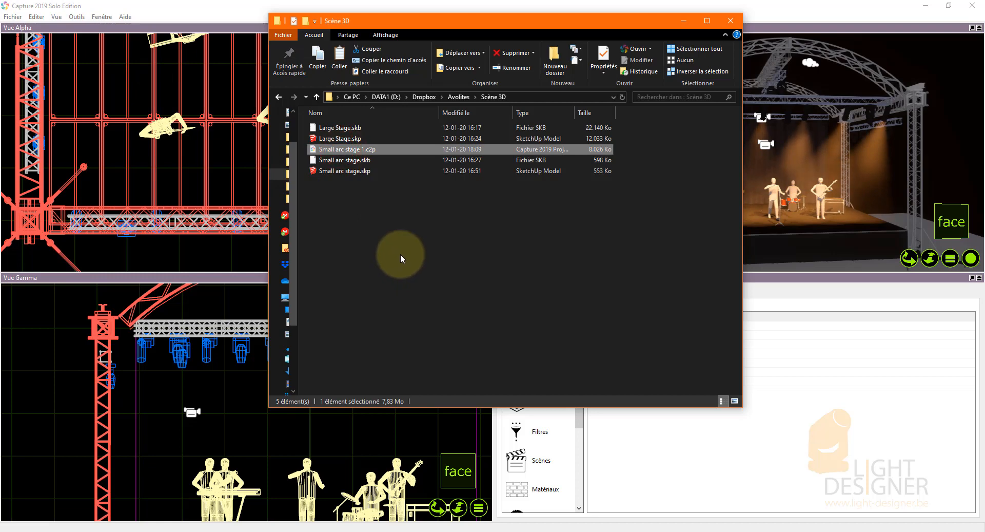
{"action": "right_click", "coordinate": [364, 151]}
{"action": "left_click", "coordinate": [448, 285]}
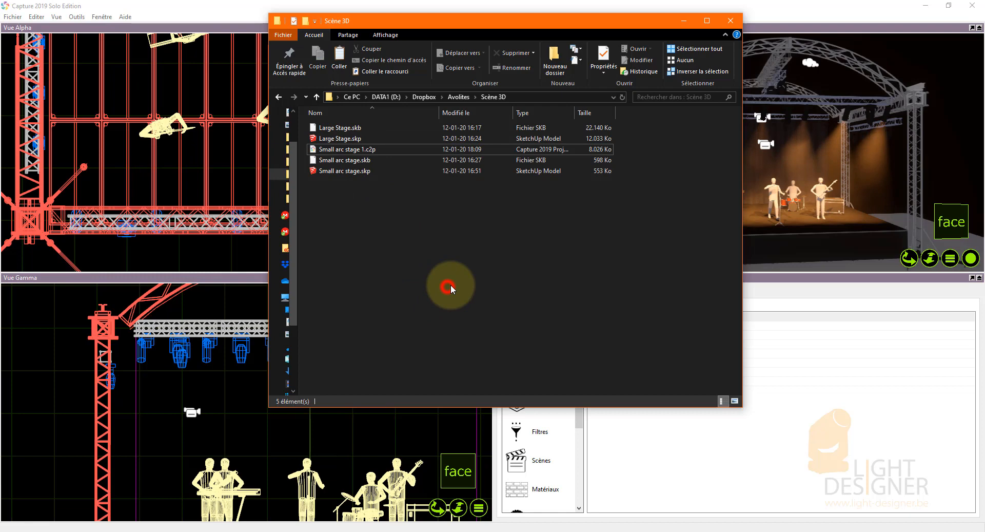
{"action": "left_click", "coordinate": [347, 150]}
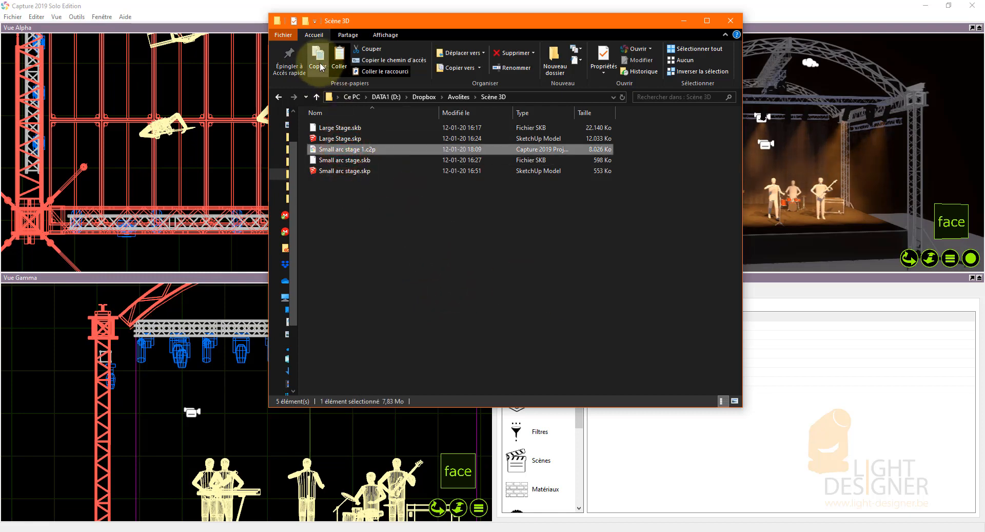
{"action": "left_click_drag", "start_coordinate": [648, 20], "coordinate": [881, 77]}
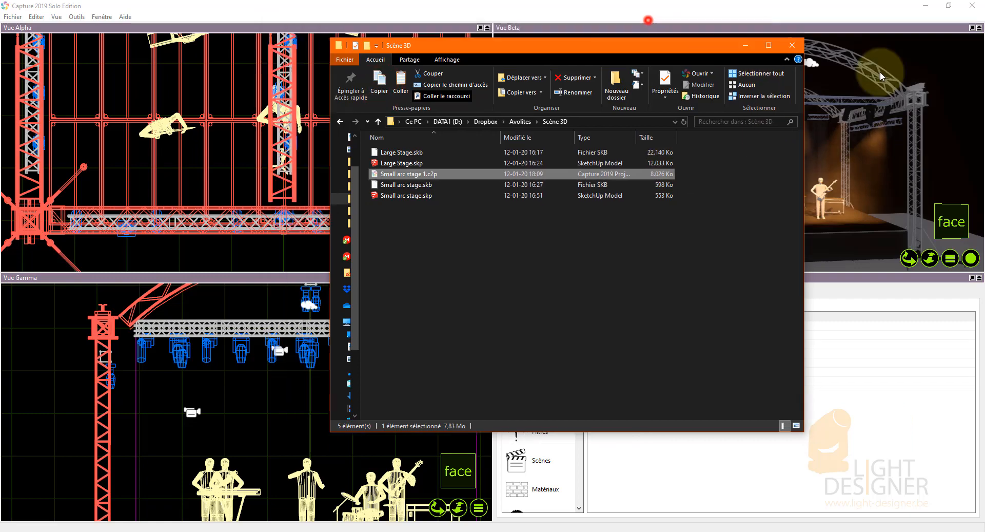
Put the folder window away and bring the Titan Go window with its Capture Visualiser back on screen.
{"action": "left_click", "coordinate": [648, 20]}
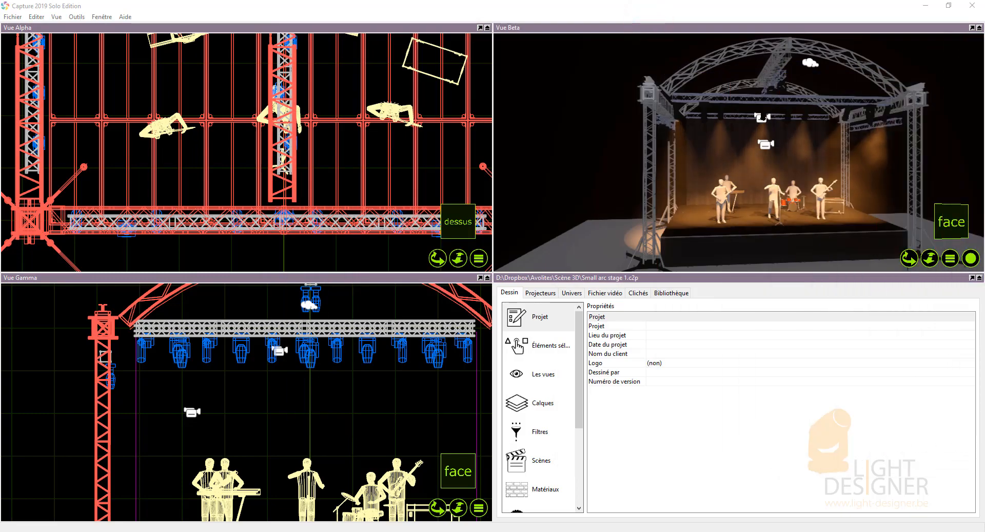
{"action": "left_click_drag", "start_coordinate": [984, 90], "coordinate": [448, 56]}
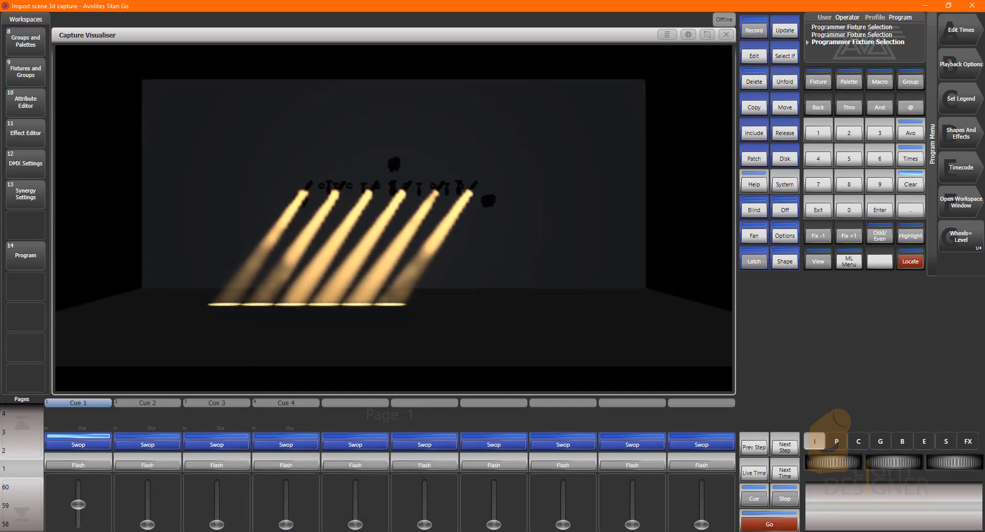
Paste Small arc stage 1.c2p into the Titan Shows folder Import scene 3d capture and minimise the folder window.
{"action": "left_click", "coordinate": [88, 528]}
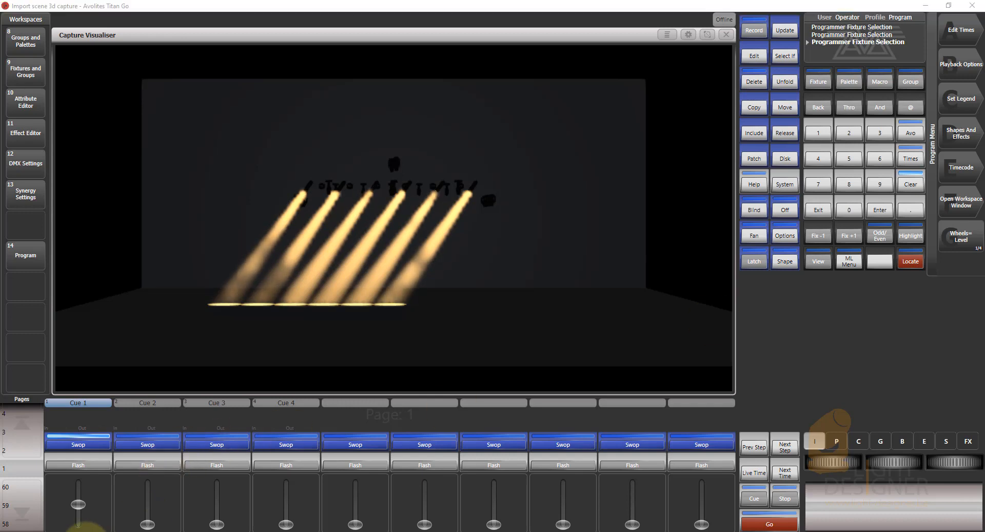
{"action": "left_click", "coordinate": [51, 508]}
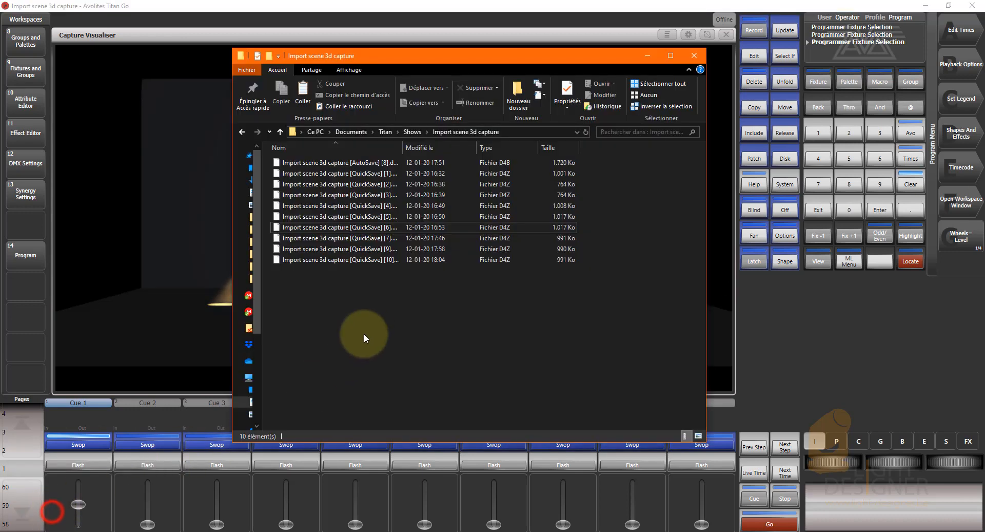
{"action": "right_click", "coordinate": [386, 319]}
{"action": "left_click", "coordinate": [316, 391]}
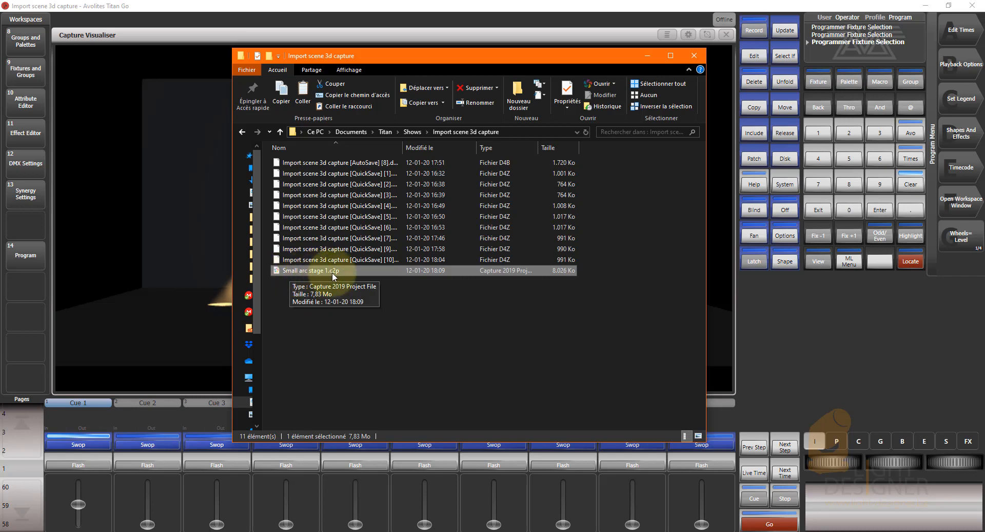
{"action": "left_click", "coordinate": [649, 57]}
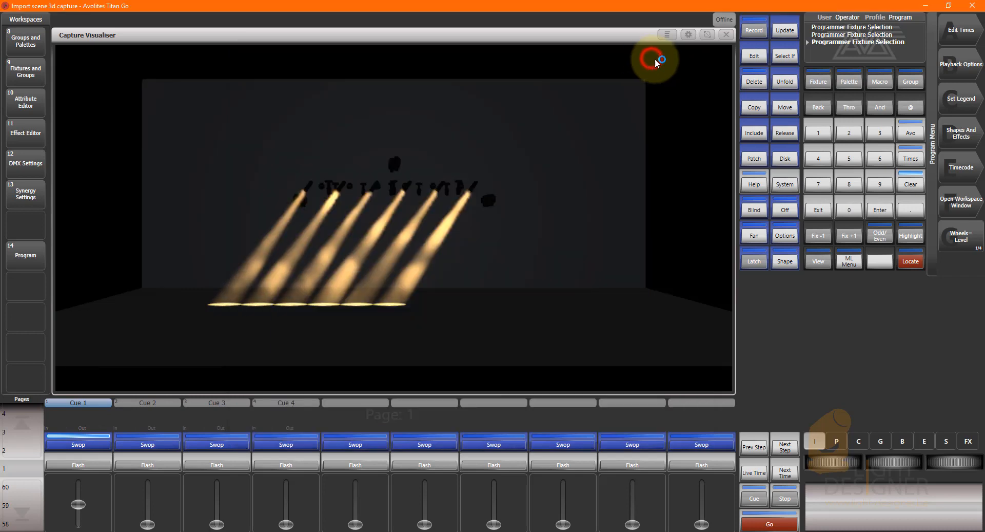
Shrink the Capture Visualiser window to the area beside the Attribute Editor and open the Capture Visualiser Settings.
{"action": "left_click", "coordinate": [706, 33]}
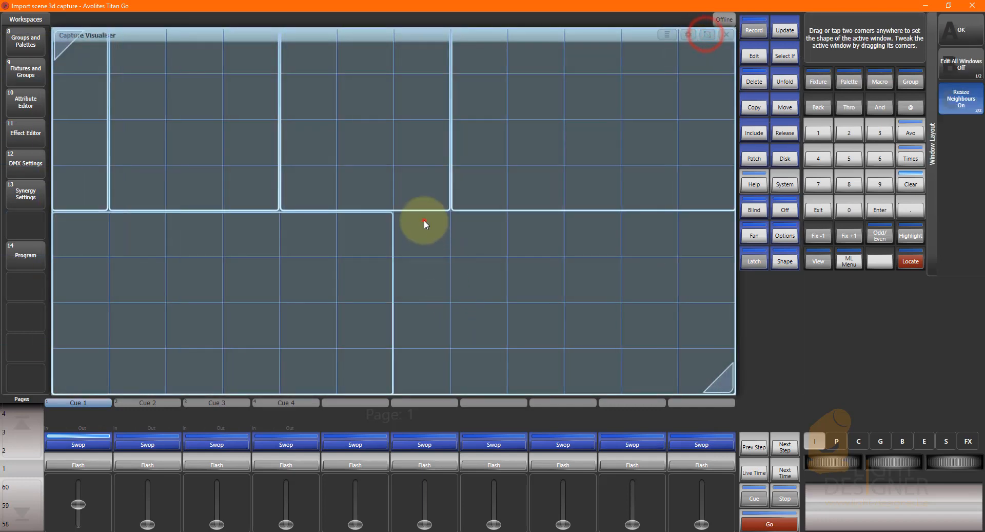
{"action": "left_click_drag", "start_coordinate": [424, 220], "coordinate": [718, 384]}
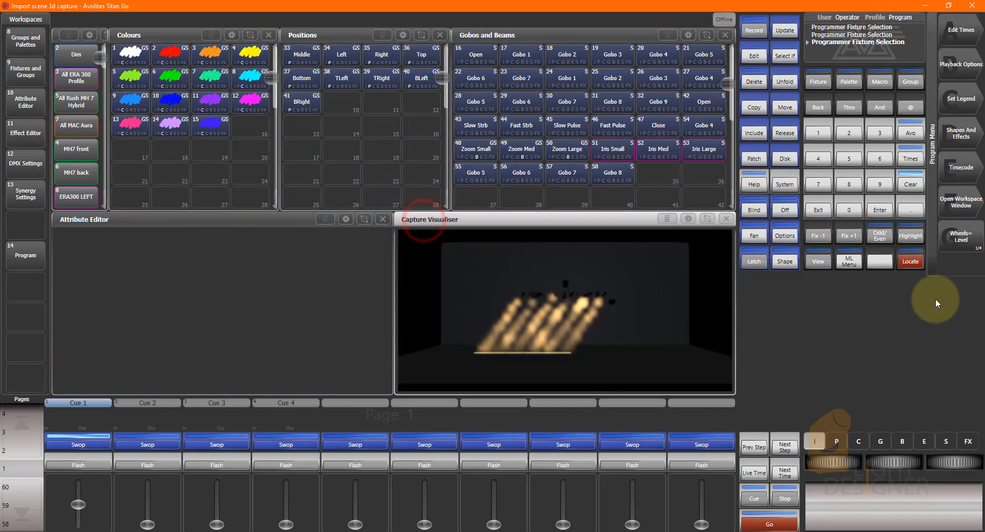
{"action": "left_click", "coordinate": [961, 202]}
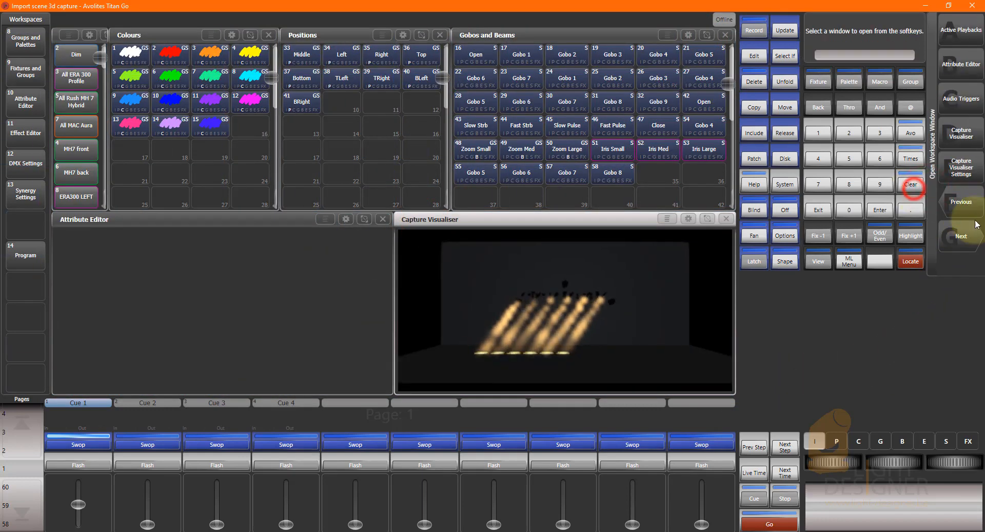
{"action": "left_click", "coordinate": [968, 173]}
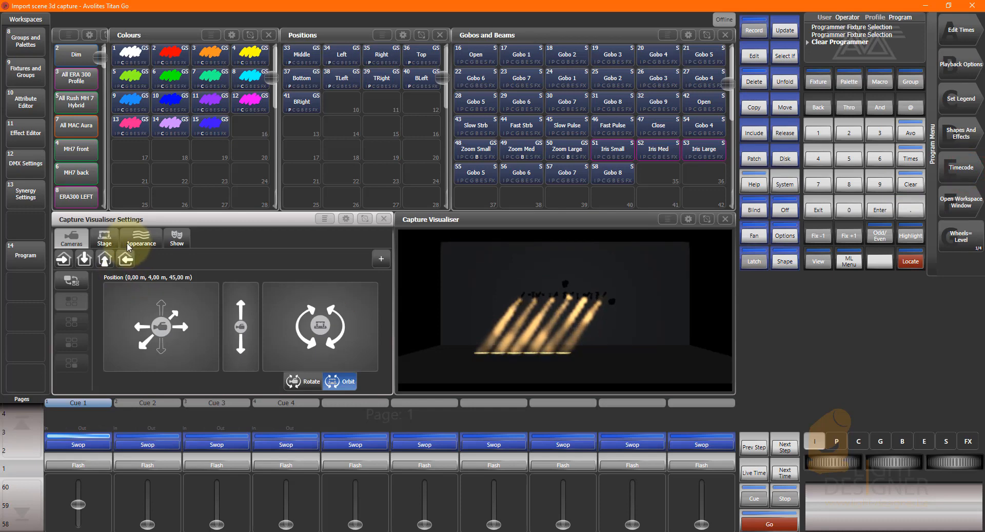
Import the latest version of the Small arc stage 1 show into the Capture Visualiser.
{"action": "left_click", "coordinate": [185, 240]}
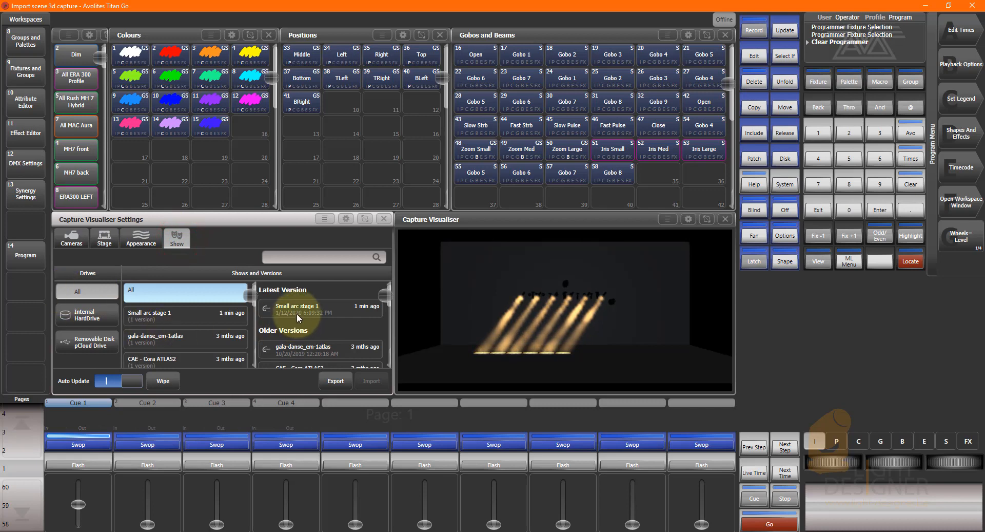
{"action": "left_click", "coordinate": [303, 309]}
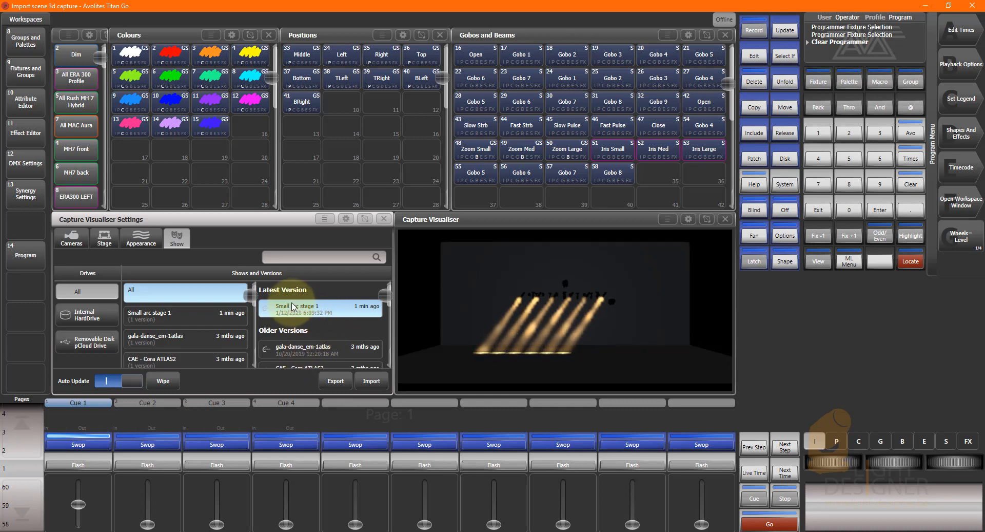
{"action": "left_click", "coordinate": [372, 386]}
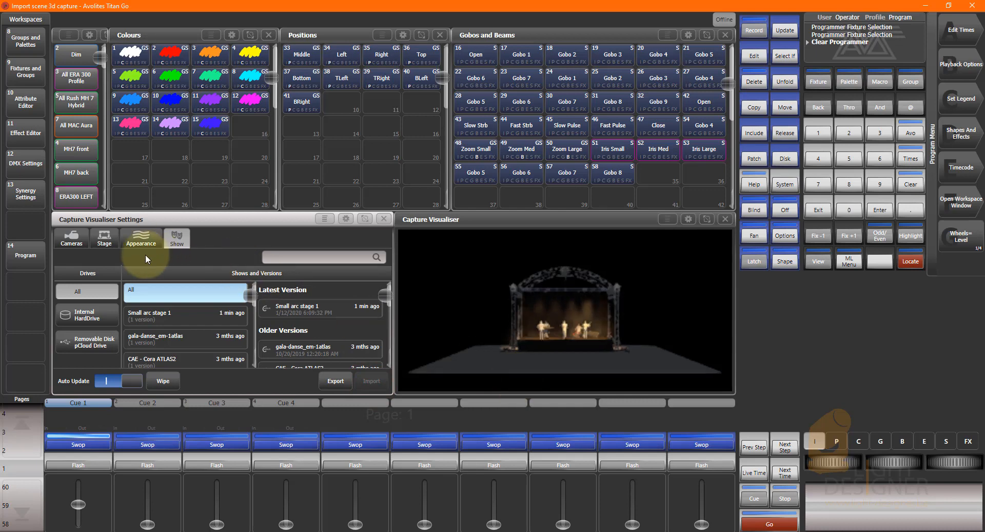
Bring the visualiser camera closer to the stage, to about 0.38 m, 4.00 m, 23.17 m.
{"action": "left_click", "coordinate": [71, 238]}
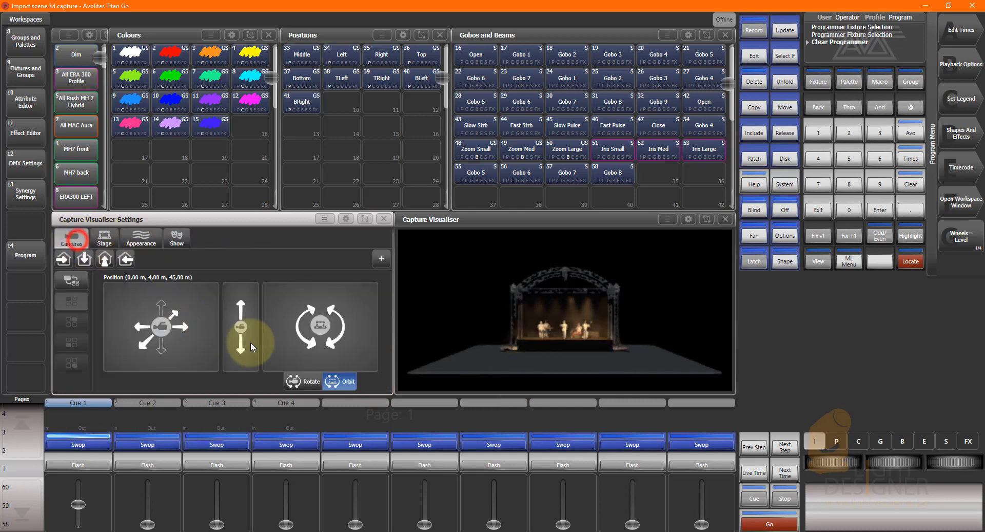
{"action": "left_click", "coordinate": [366, 531]}
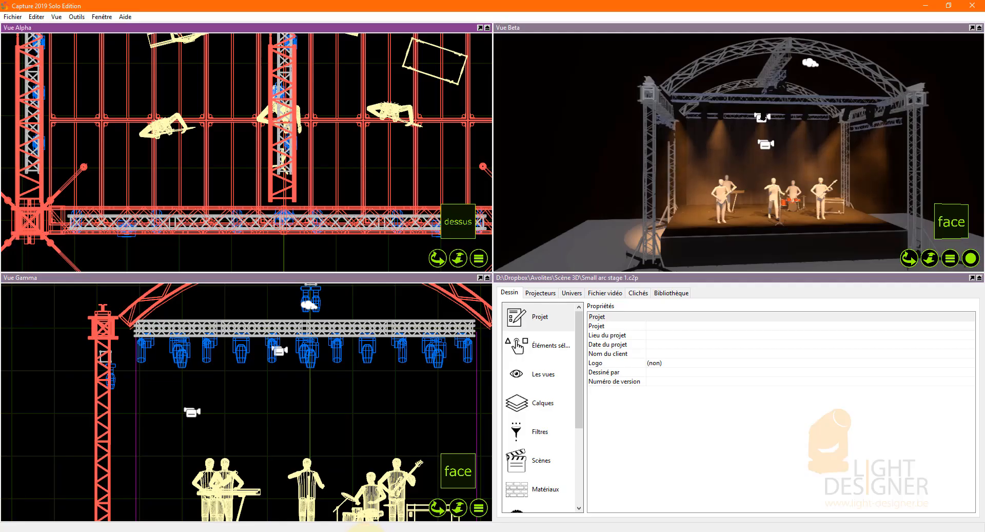
{"action": "left_click", "coordinate": [366, 531]}
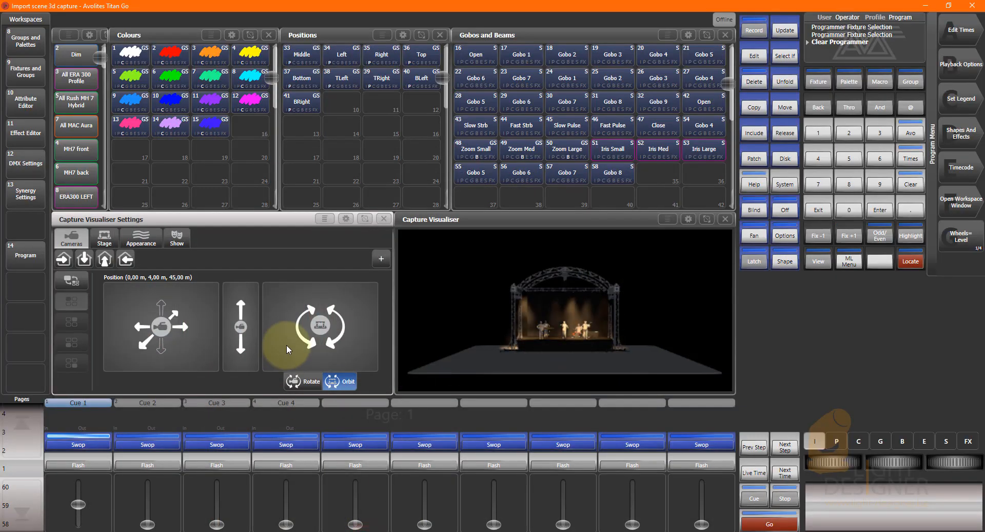
{"action": "left_click", "coordinate": [160, 349]}
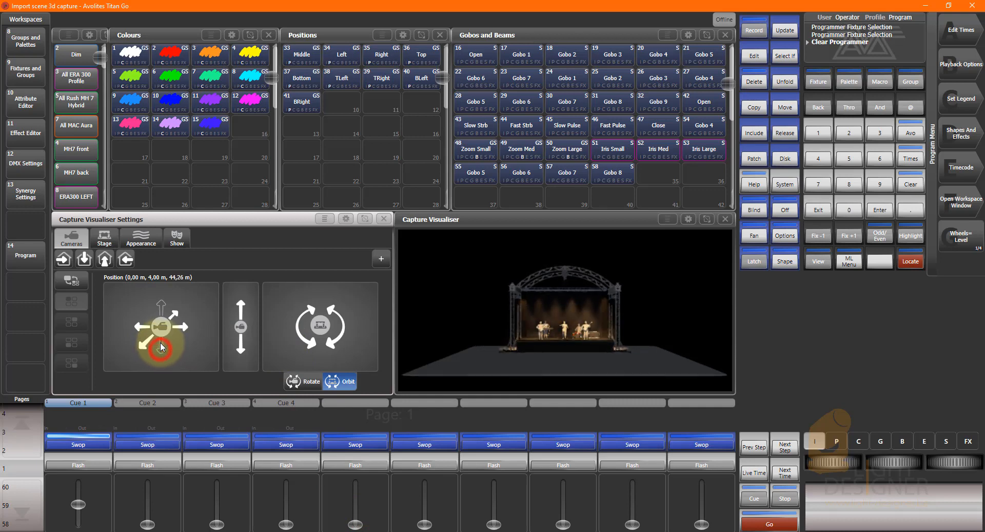
{"action": "left_click_drag", "start_coordinate": [160, 343], "coordinate": [156, 233]}
{"action": "left_click_drag", "start_coordinate": [160, 349], "coordinate": [170, 248]}
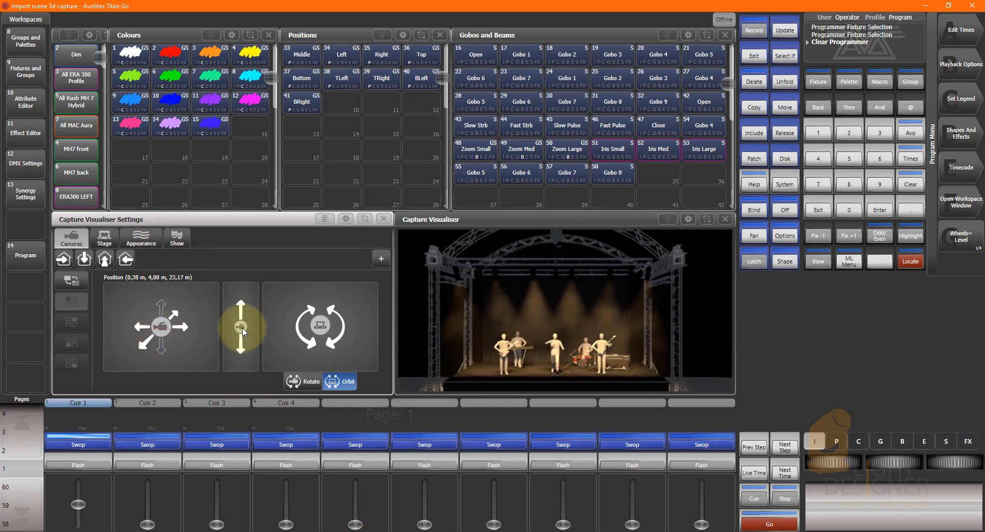
Fine-tune the camera height and orbit to frame the whole stage at about -0.24 m, 3.26 m, 24.97 m, and close the visualiser settings.
{"action": "left_click_drag", "start_coordinate": [242, 331], "coordinate": [241, 349]}
{"action": "left_click_drag", "start_coordinate": [322, 328], "coordinate": [314, 334]}
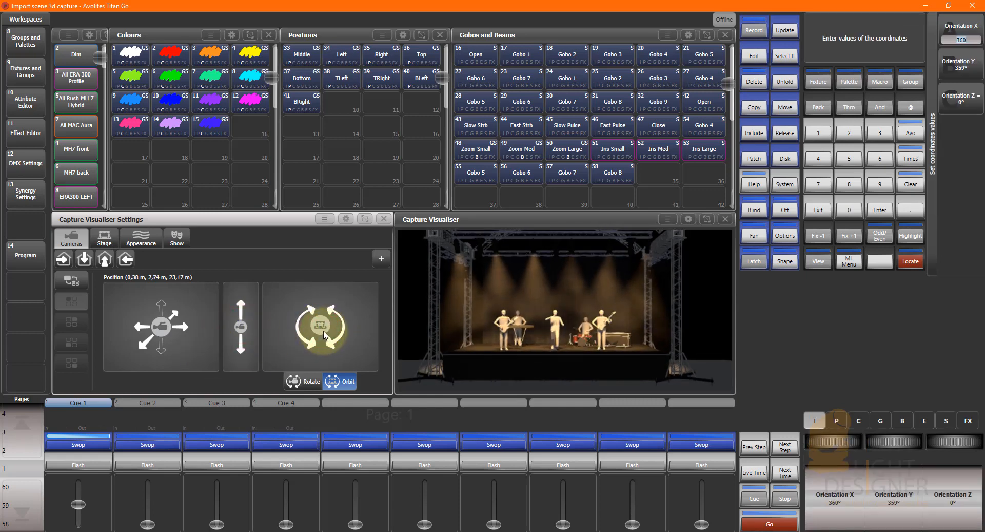
{"action": "mouse_move", "coordinate": [165, 334]}
{"action": "left_mouse_down"}
{"action": "mouse_move", "coordinate": [155, 355]}
{"action": "mouse_move", "coordinate": [161, 334]}
{"action": "left_mouse_up"}
{"action": "mouse_move", "coordinate": [241, 326]}
{"action": "left_mouse_down"}
{"action": "mouse_move", "coordinate": [252, 322]}
{"action": "mouse_move", "coordinate": [247, 331]}
{"action": "left_mouse_up"}
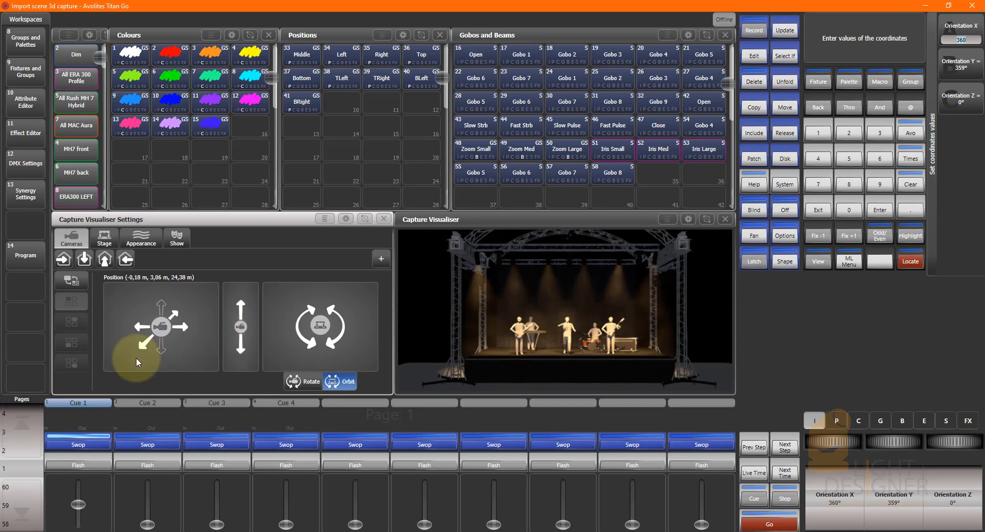
{"action": "left_click_drag", "start_coordinate": [165, 327], "coordinate": [169, 333]}
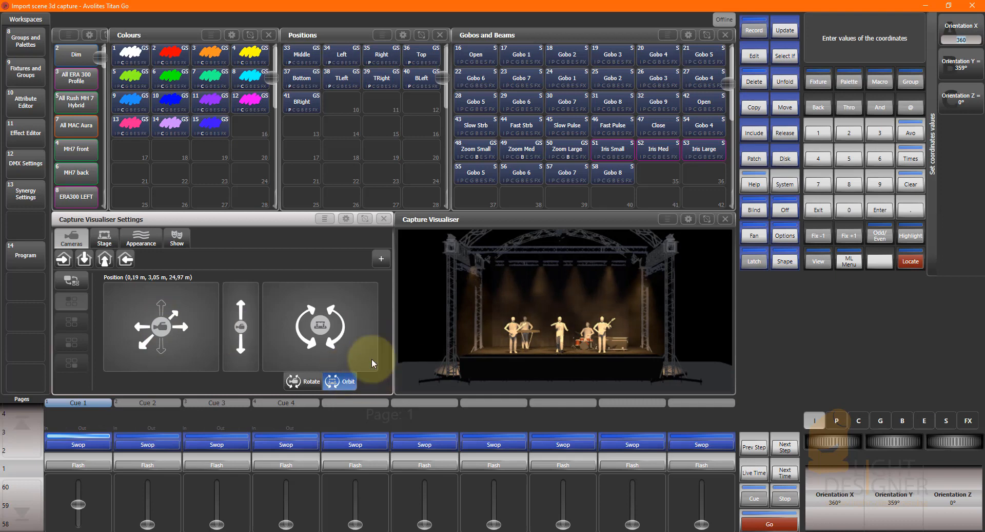
{"action": "left_click_drag", "start_coordinate": [318, 329], "coordinate": [323, 338]}
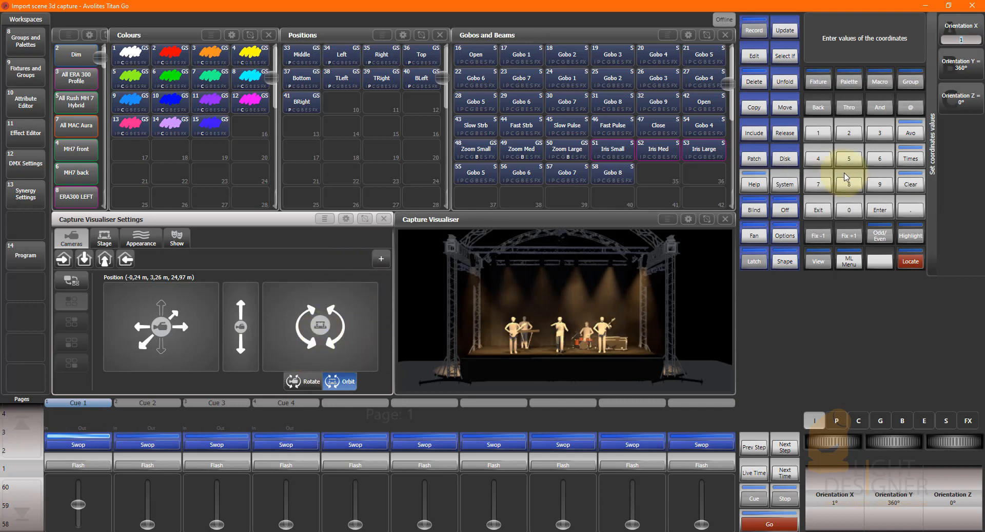
{"action": "left_click", "coordinate": [785, 158]}
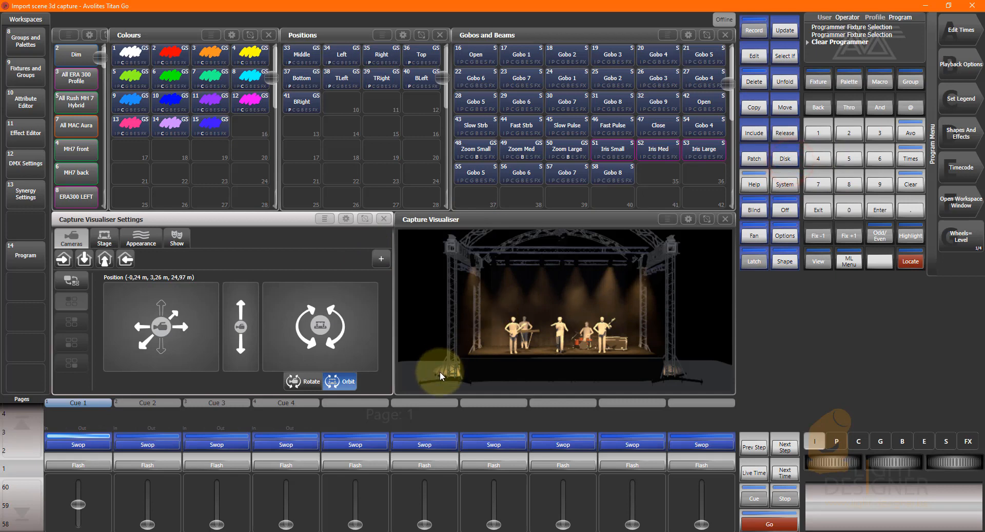
{"action": "left_click", "coordinate": [381, 220]}
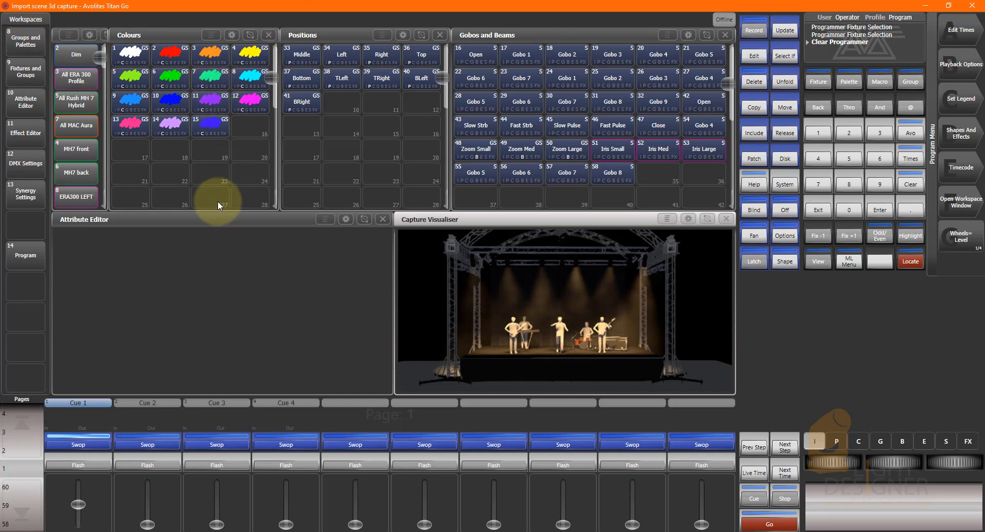
Select the All Rush MH 7 Hybrid group, raise Cue 2, Cue 3 and Cue 4 partway to test them, and clear the programmer.
{"action": "left_click", "coordinate": [94, 100]}
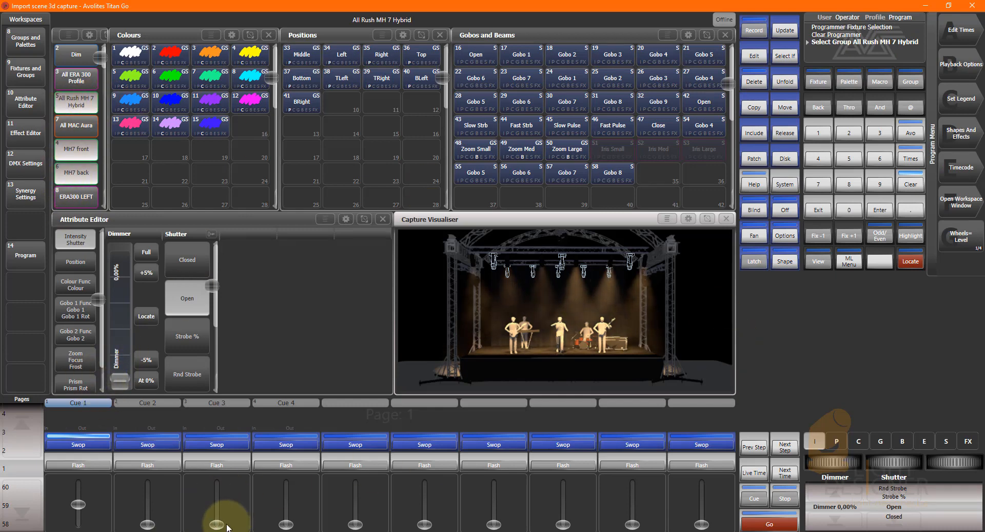
{"action": "mouse_move", "coordinate": [217, 524]}
{"action": "left_mouse_down"}
{"action": "mouse_move", "coordinate": [217, 494]}
{"action": "mouse_move", "coordinate": [217, 524]}
{"action": "left_mouse_up"}
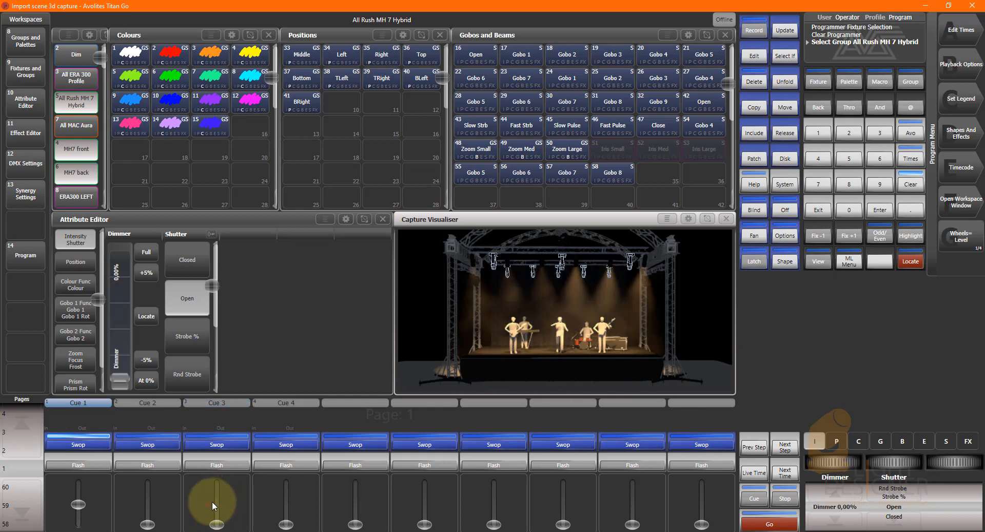
{"action": "left_click_drag", "start_coordinate": [148, 524], "coordinate": [149, 508]}
{"action": "left_click_drag", "start_coordinate": [217, 523], "coordinate": [216, 502]}
{"action": "left_click_drag", "start_coordinate": [286, 523], "coordinate": [290, 490]}
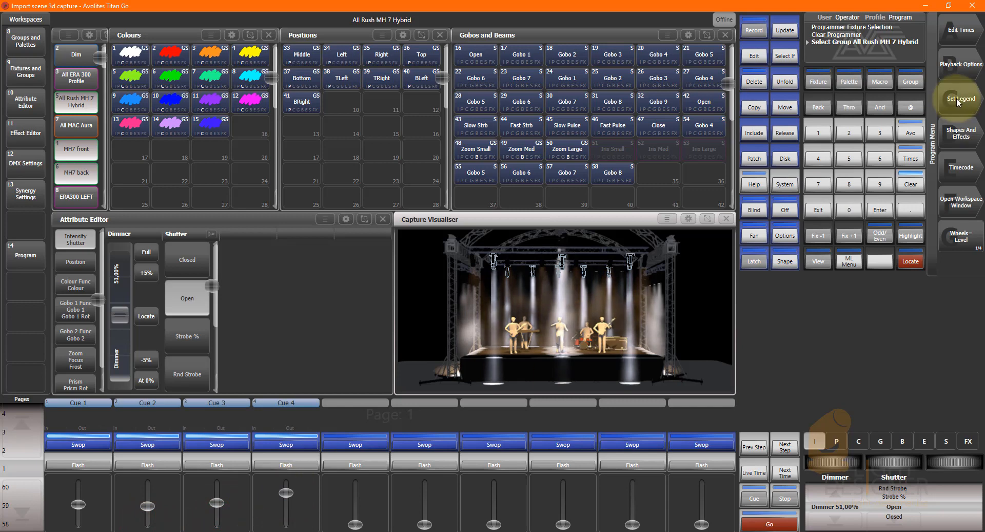
{"action": "left_click", "coordinate": [915, 187]}
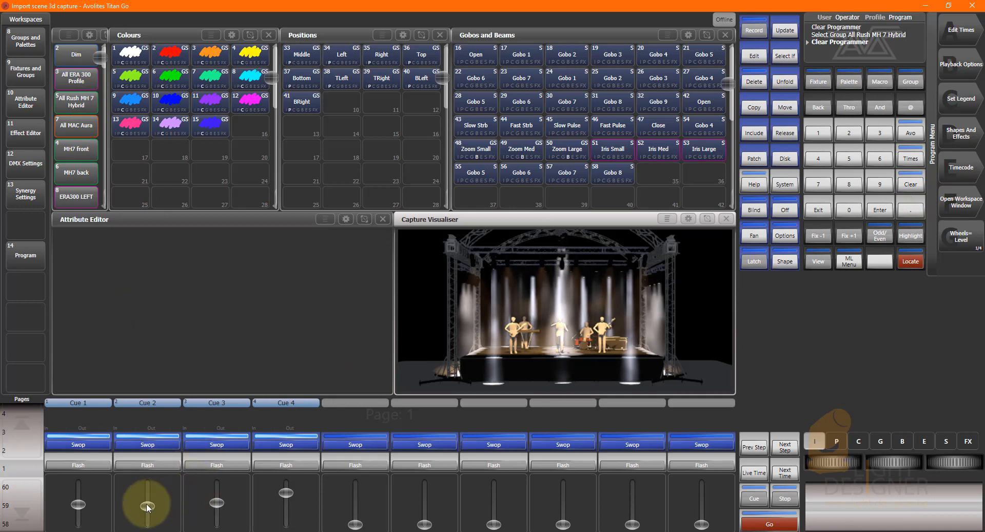
Bring Cue 1, Cue 3 and Cue 4 down to zero and raise Cue 2 to full.
{"action": "left_click_drag", "start_coordinate": [147, 506], "coordinate": [147, 523]}
{"action": "left_click_drag", "start_coordinate": [218, 501], "coordinate": [218, 523]}
{"action": "left_click_drag", "start_coordinate": [78, 504], "coordinate": [78, 523]}
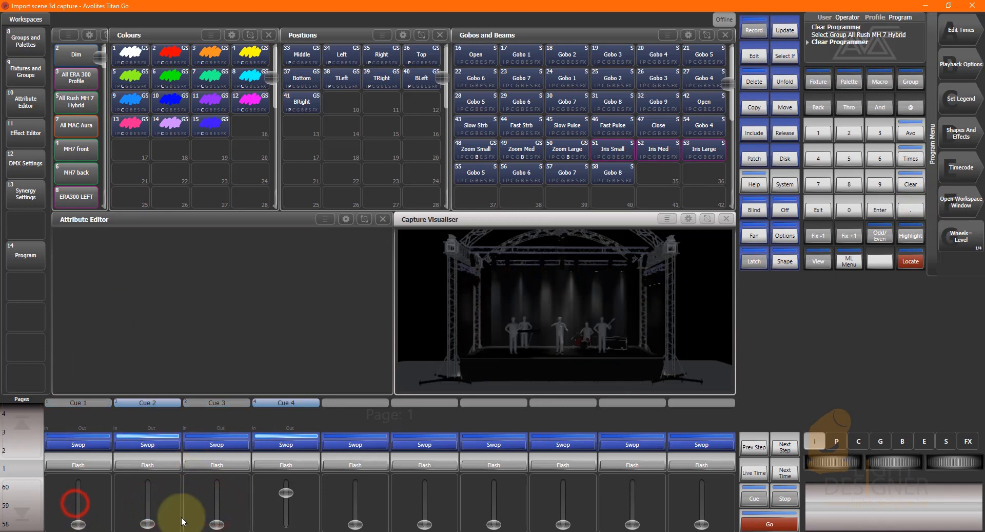
{"action": "left_click_drag", "start_coordinate": [294, 494], "coordinate": [286, 523]}
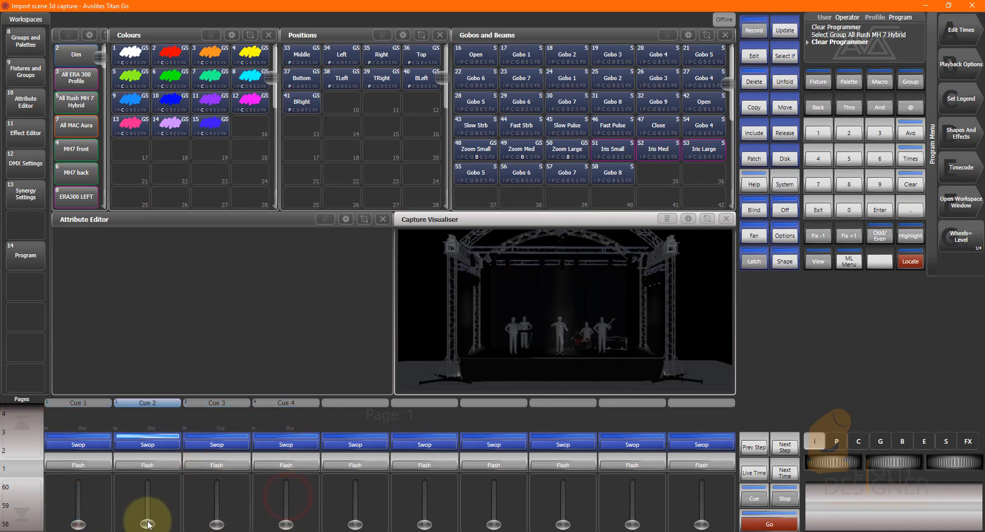
{"action": "left_click_drag", "start_coordinate": [147, 521], "coordinate": [147, 440]}
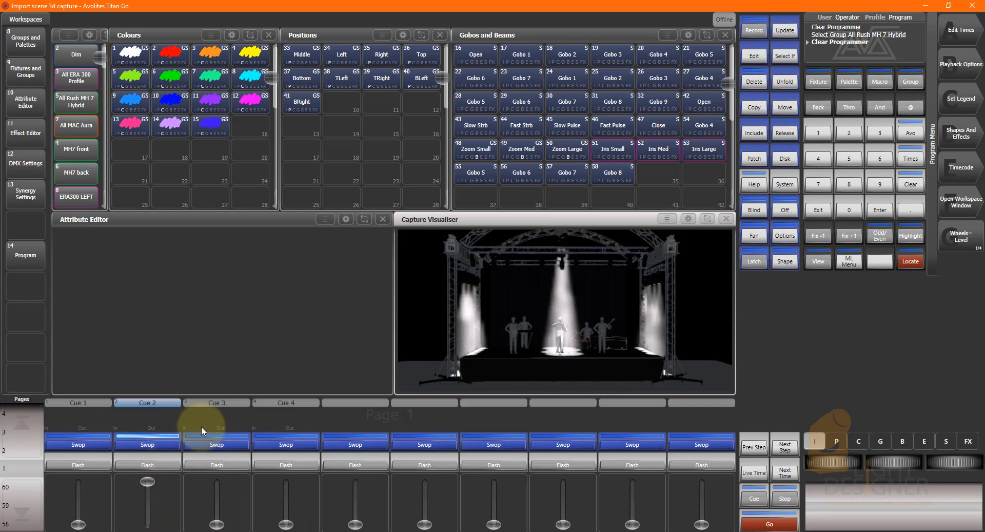
Apply the Red colour palette to the All ERA 300 Profile group.
{"action": "left_click", "coordinate": [76, 78]}
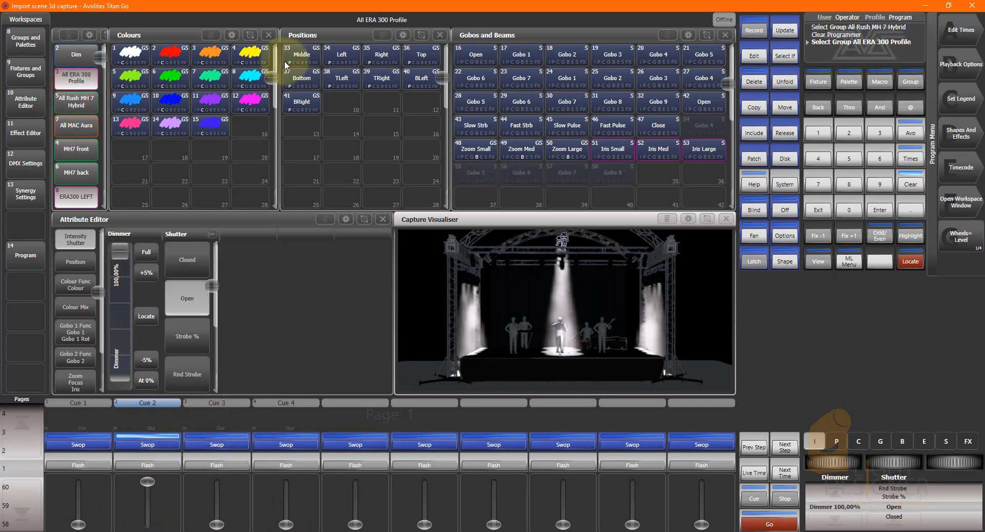
{"action": "left_click", "coordinate": [171, 53]}
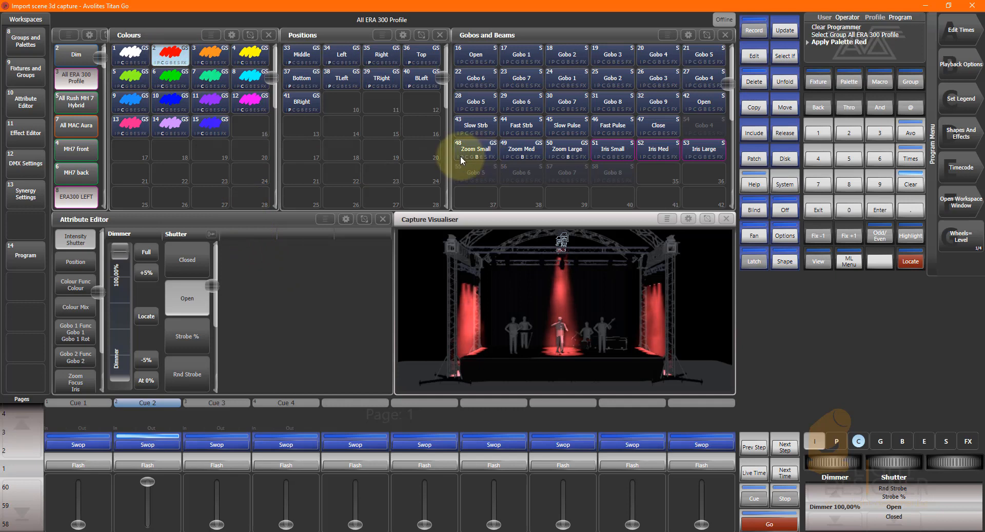
Check the ERA300 LEFT, ERA300 MIDDLE and ERA 300 right groups by selecting them in turn, and clear the programmer.
{"action": "left_click_drag", "start_coordinate": [77, 204], "coordinate": [76, 133]}
{"action": "left_click", "coordinate": [76, 133]}
{"action": "left_click", "coordinate": [79, 150]}
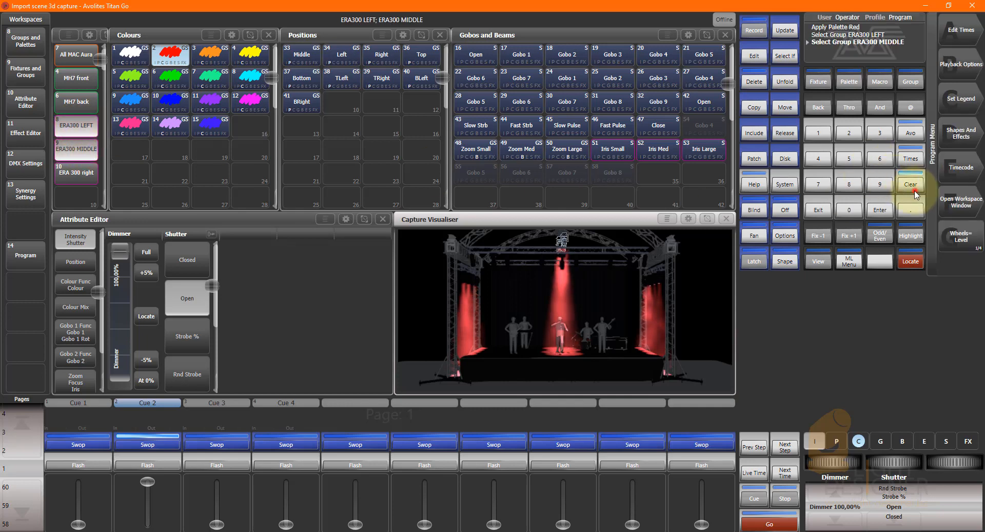
{"action": "left_click", "coordinate": [910, 186]}
{"action": "left_click", "coordinate": [77, 125]}
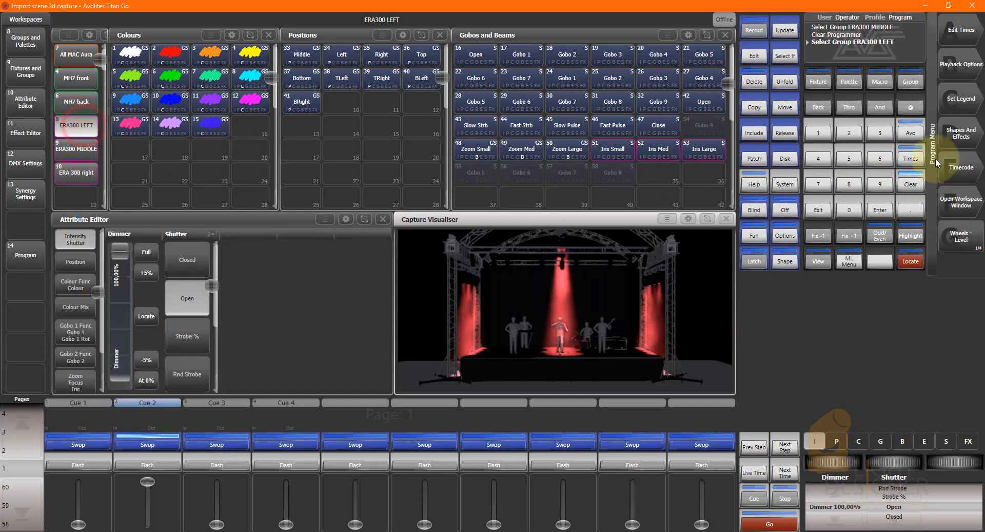
{"action": "left_click", "coordinate": [912, 184]}
{"action": "left_click", "coordinate": [84, 150]}
{"action": "left_click", "coordinate": [79, 178]}
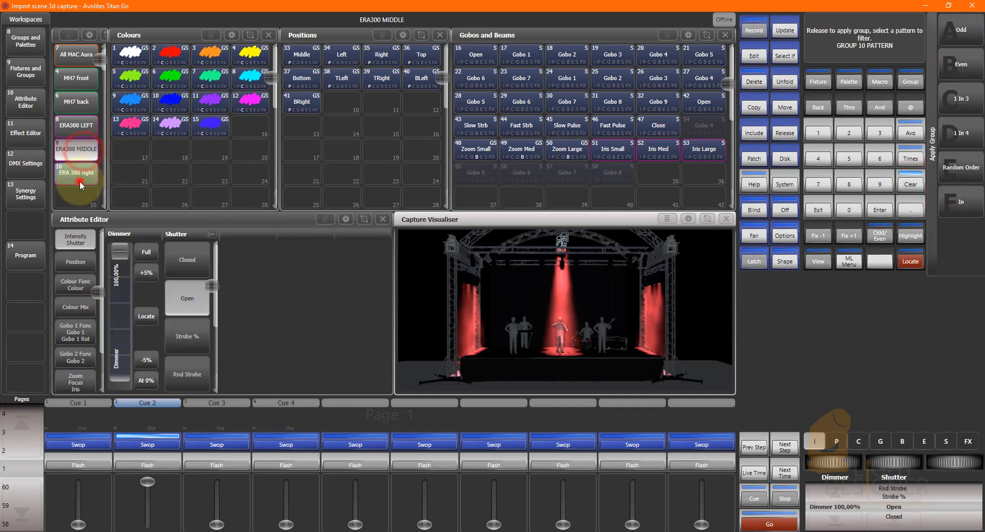
{"action": "left_click", "coordinate": [910, 185]}
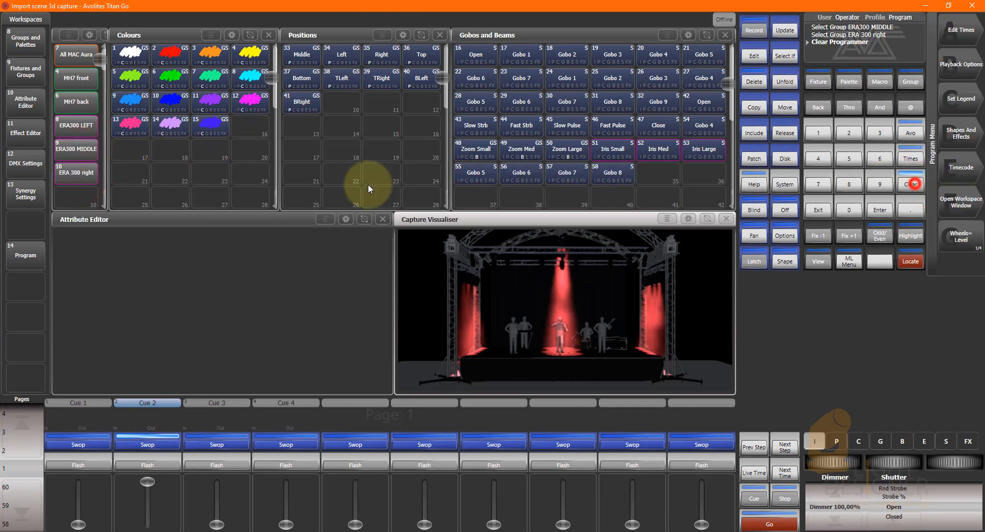
Select the ERA300 MIDDLE group, apply the Amber colour palette, and set its position to about 50% pan and 40% tilt.
{"action": "left_click", "coordinate": [70, 149]}
{"action": "left_click", "coordinate": [164, 58]}
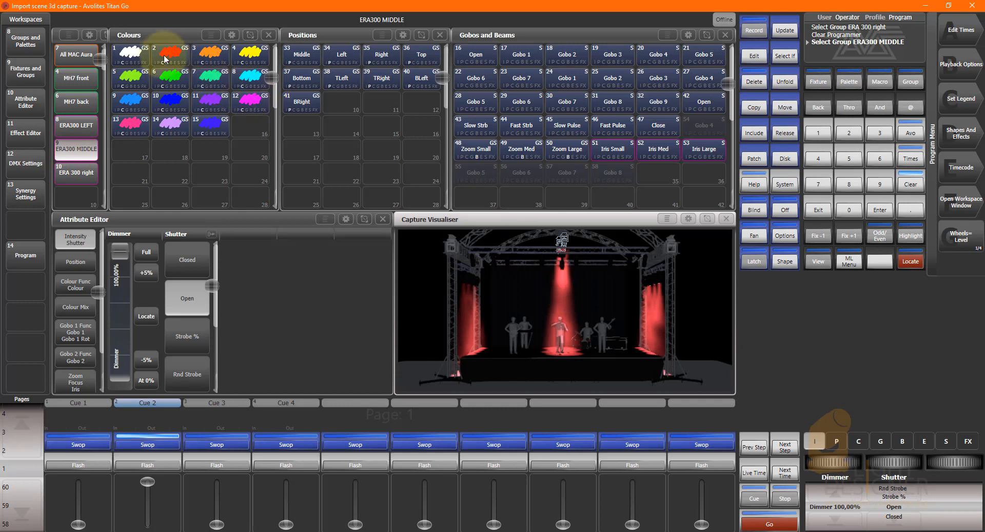
{"action": "left_click", "coordinate": [204, 55]}
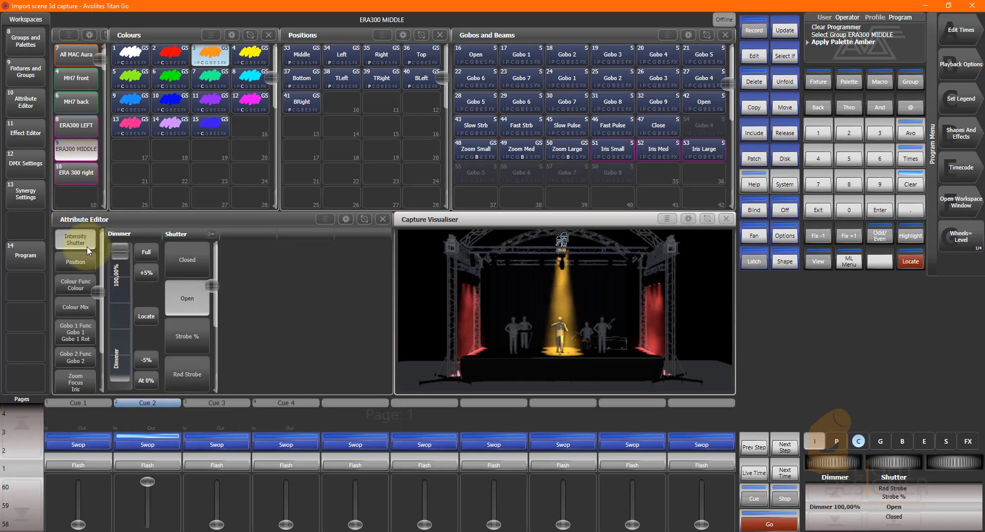
{"action": "left_click", "coordinate": [86, 259]}
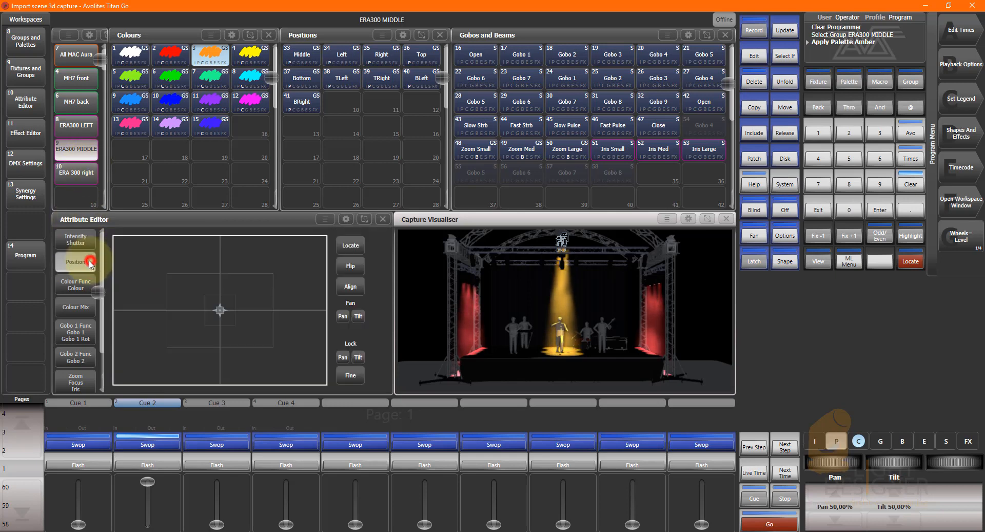
{"action": "left_click_drag", "start_coordinate": [211, 318], "coordinate": [202, 300]}
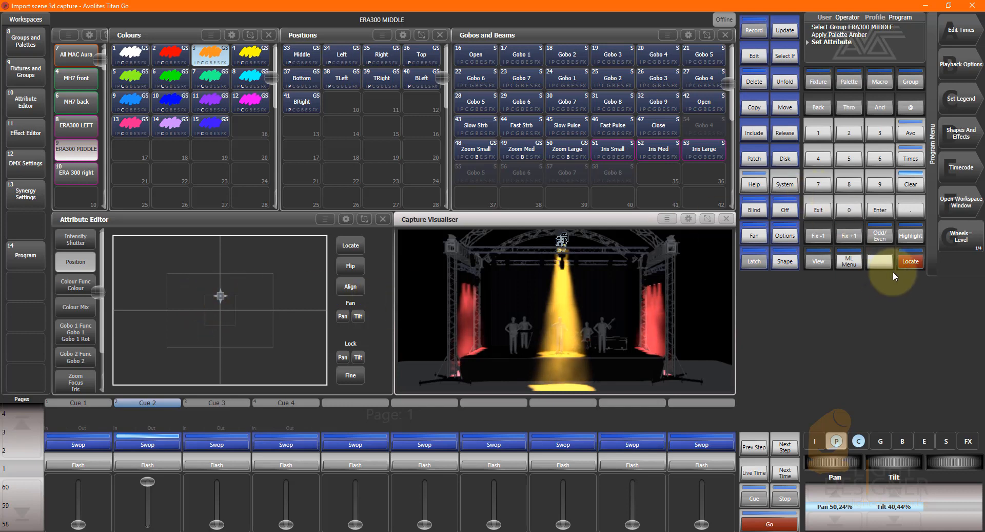
Select only the odd fixtures of the ERA300 MIDDLE group and set their pan to about 42%.
{"action": "left_click", "coordinate": [882, 237]}
{"action": "left_click", "coordinate": [963, 36]}
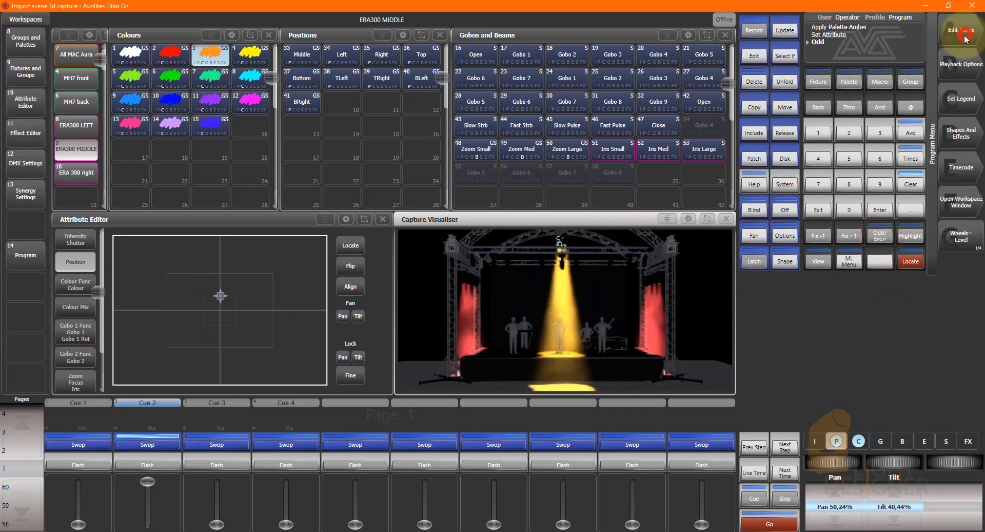
{"action": "left_click_drag", "start_coordinate": [220, 296], "coordinate": [202, 294]}
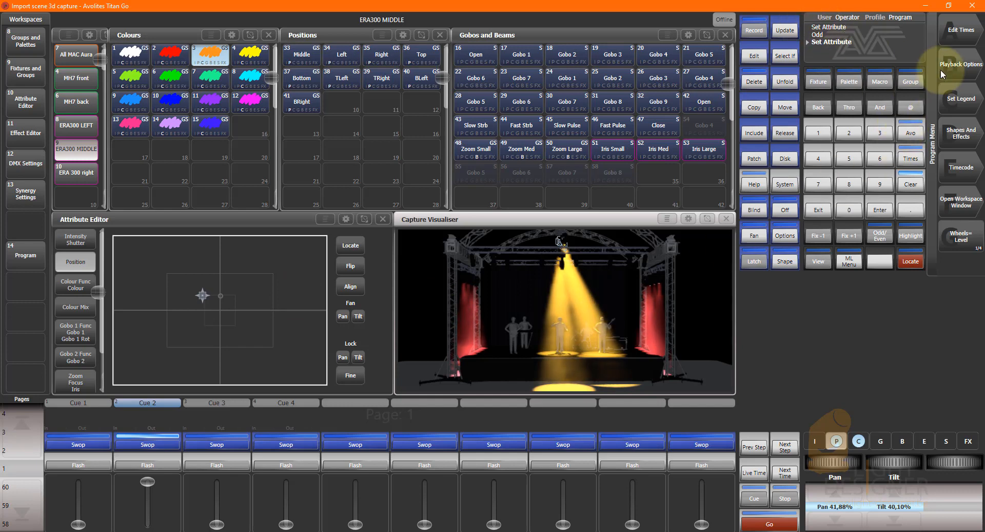
Select only the even fixtures of the ERA300 MIDDLE group and set their pan to about 56%.
{"action": "left_click", "coordinate": [881, 236]}
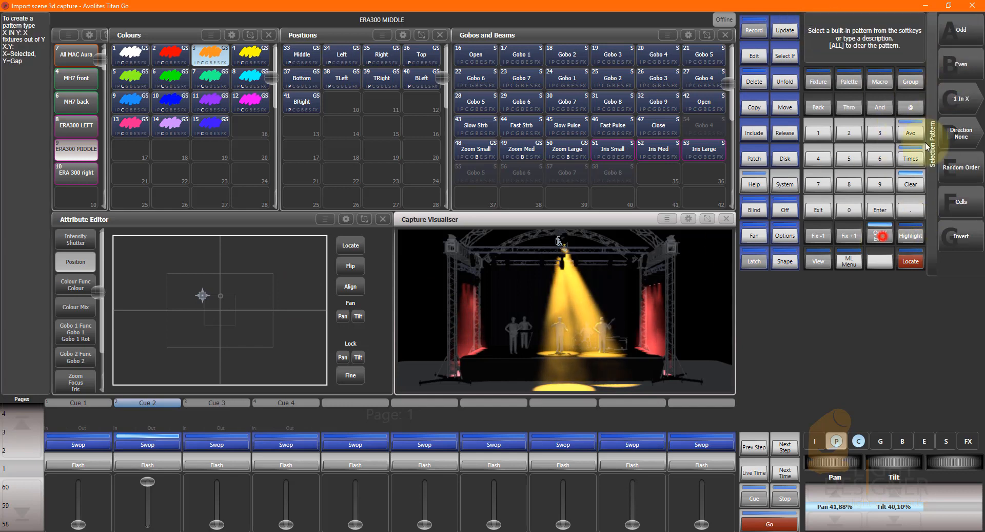
{"action": "left_click", "coordinate": [961, 70]}
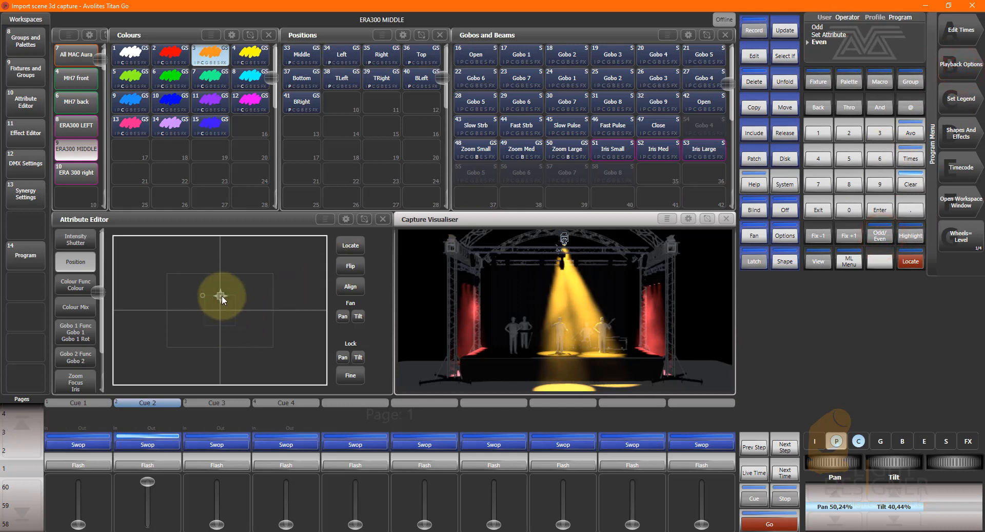
{"action": "left_click_drag", "start_coordinate": [222, 295], "coordinate": [234, 294]}
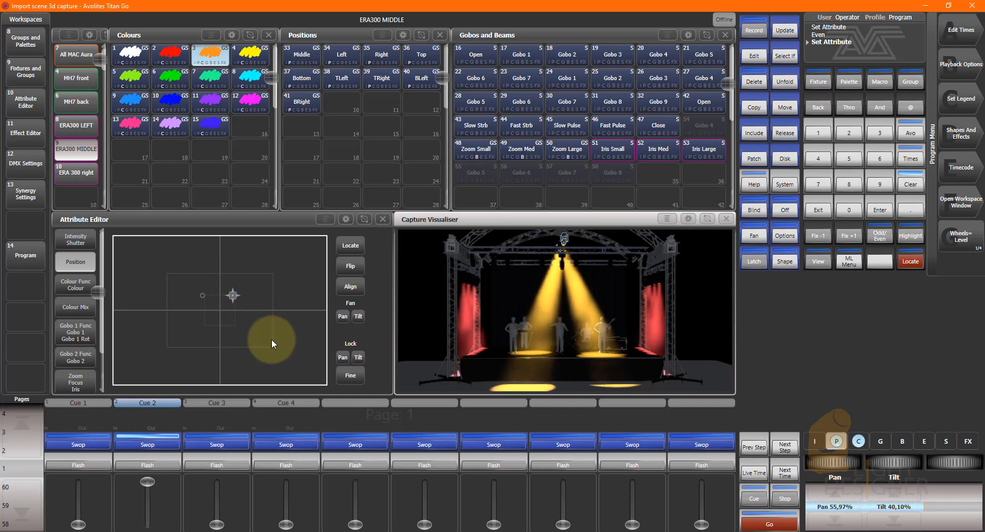
Select and locate the All MAC Aura group, and set its tilt to about 32%.
{"action": "scroll", "coordinate": [76, 154], "scroll_direction": "up", "scroll_amount": 3}
{"action": "left_click", "coordinate": [76, 127]}
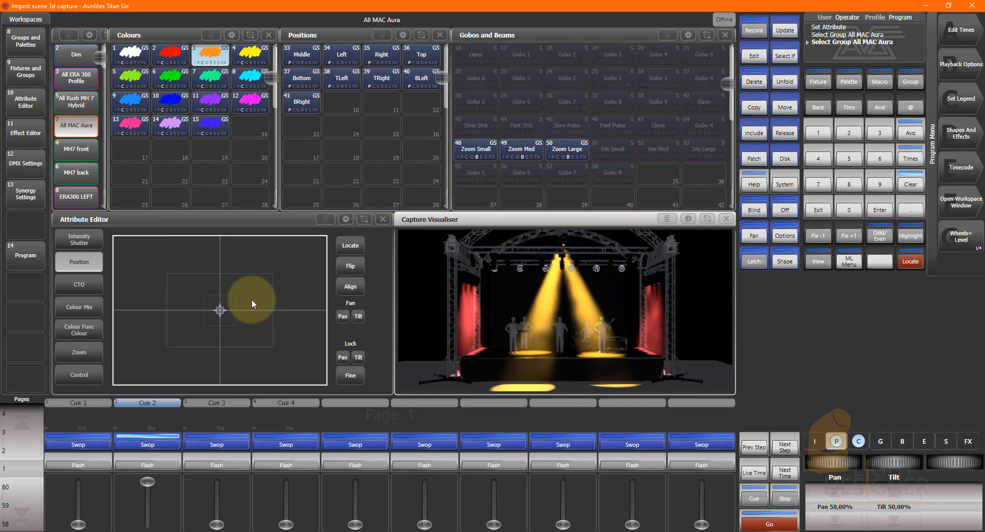
{"action": "left_click", "coordinate": [911, 262]}
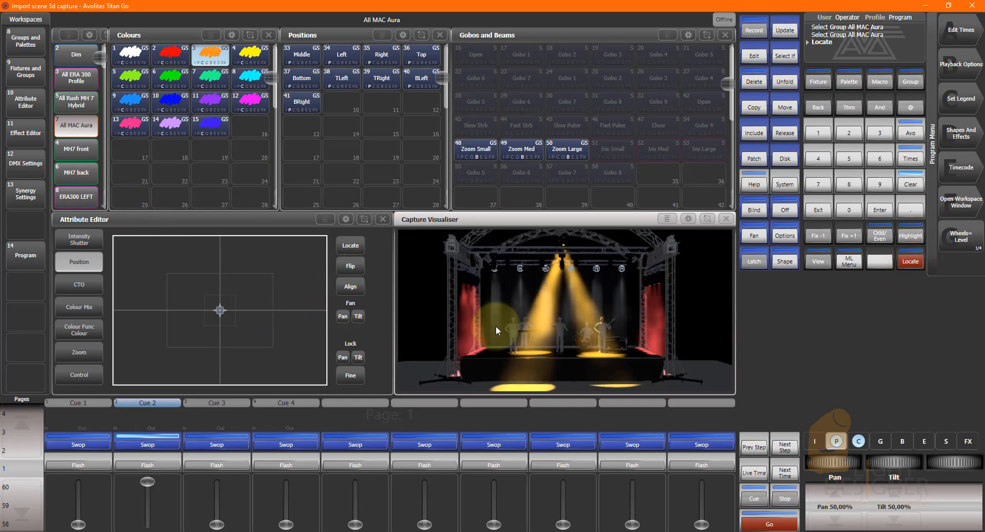
{"action": "left_click_drag", "start_coordinate": [219, 306], "coordinate": [220, 279]}
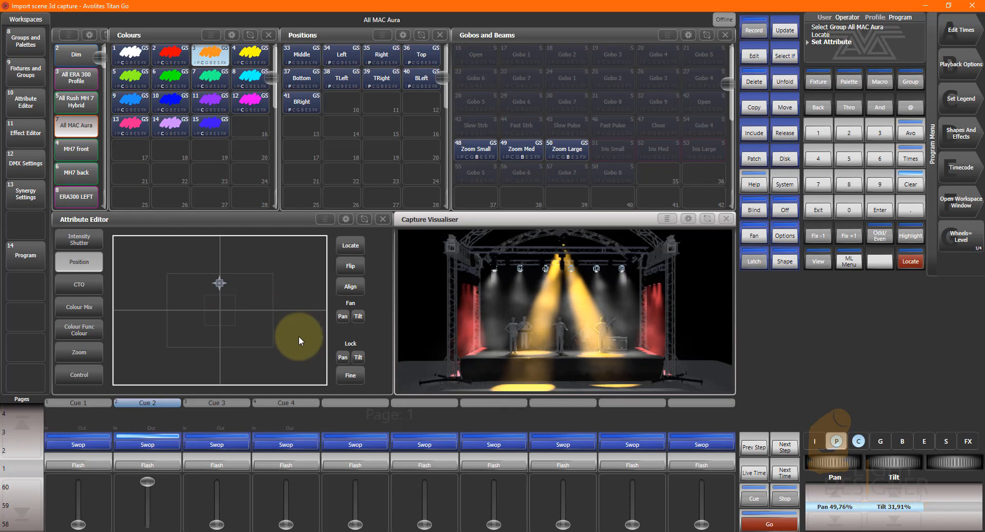
Try the UV palette on the All MAC Aura group, apply the Red palette instead, and clear the programmer.
{"action": "left_click", "coordinate": [212, 127]}
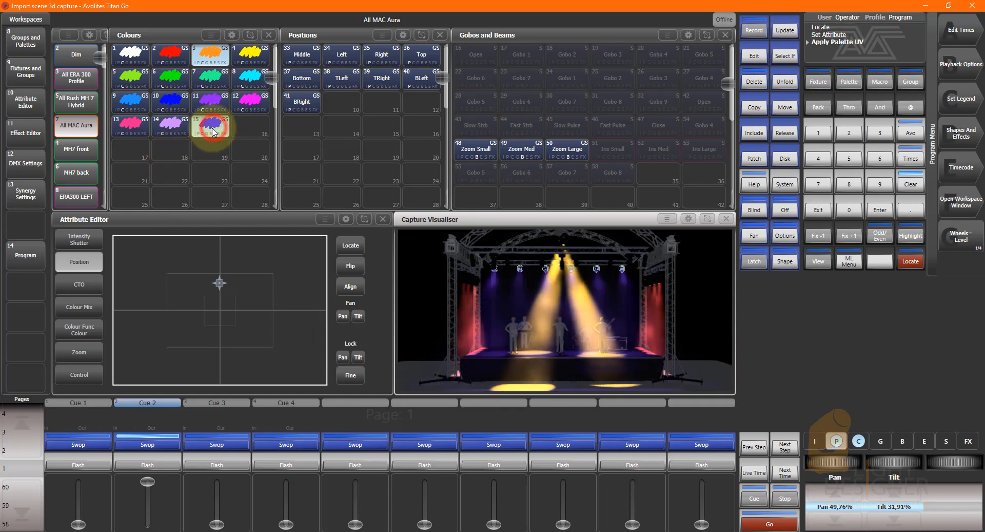
{"action": "left_click", "coordinate": [170, 54]}
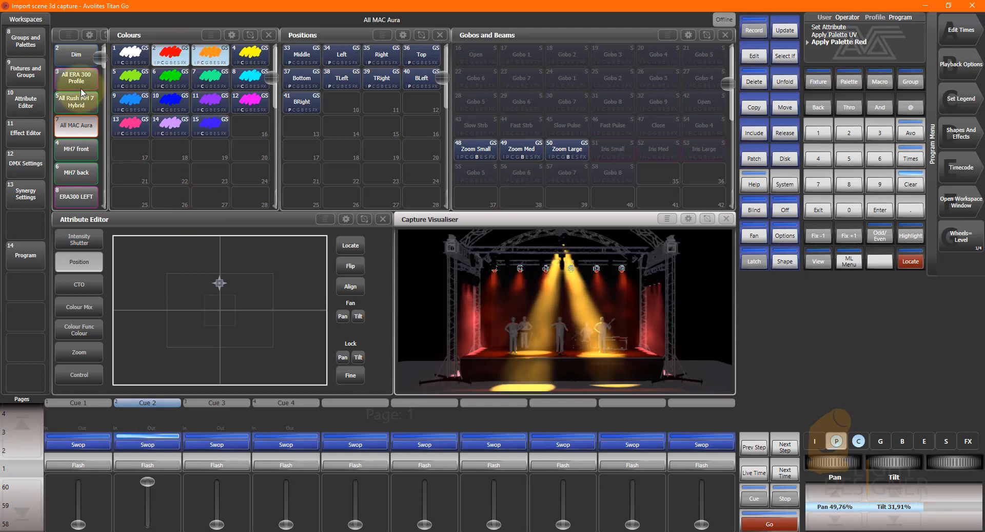
{"action": "left_click", "coordinate": [911, 184]}
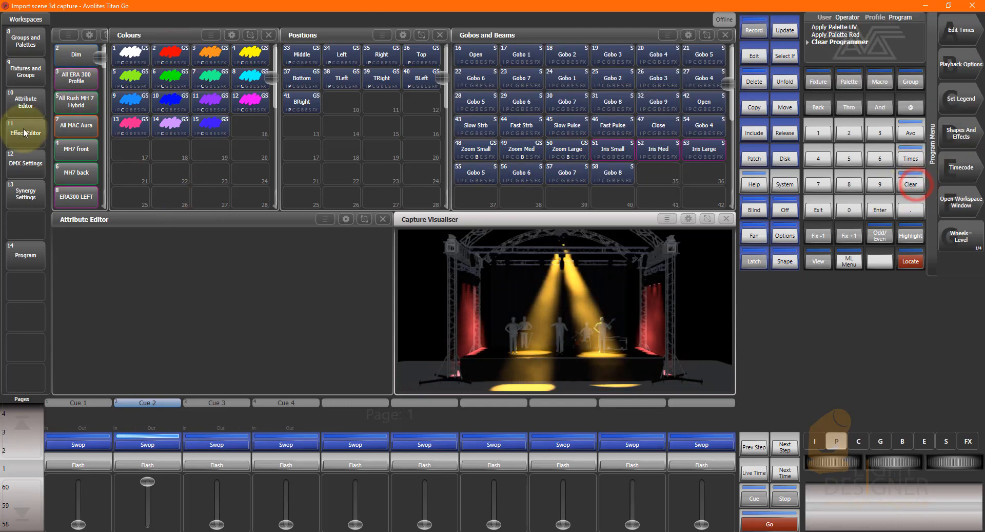
Select and locate the All Rush MH 7 Hybrid group, and set both its pan and tilt to about 33%.
{"action": "left_click", "coordinate": [70, 106]}
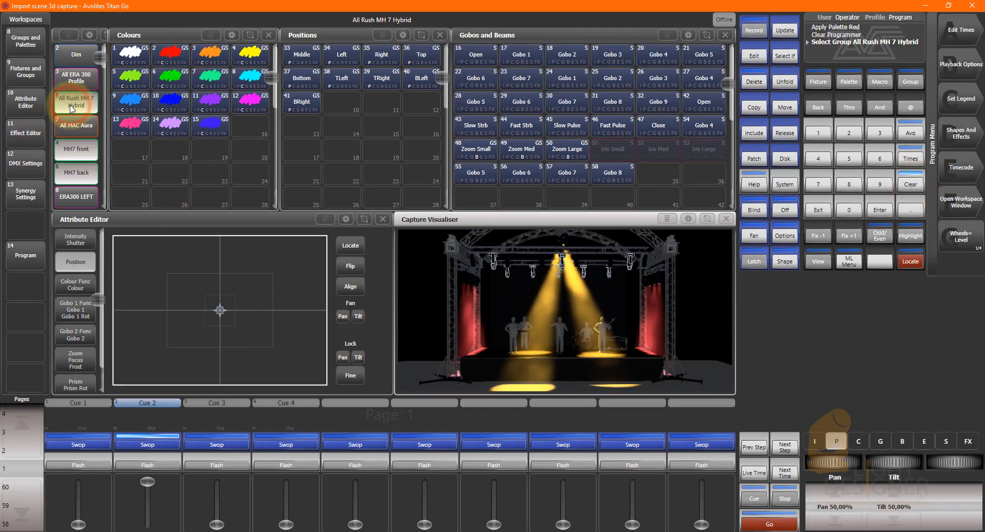
{"action": "left_click", "coordinate": [911, 261]}
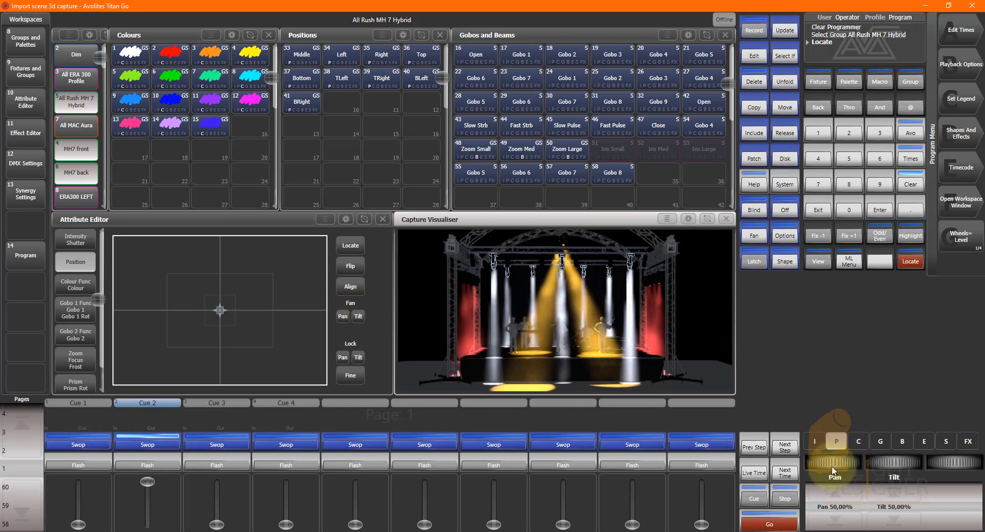
{"action": "left_click_drag", "start_coordinate": [847, 463], "coordinate": [638, 457]}
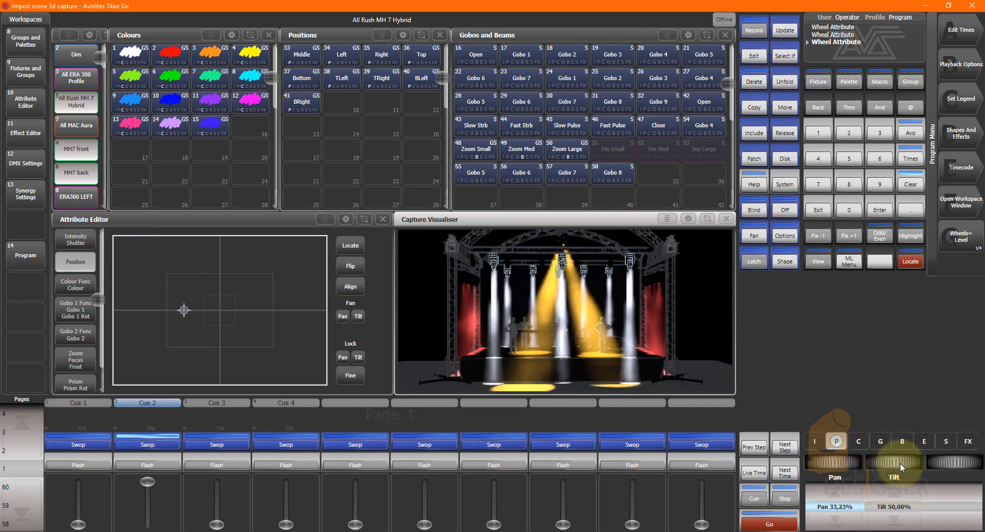
{"action": "left_click_drag", "start_coordinate": [906, 462], "coordinate": [817, 464]}
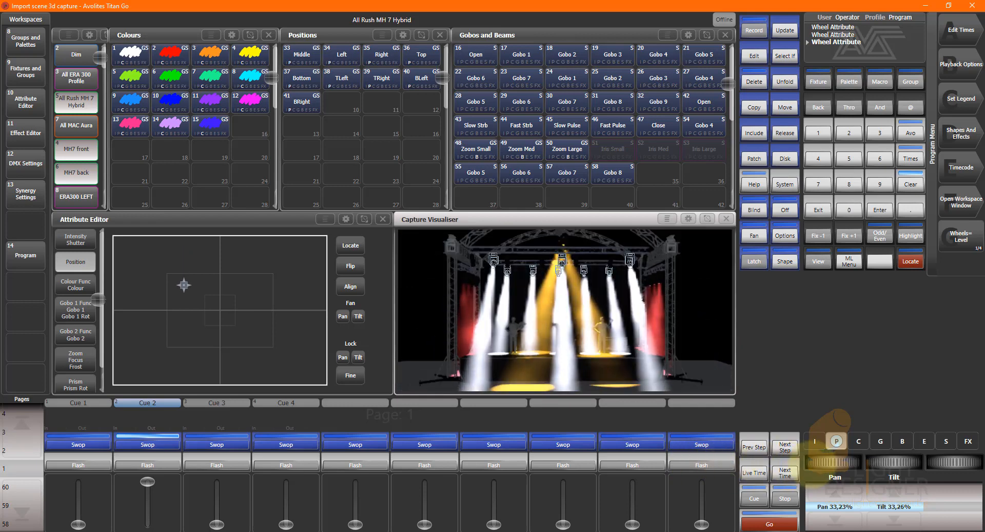
Set the MH7 front group's tilt to about 7% and fan its pan so the beams spread apart.
{"action": "left_click", "coordinate": [82, 149]}
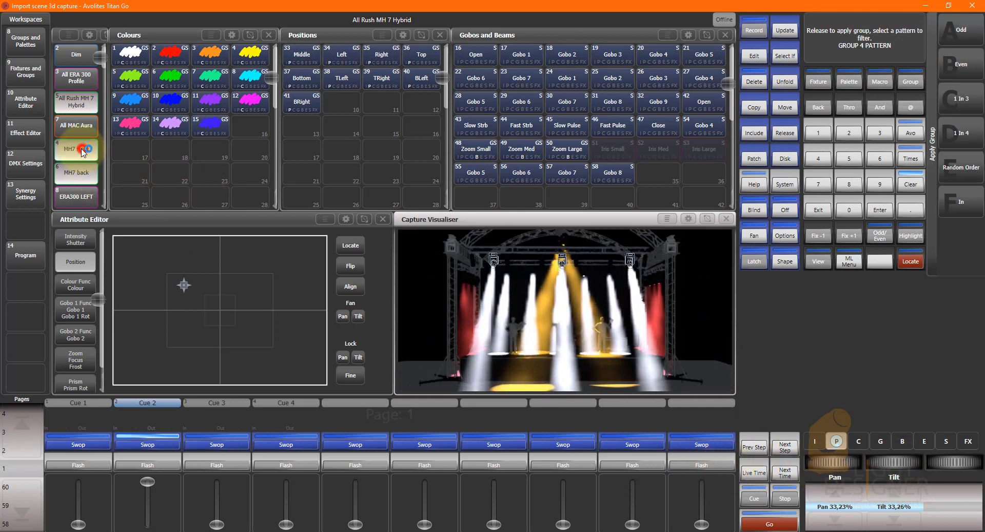
{"action": "left_click_drag", "start_coordinate": [887, 462], "coordinate": [786, 463]}
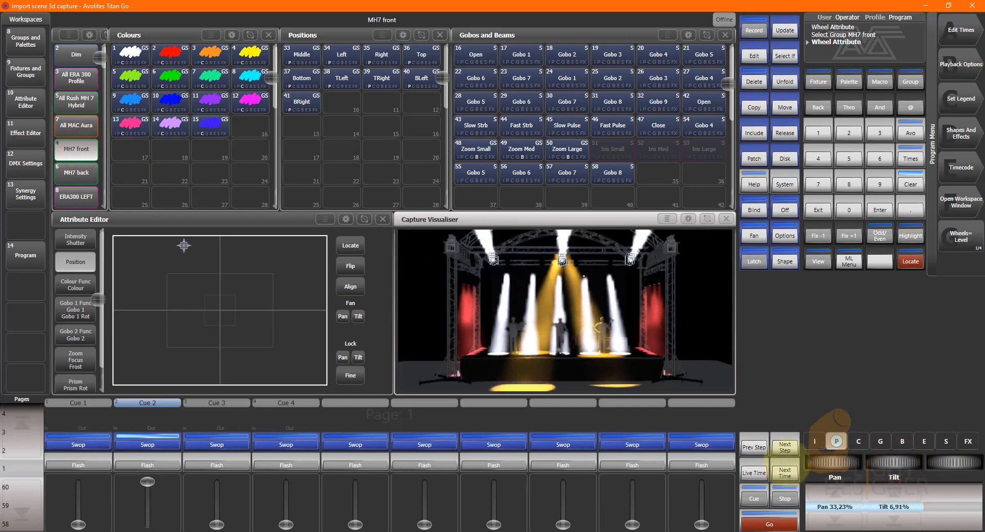
{"action": "left_click", "coordinate": [754, 236]}
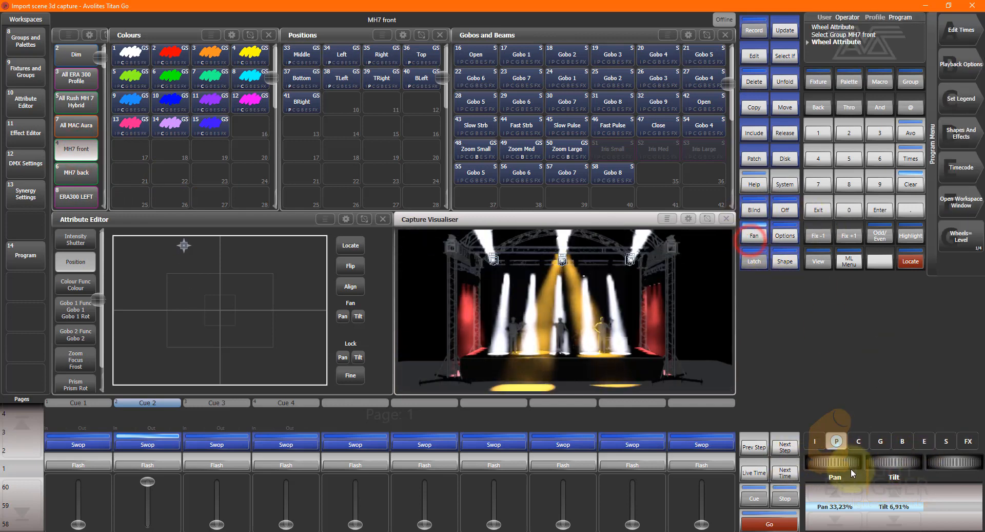
{"action": "left_click_drag", "start_coordinate": [852, 472], "coordinate": [878, 472]}
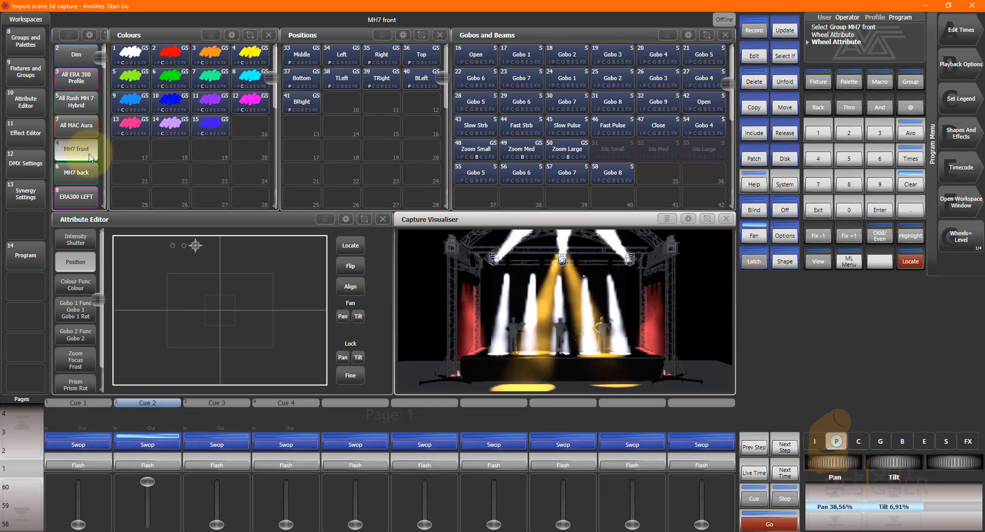
Fan the pan of the MH7 back group and set its zoom to 0%.
{"action": "left_click", "coordinate": [87, 173]}
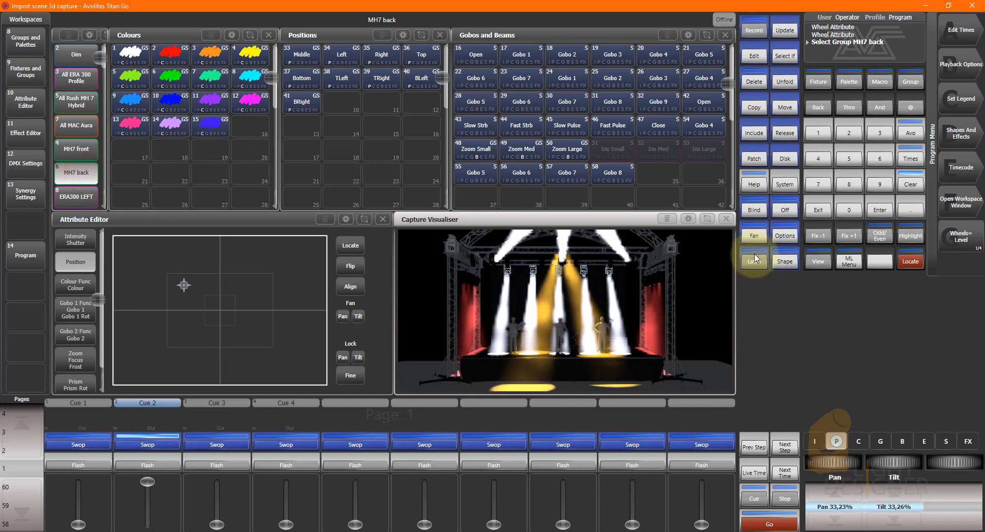
{"action": "left_click", "coordinate": [753, 235]}
{"action": "left_click_drag", "start_coordinate": [840, 465], "coordinate": [798, 464]}
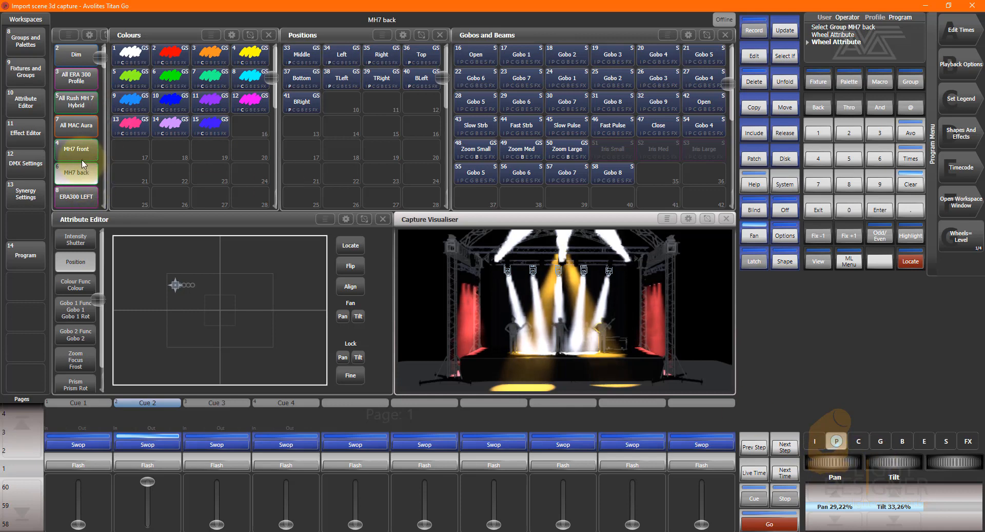
{"action": "left_click", "coordinate": [83, 359]}
{"action": "left_click_drag", "start_coordinate": [135, 259], "coordinate": [1, 272]}
Set the MH7 front group's zoom to 100% and clear the programmer.
{"action": "left_click", "coordinate": [76, 149]}
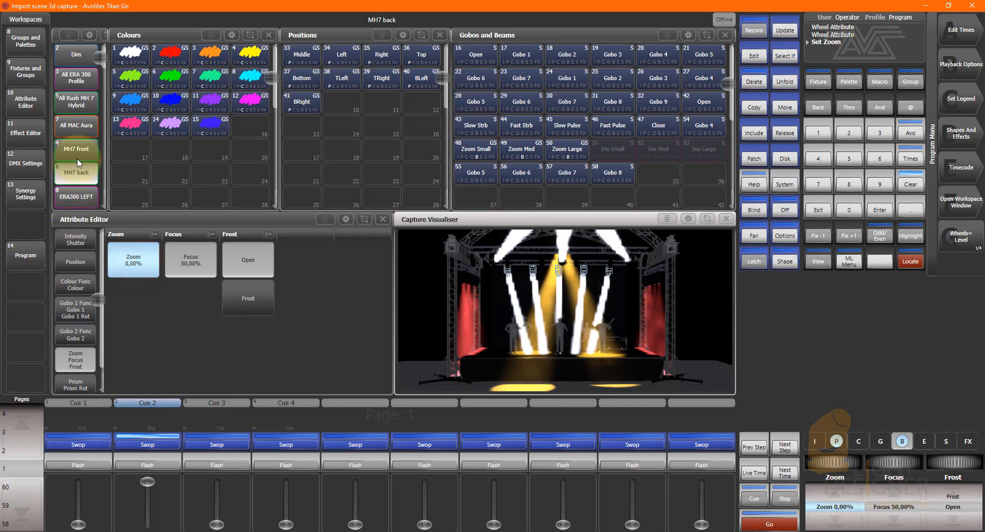
{"action": "left_click", "coordinate": [147, 263]}
{"action": "left_click_drag", "start_coordinate": [248, 267], "coordinate": [370, 260]}
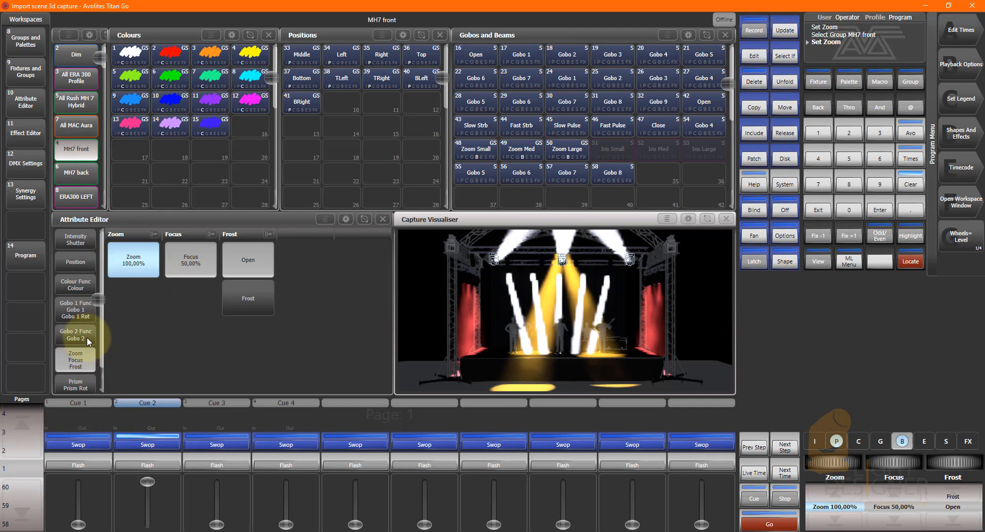
{"action": "left_click", "coordinate": [910, 185]}
Raise Cue 3 and Cue 4 to full and Cue 1 partway to combine them with Cue 2.
{"action": "left_click_drag", "start_coordinate": [217, 523], "coordinate": [220, 441]}
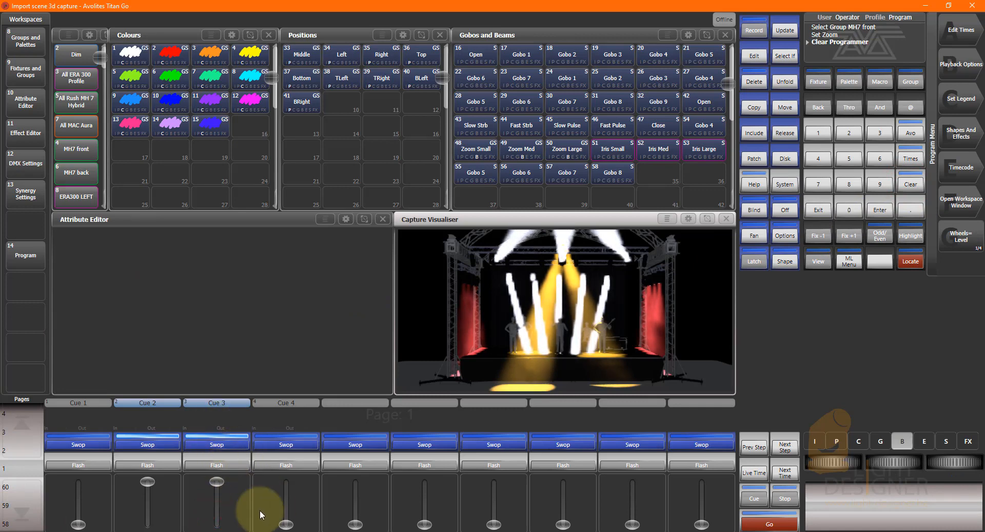
{"action": "left_click_drag", "start_coordinate": [77, 523], "coordinate": [83, 511]}
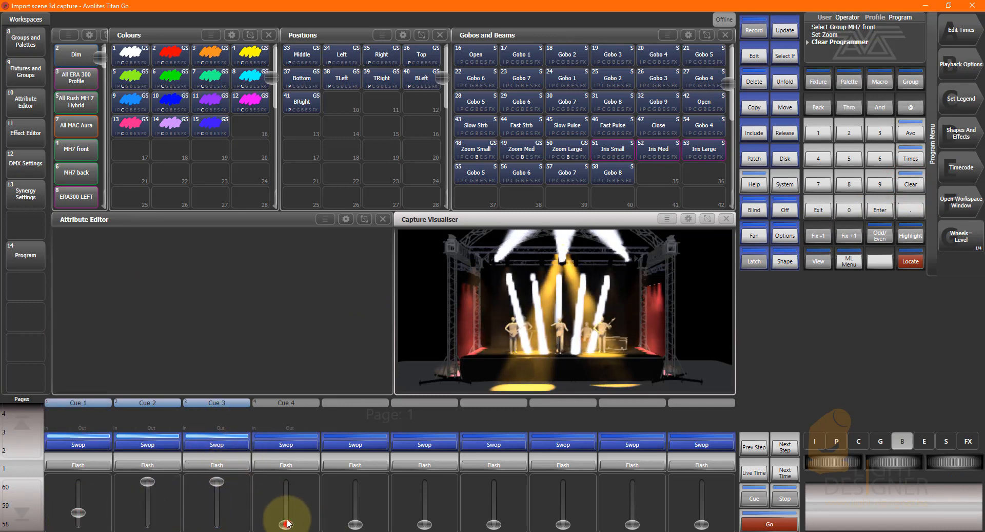
{"action": "left_click_drag", "start_coordinate": [286, 523], "coordinate": [289, 420]}
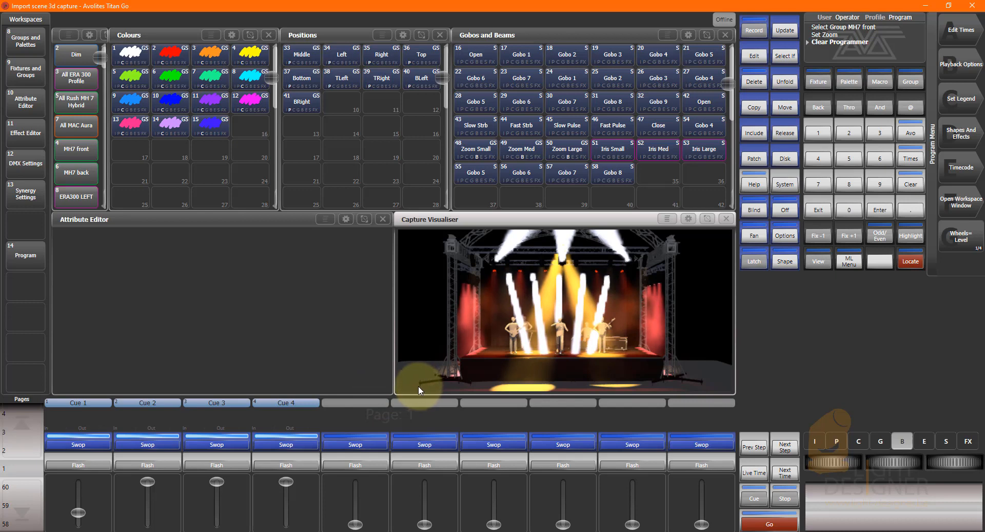
{"action": "left_click", "coordinate": [339, 531]}
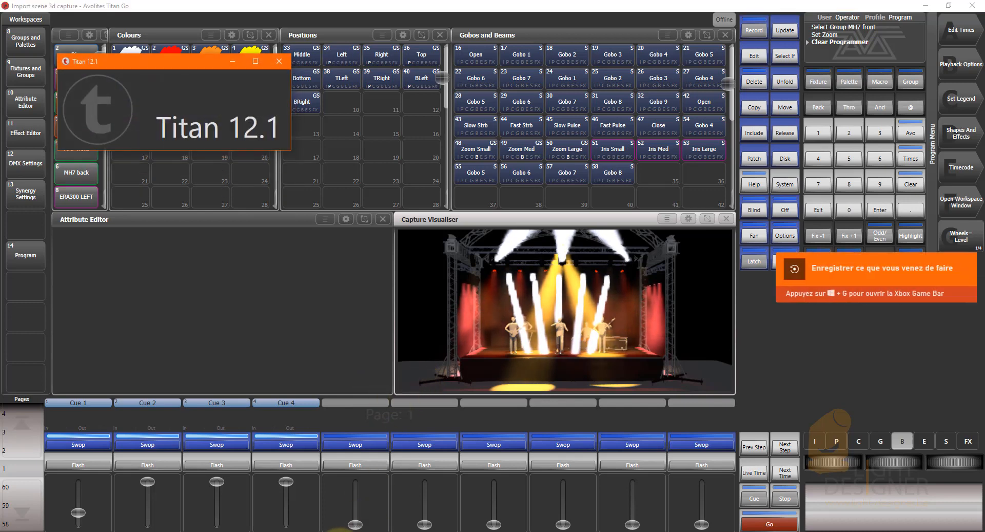